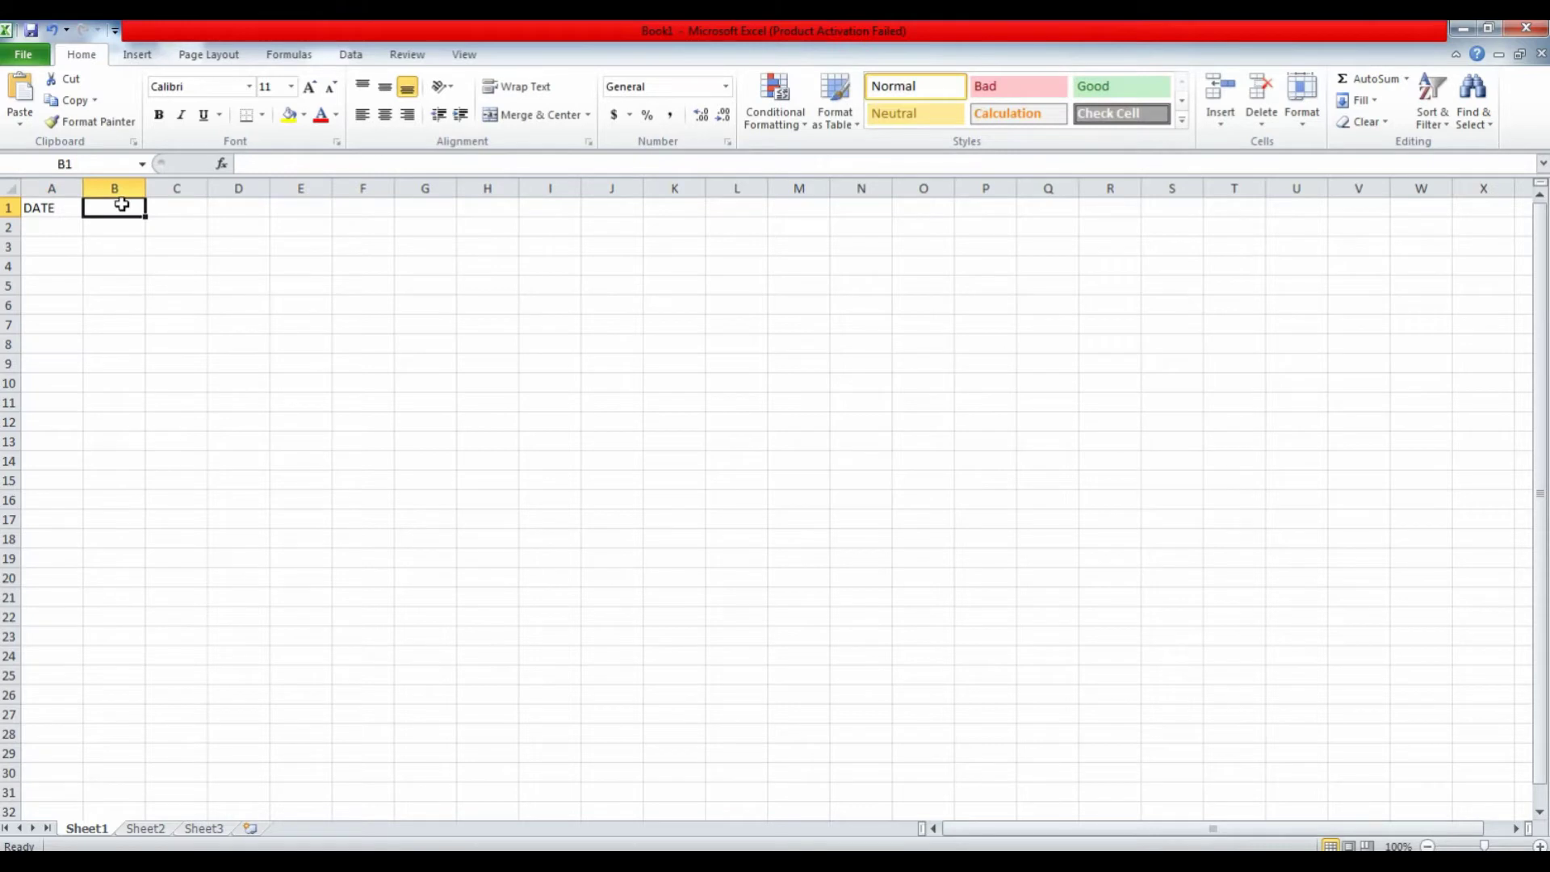
Step: Enter the headers ORDER-NUMBER in B1 and STORE-ORDER-ID in C1
{"action": "type", "text": "ORDER"}
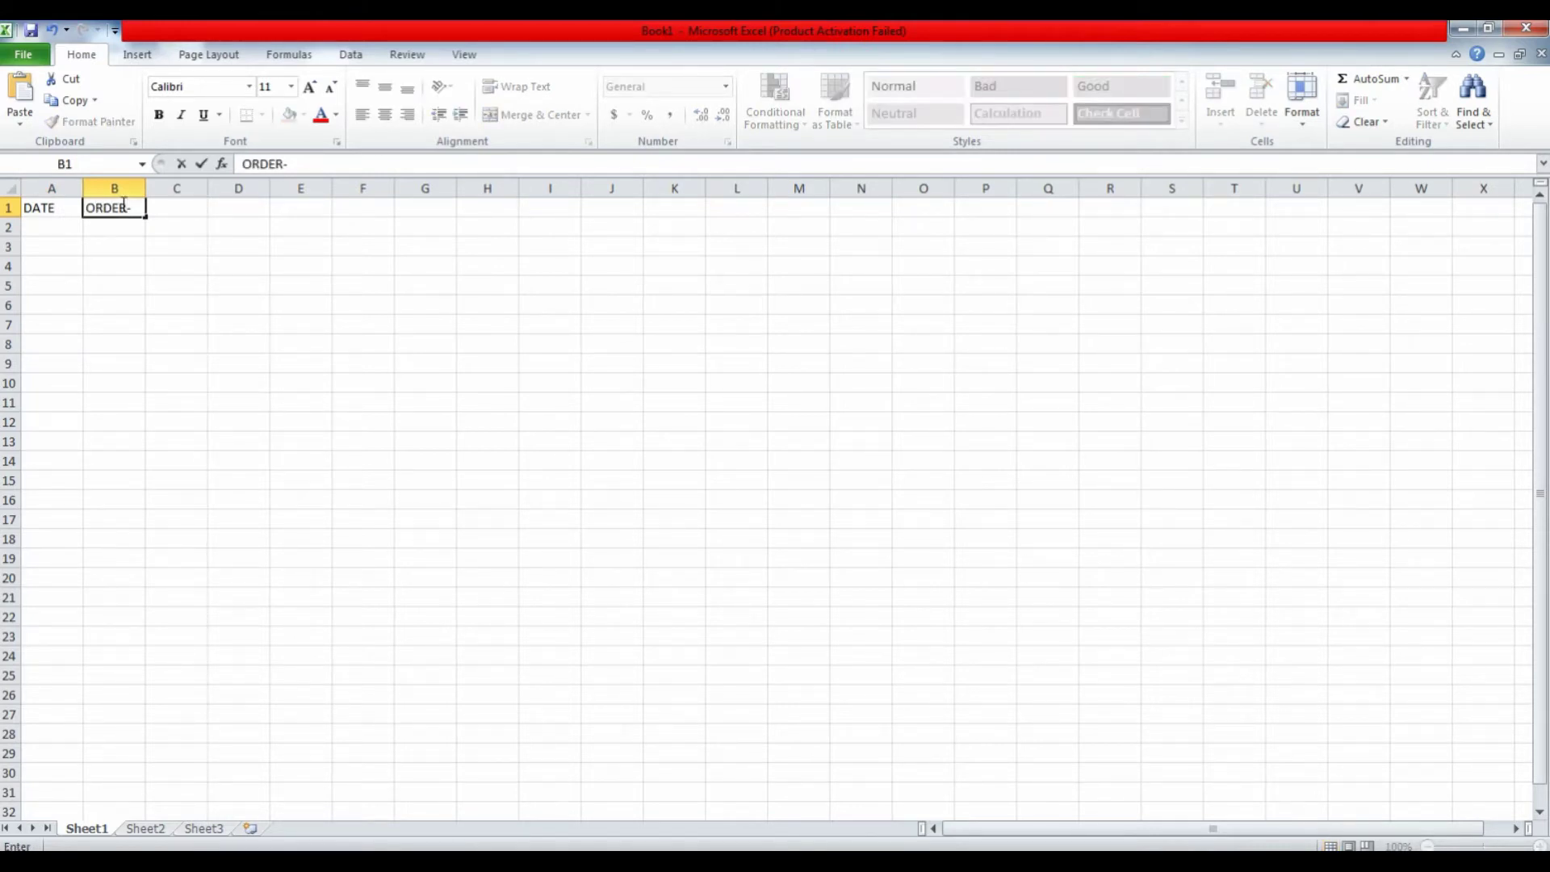
{"action": "type", "text": "-NUMBER"}
{"action": "key", "text": "Tab"}
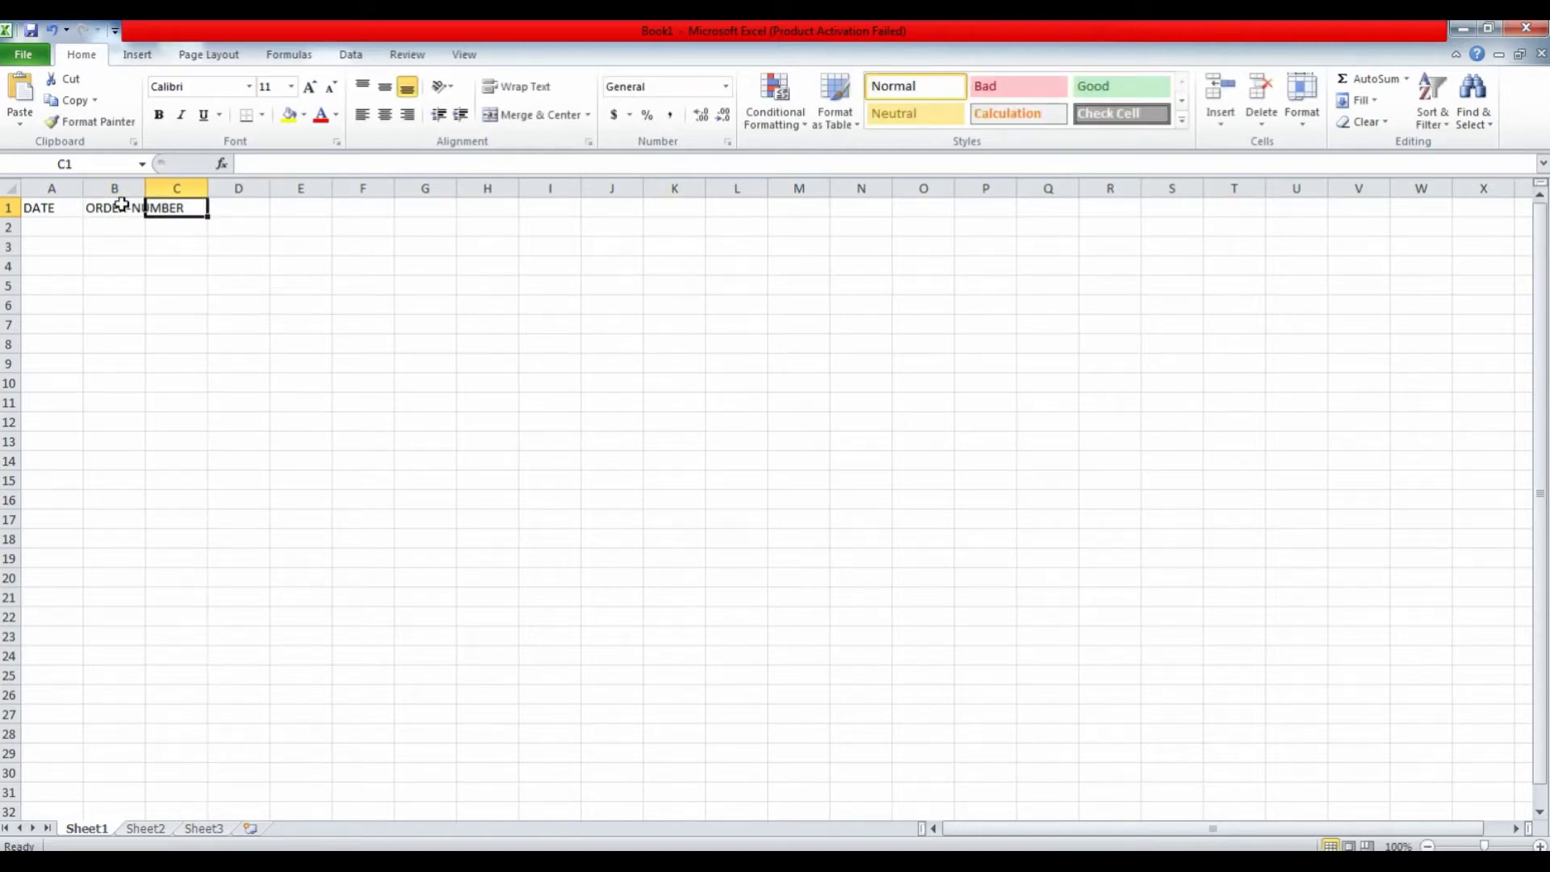
{"action": "type", "text": "STO"}
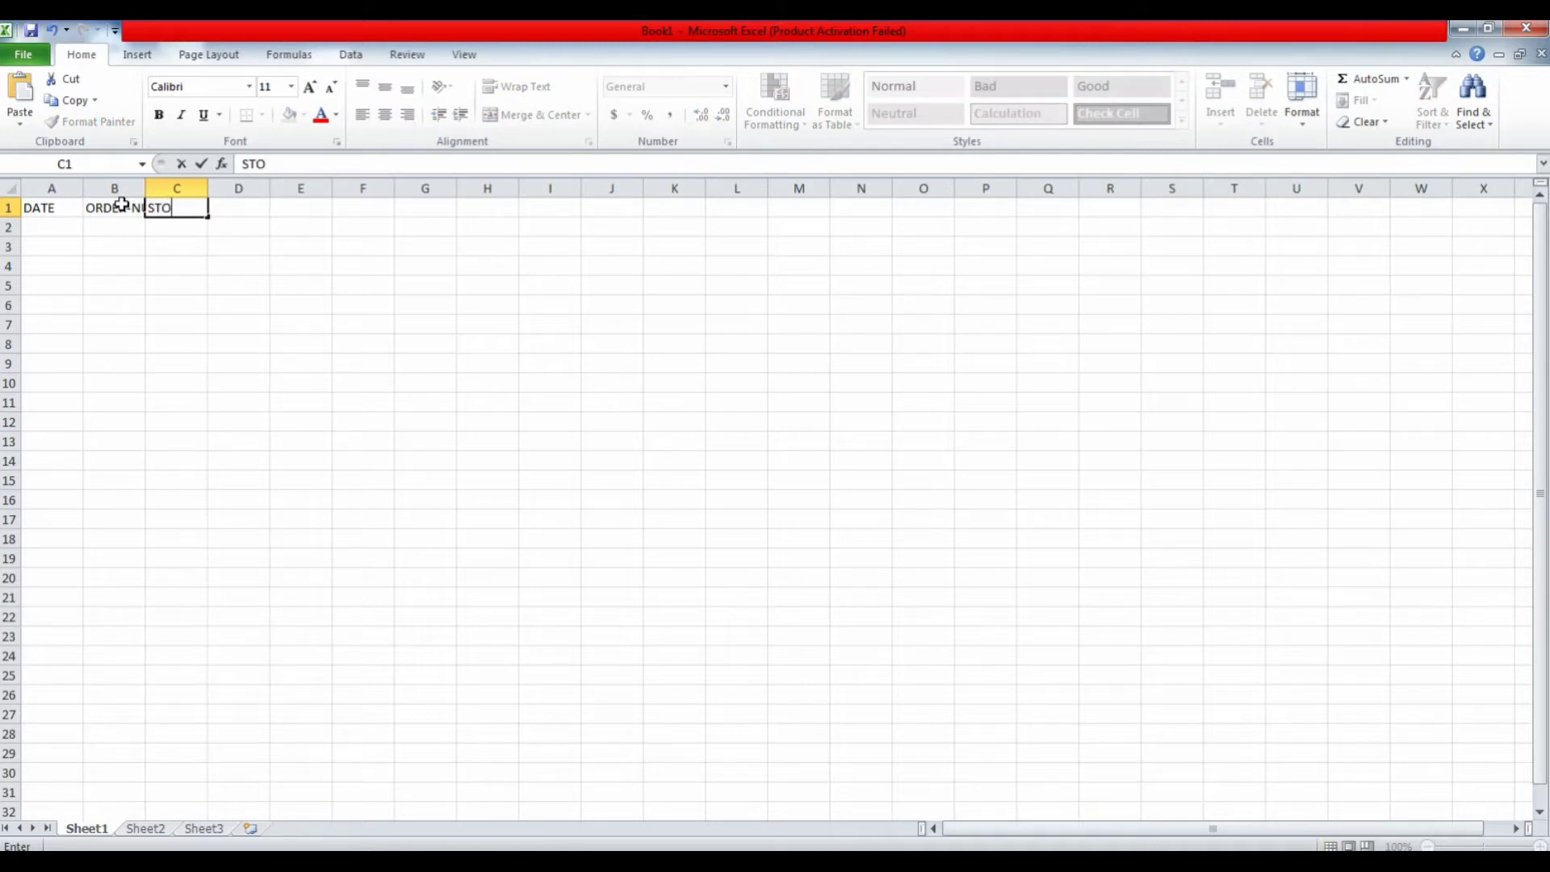
{"action": "type", "text": "RE-ORDER"}
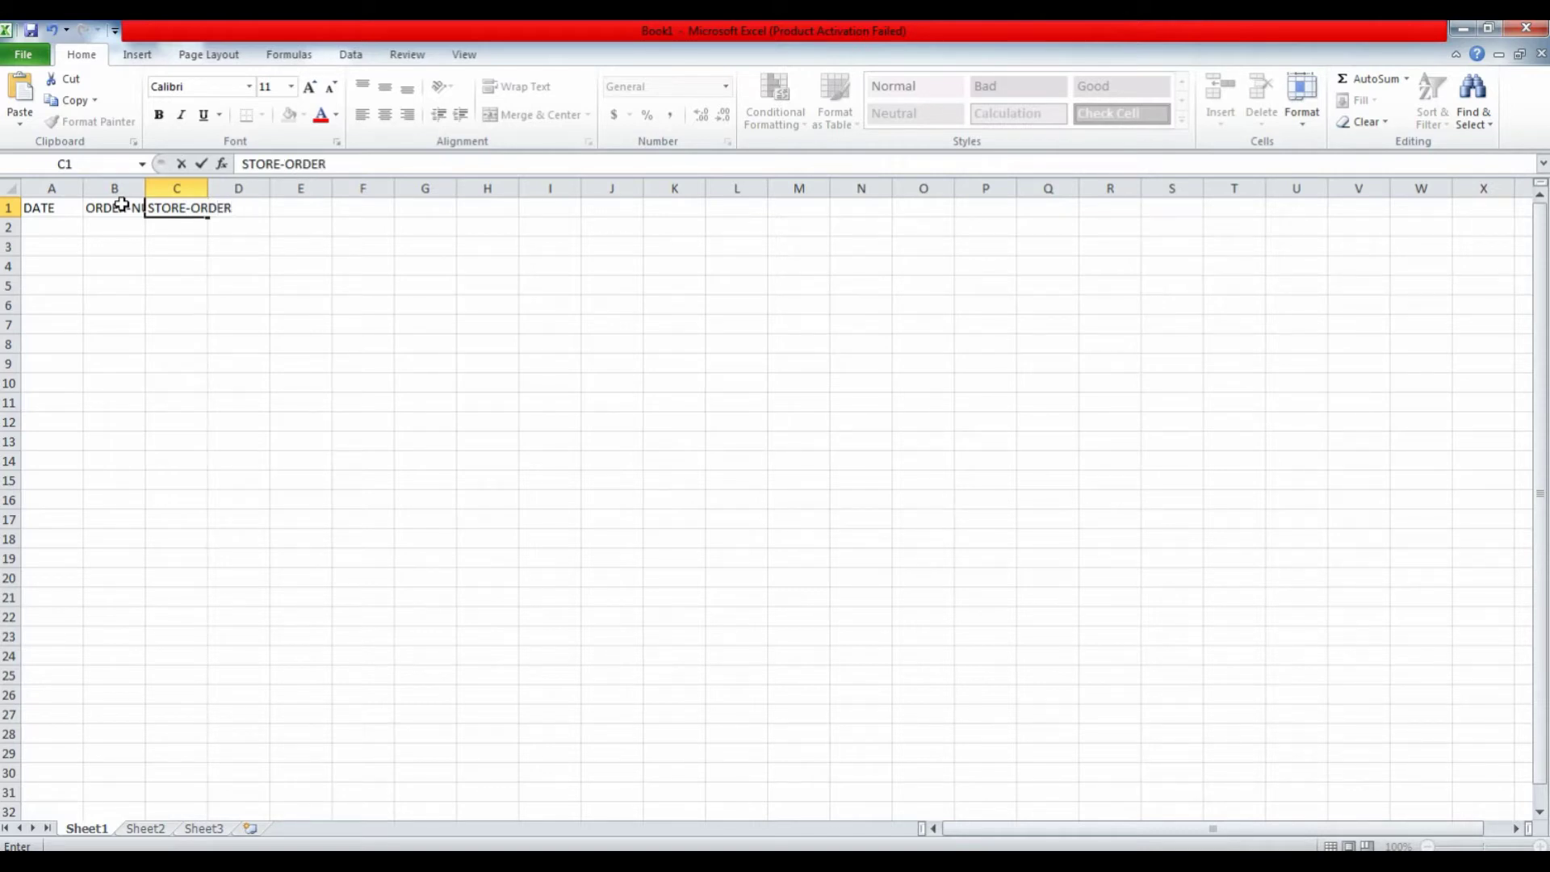
{"action": "type", "text": "-ID"}
{"action": "key", "text": "Tab"}
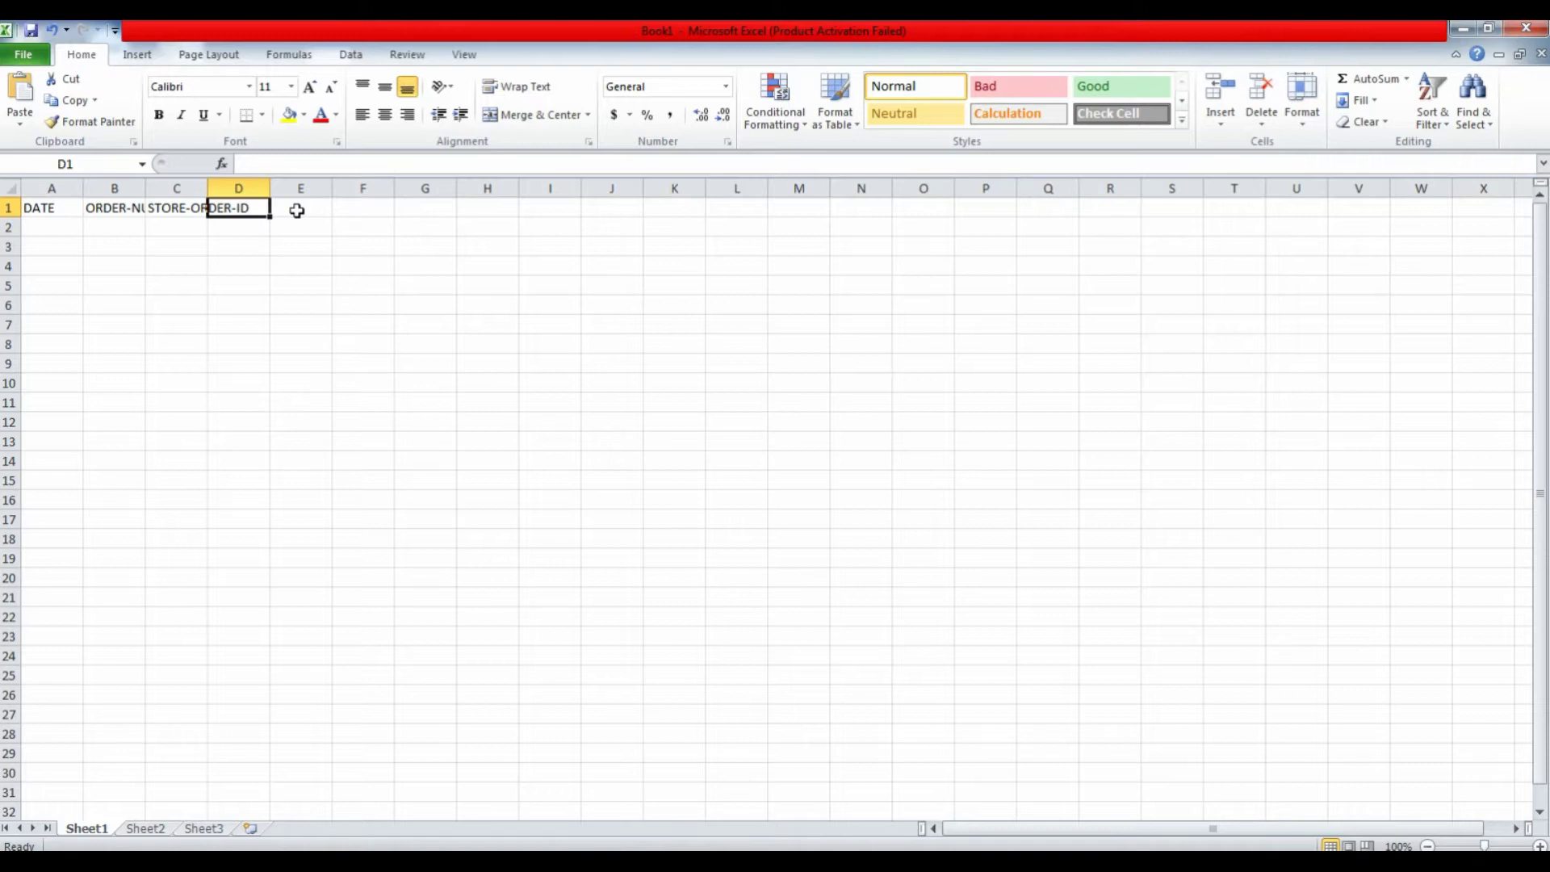
Step: Enter the headers NOTE in D1, COST in E1 and SELLING-PRICE in F1
{"action": "type", "text": "NOTE"}
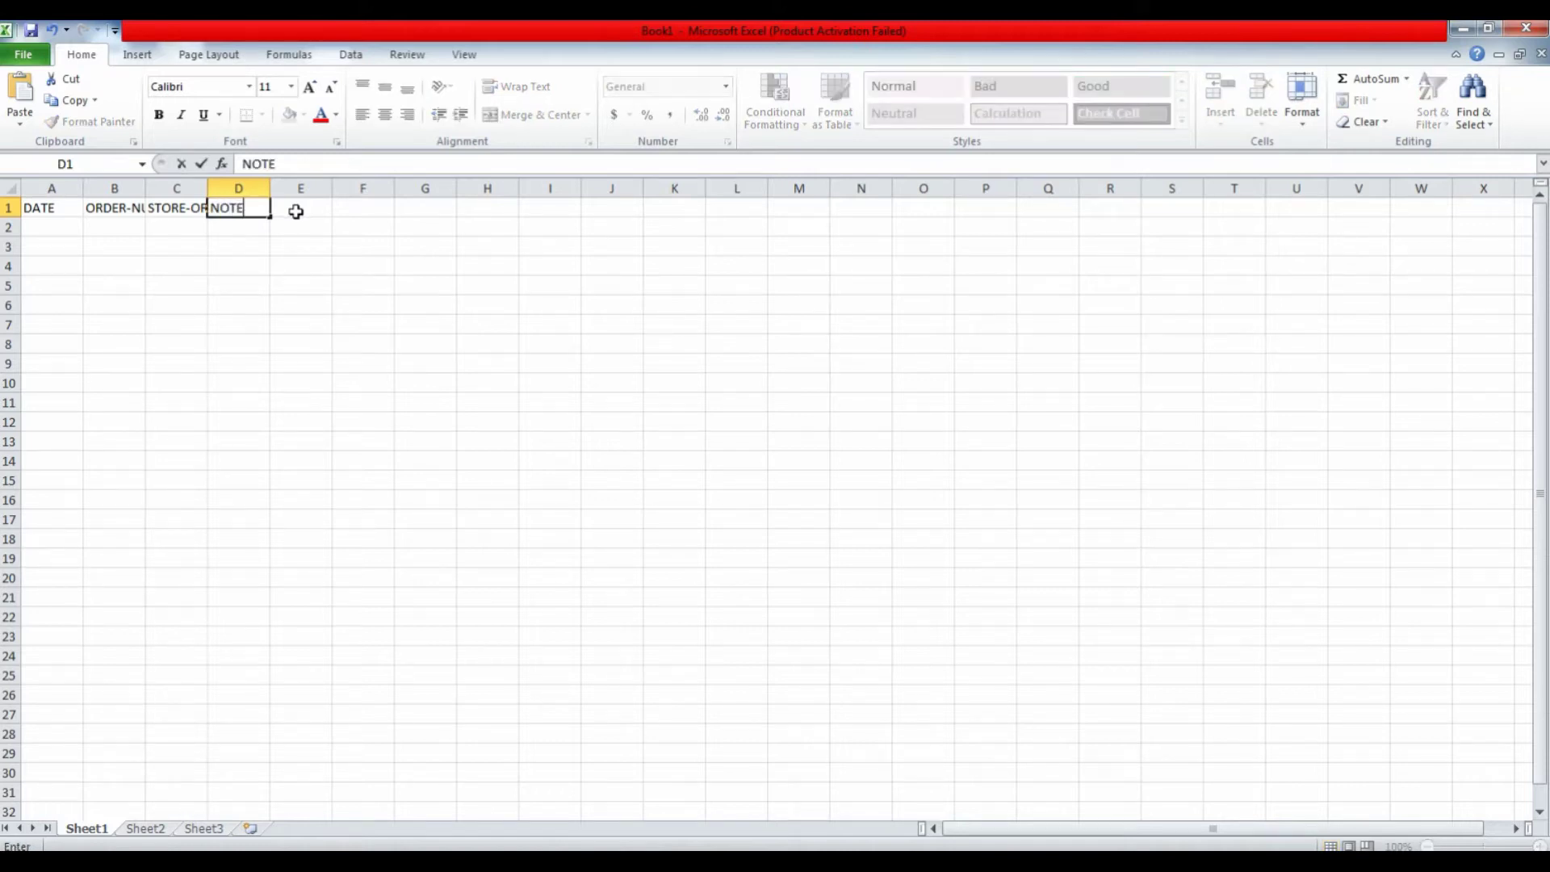
{"action": "left_click", "coordinate": [296, 210]}
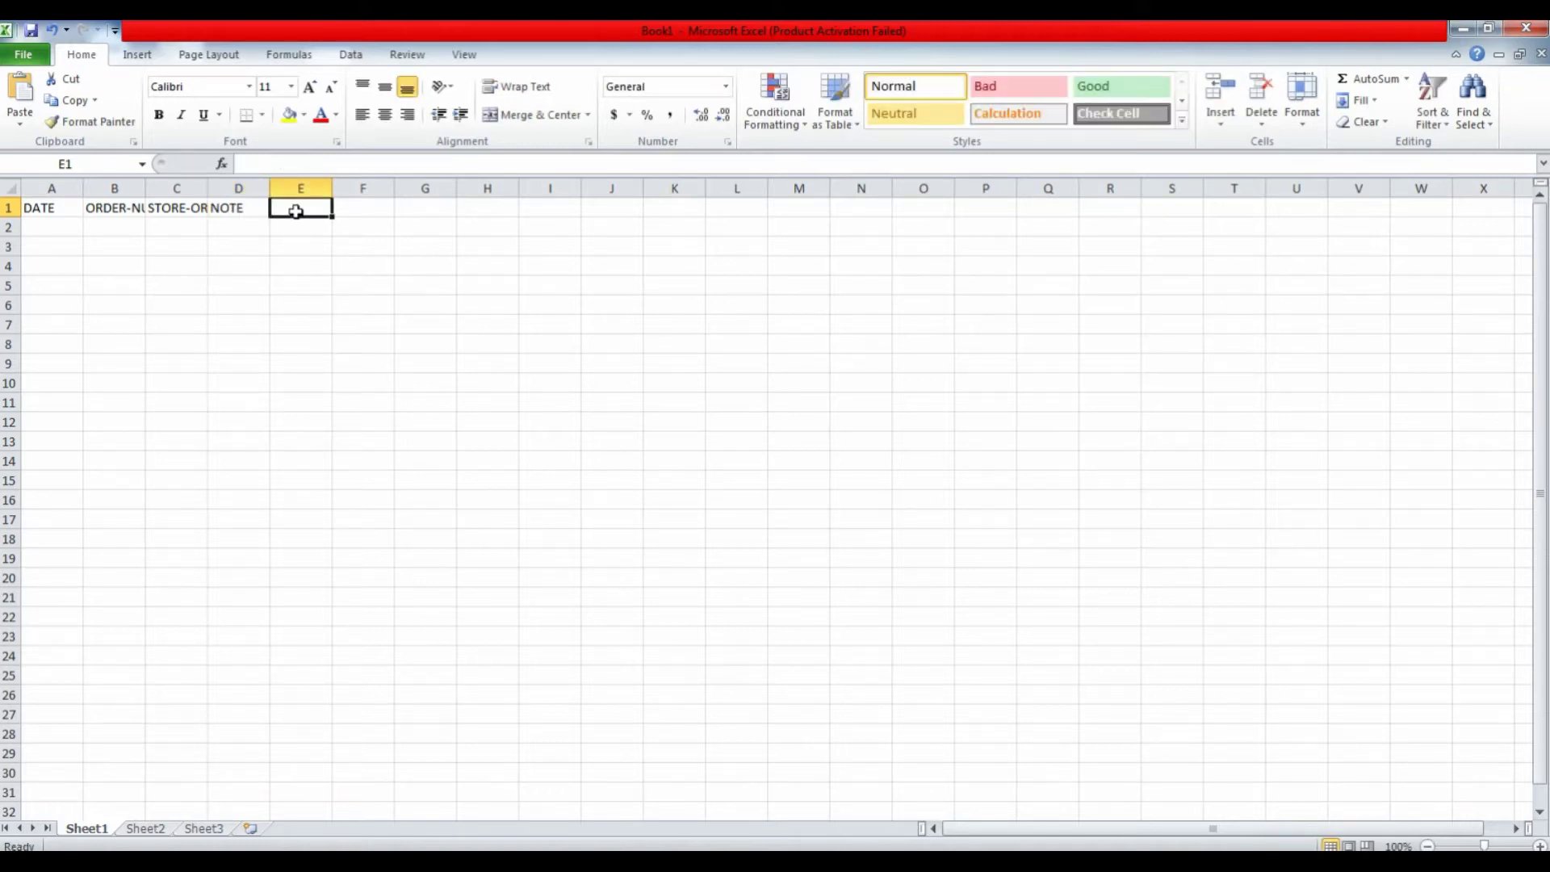
{"action": "type", "text": "COST"}
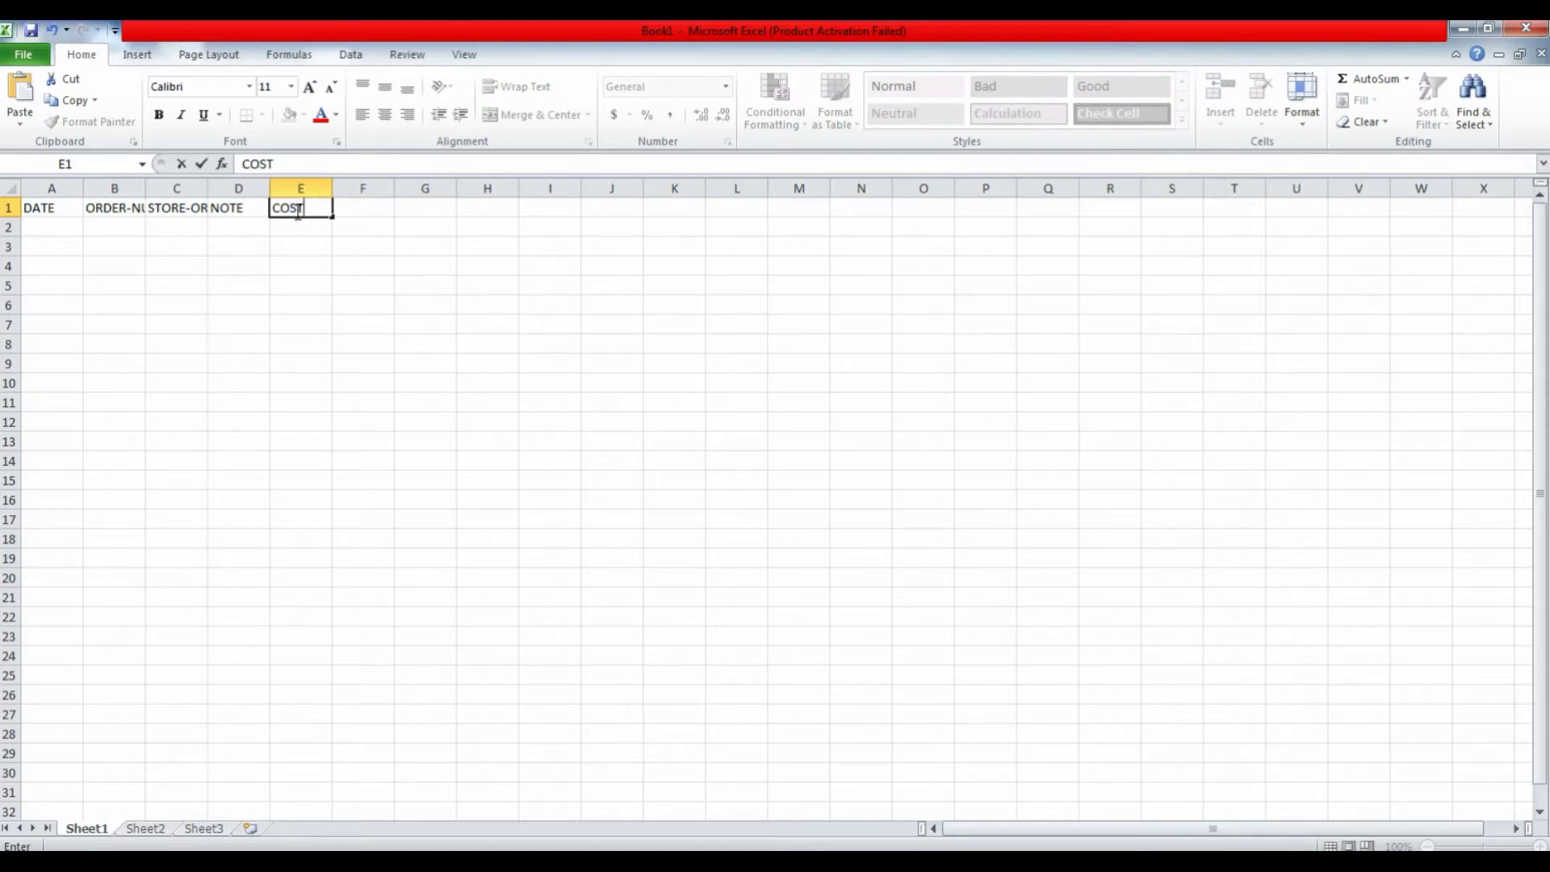
{"action": "key", "text": "Tab"}
{"action": "type", "text": "SE"}
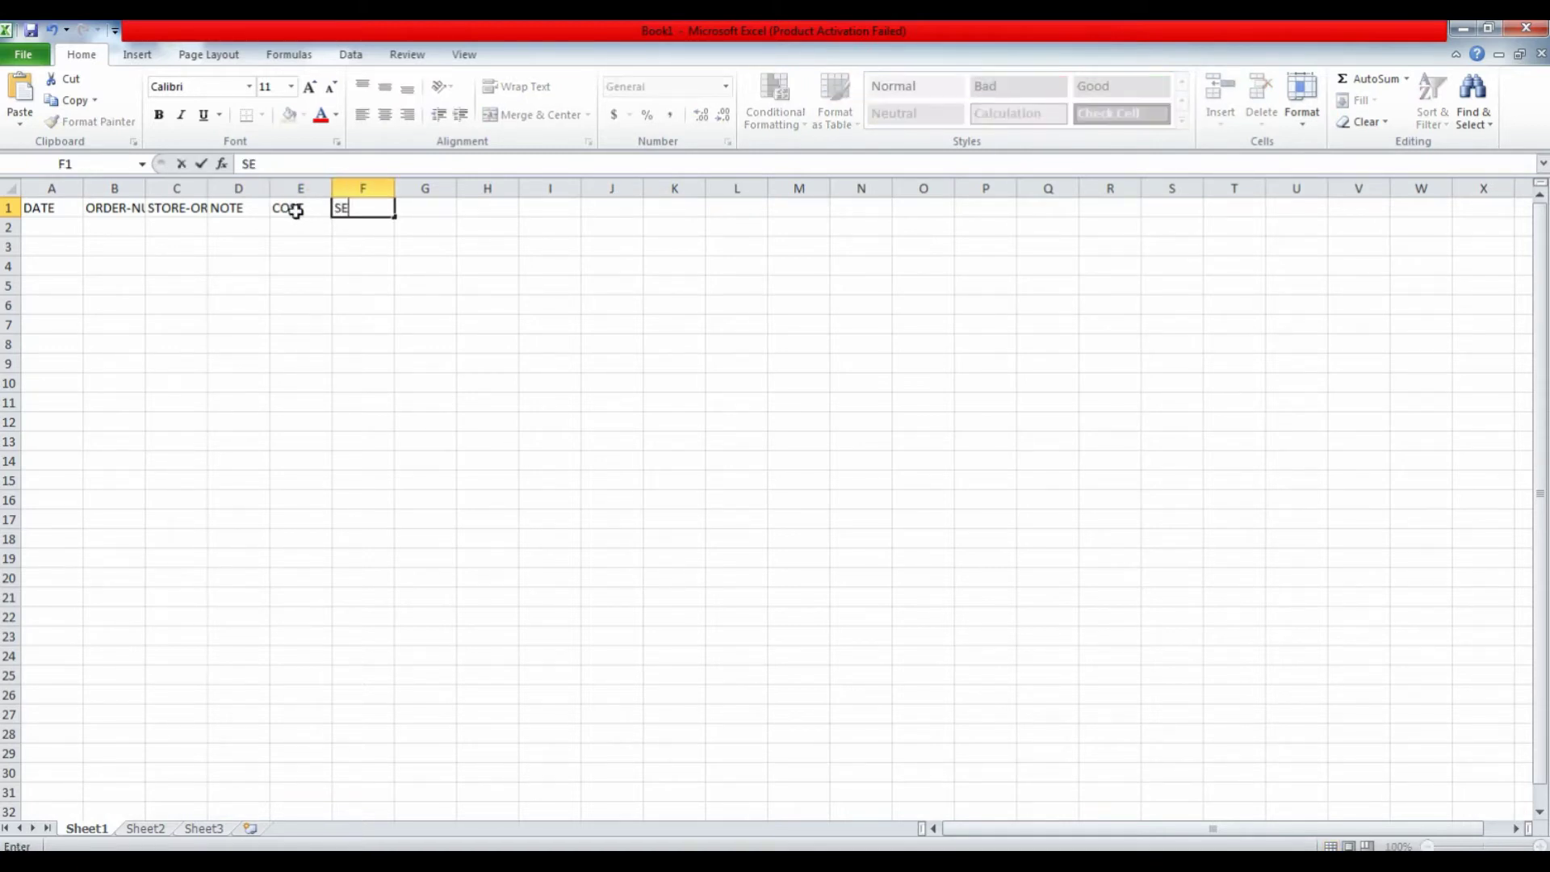
{"action": "type", "text": "LLING-PRIC"}
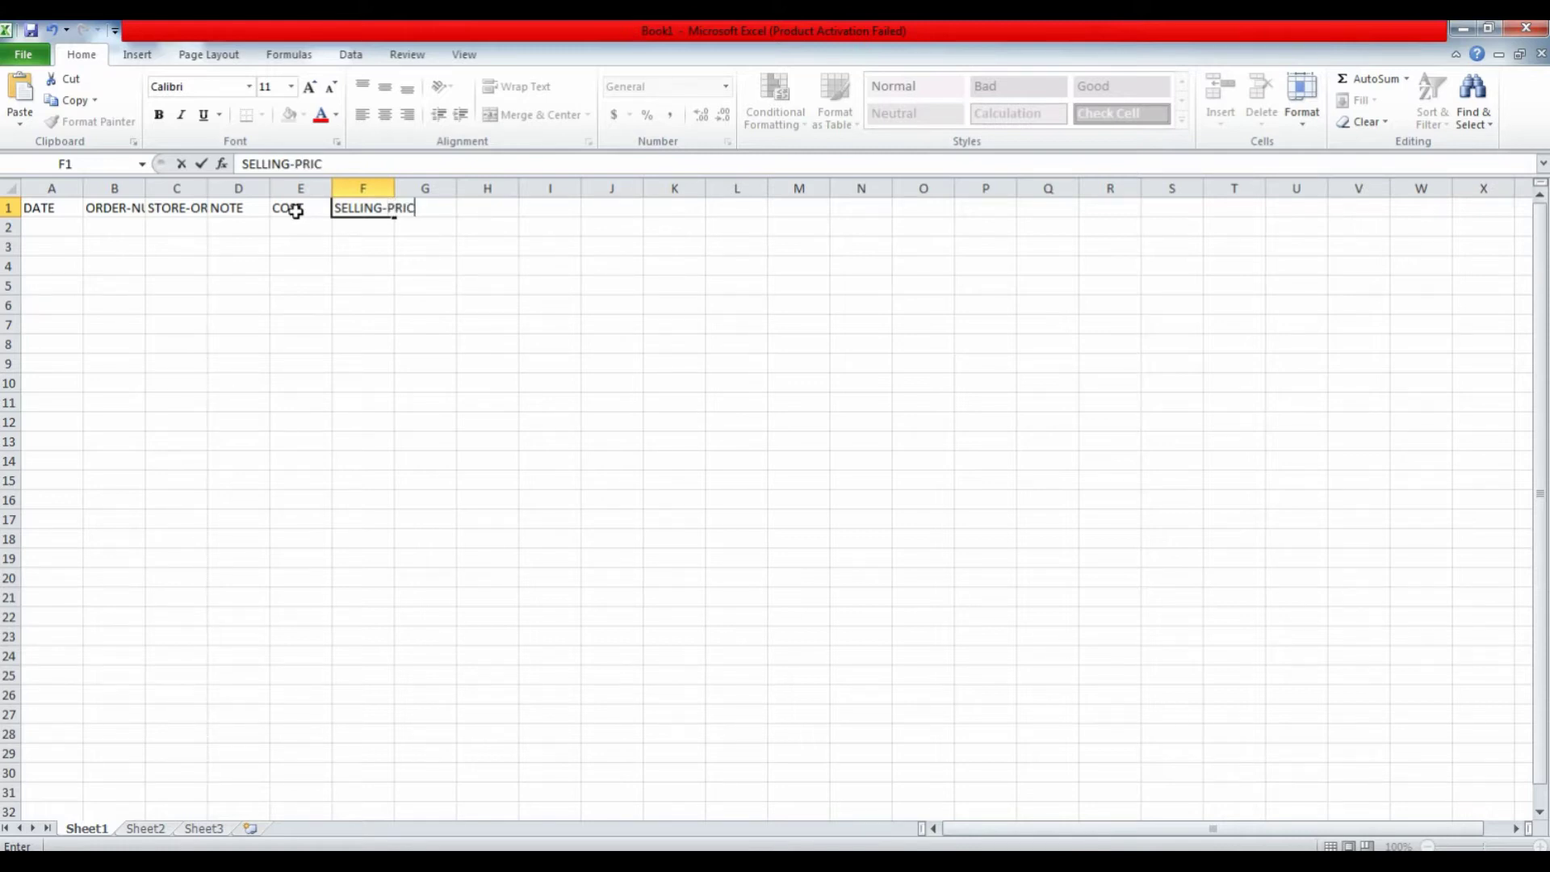
{"action": "type", "text": "E"}
{"action": "key", "text": "Tab"}
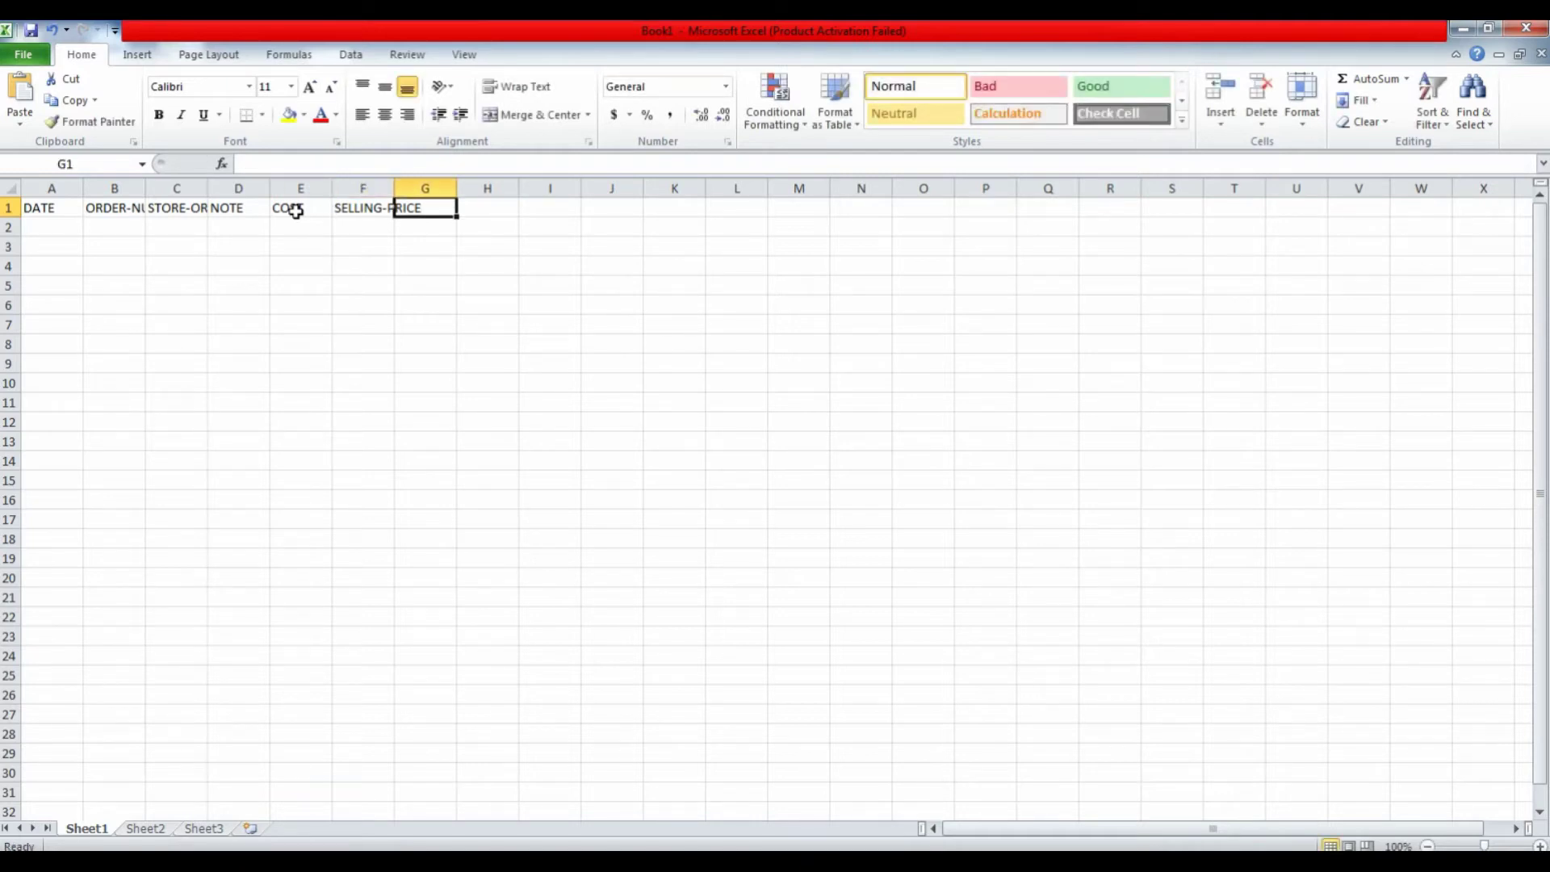
Step: Enter the headers AMZ-FEE in G1, PRO/LOSS in I1 and CARD-NO in J1, leaving H1 empty
{"action": "type", "text": "AMZ"}
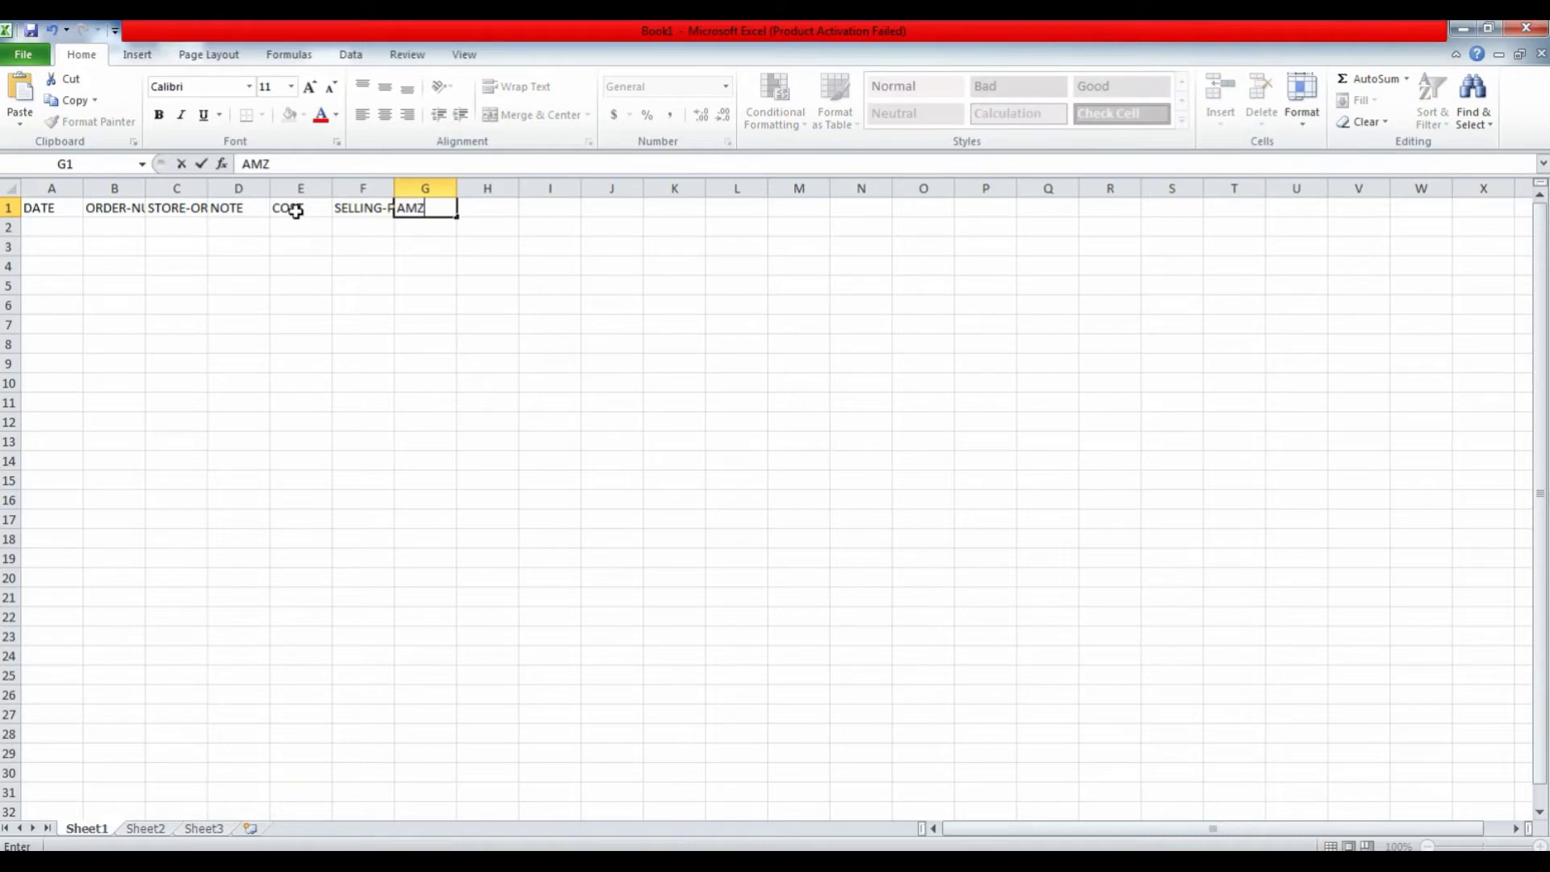
{"action": "type", "text": "-FEE"}
{"action": "key", "text": "Tab"}
{"action": "key", "text": "Tab"}
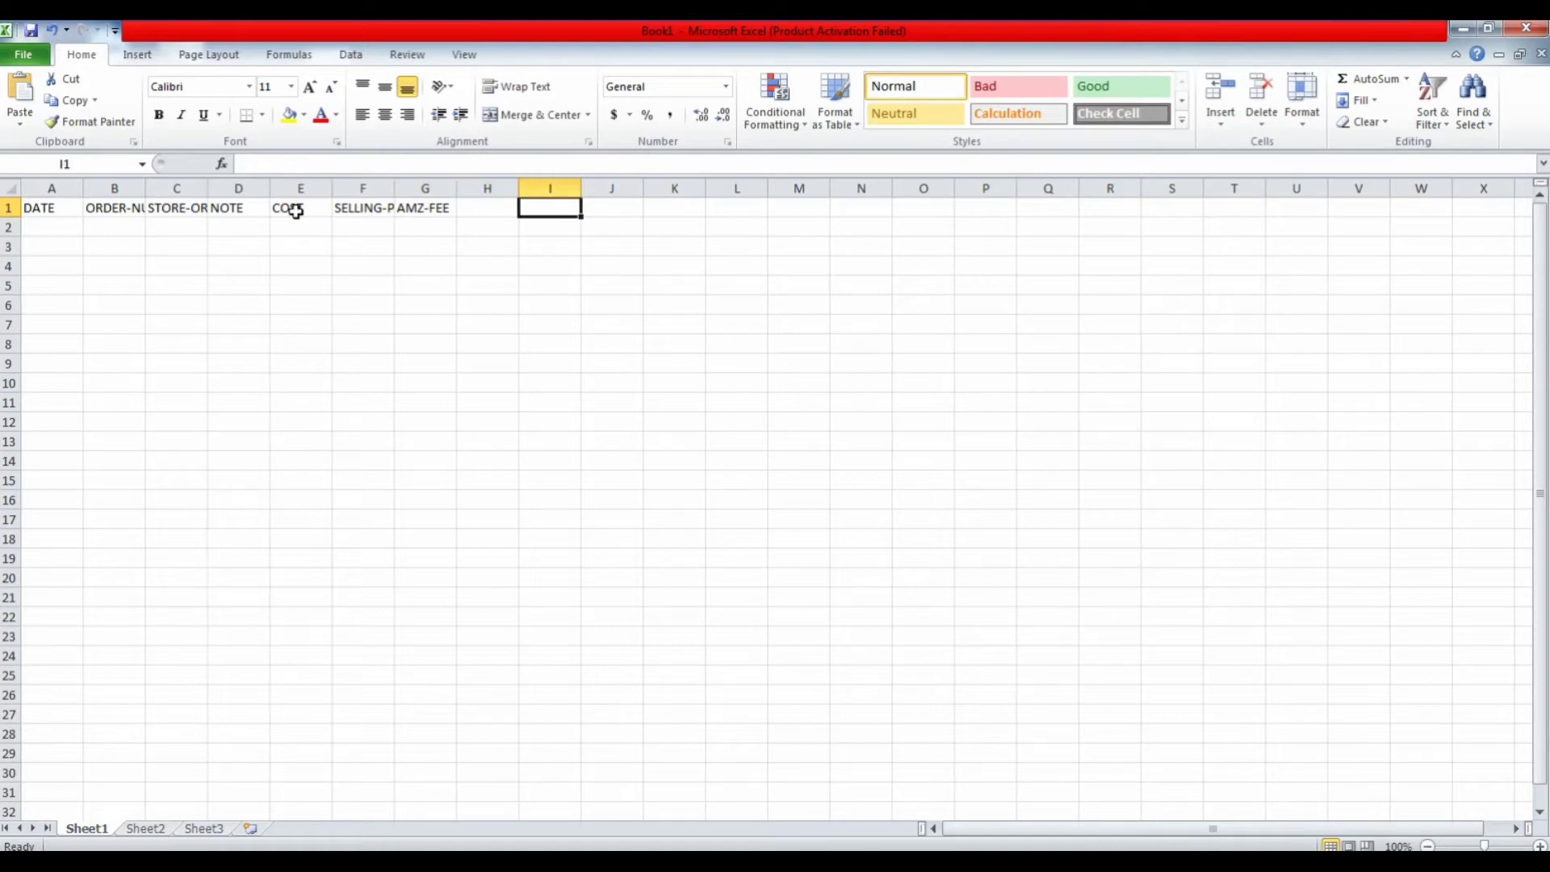
{"action": "type", "text": "PRO"}
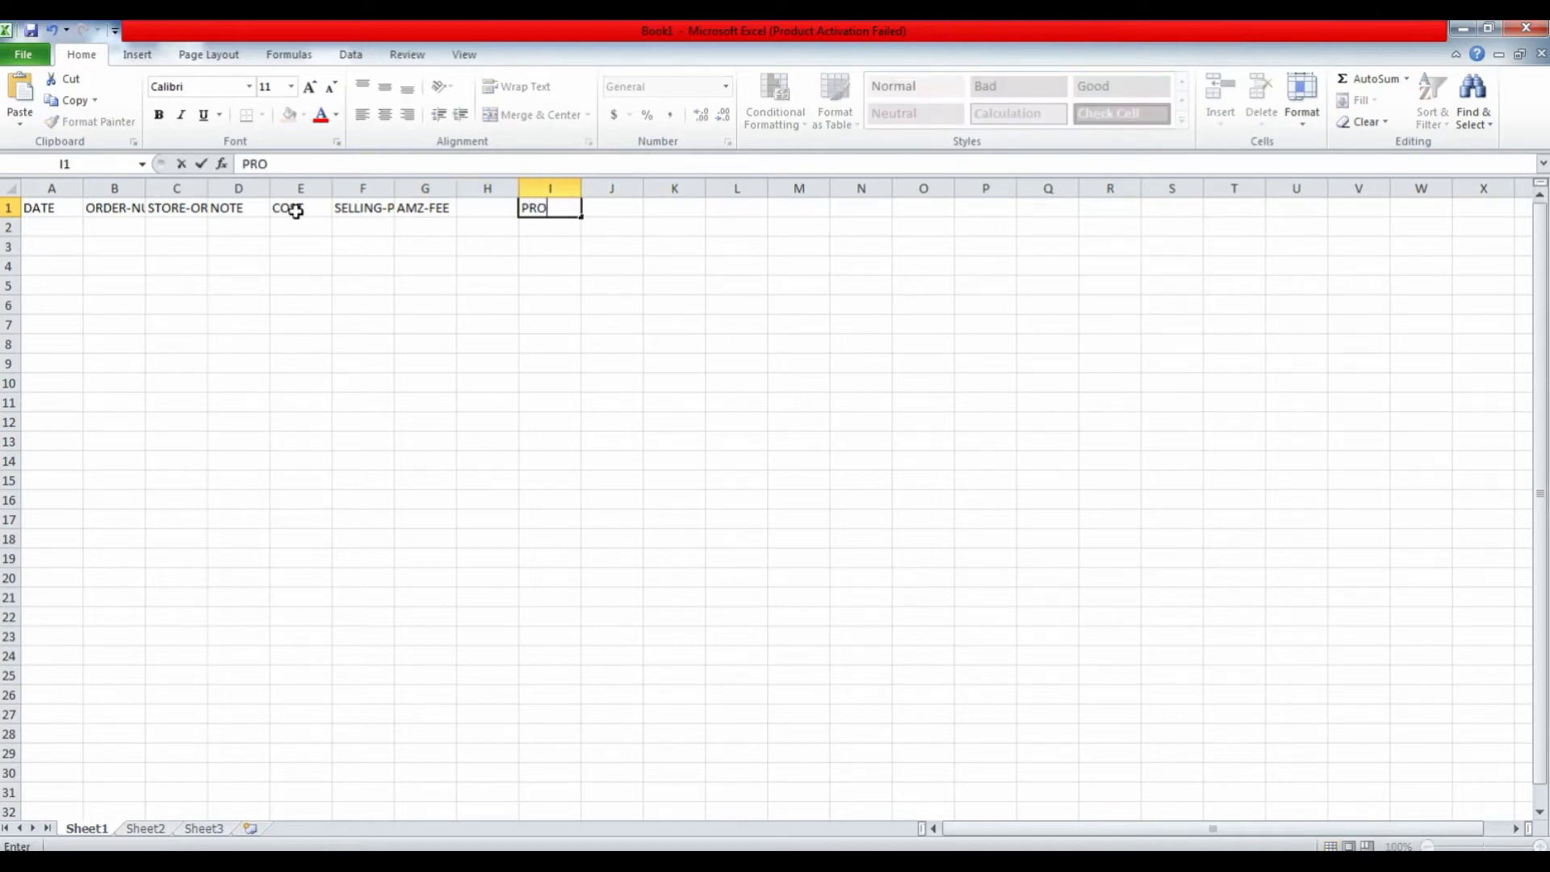
{"action": "type", "text": "/LOSS"}
{"action": "key", "text": "Tab"}
{"action": "type", "text": "CA"}
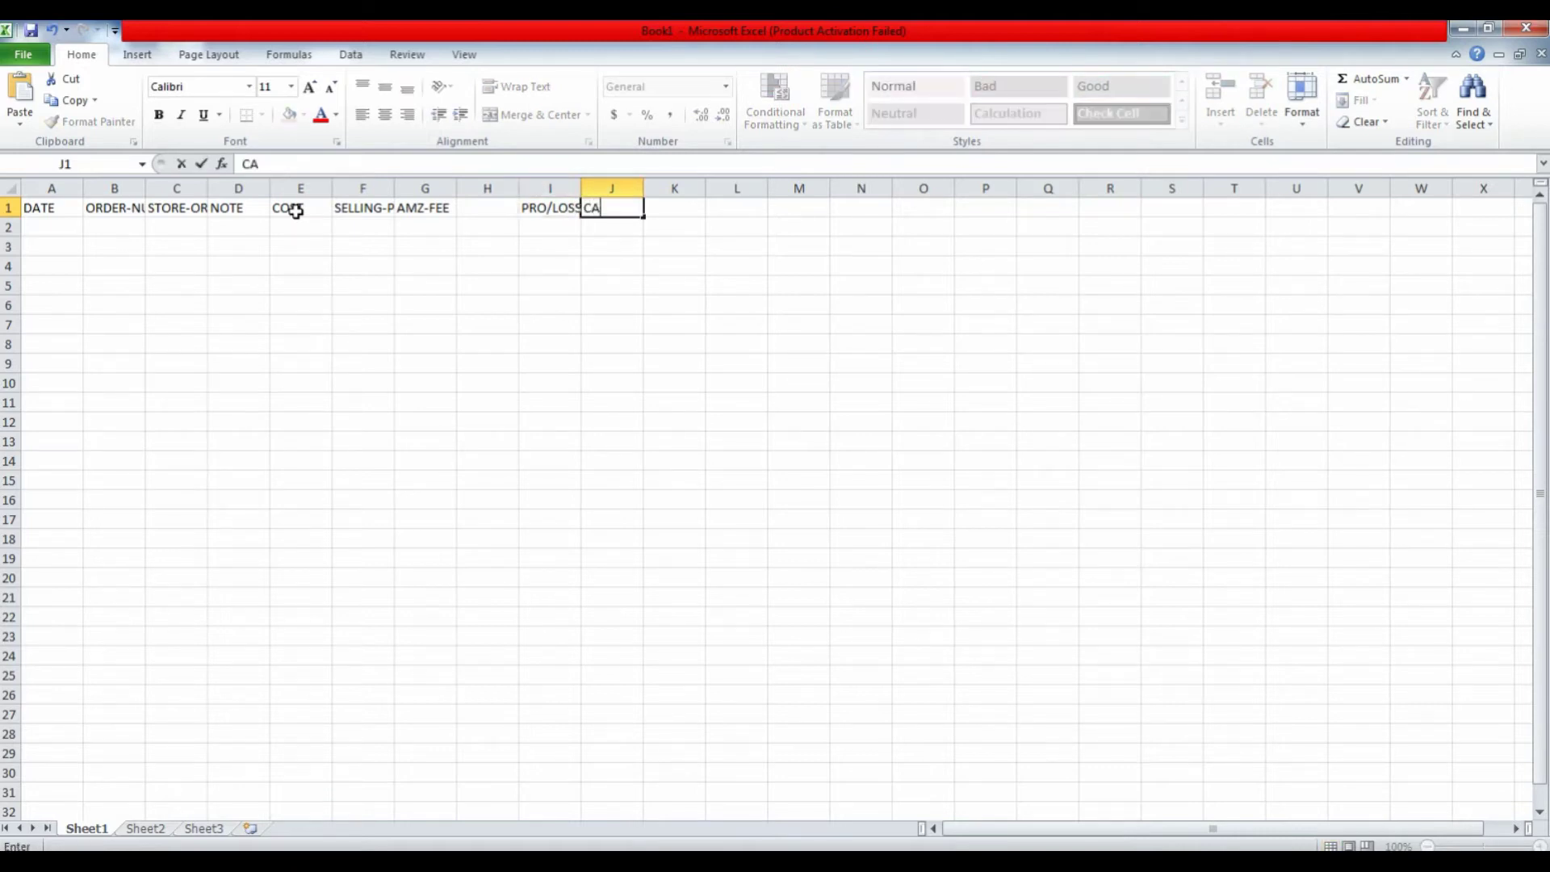
{"action": "type", "text": "RD-NO"}
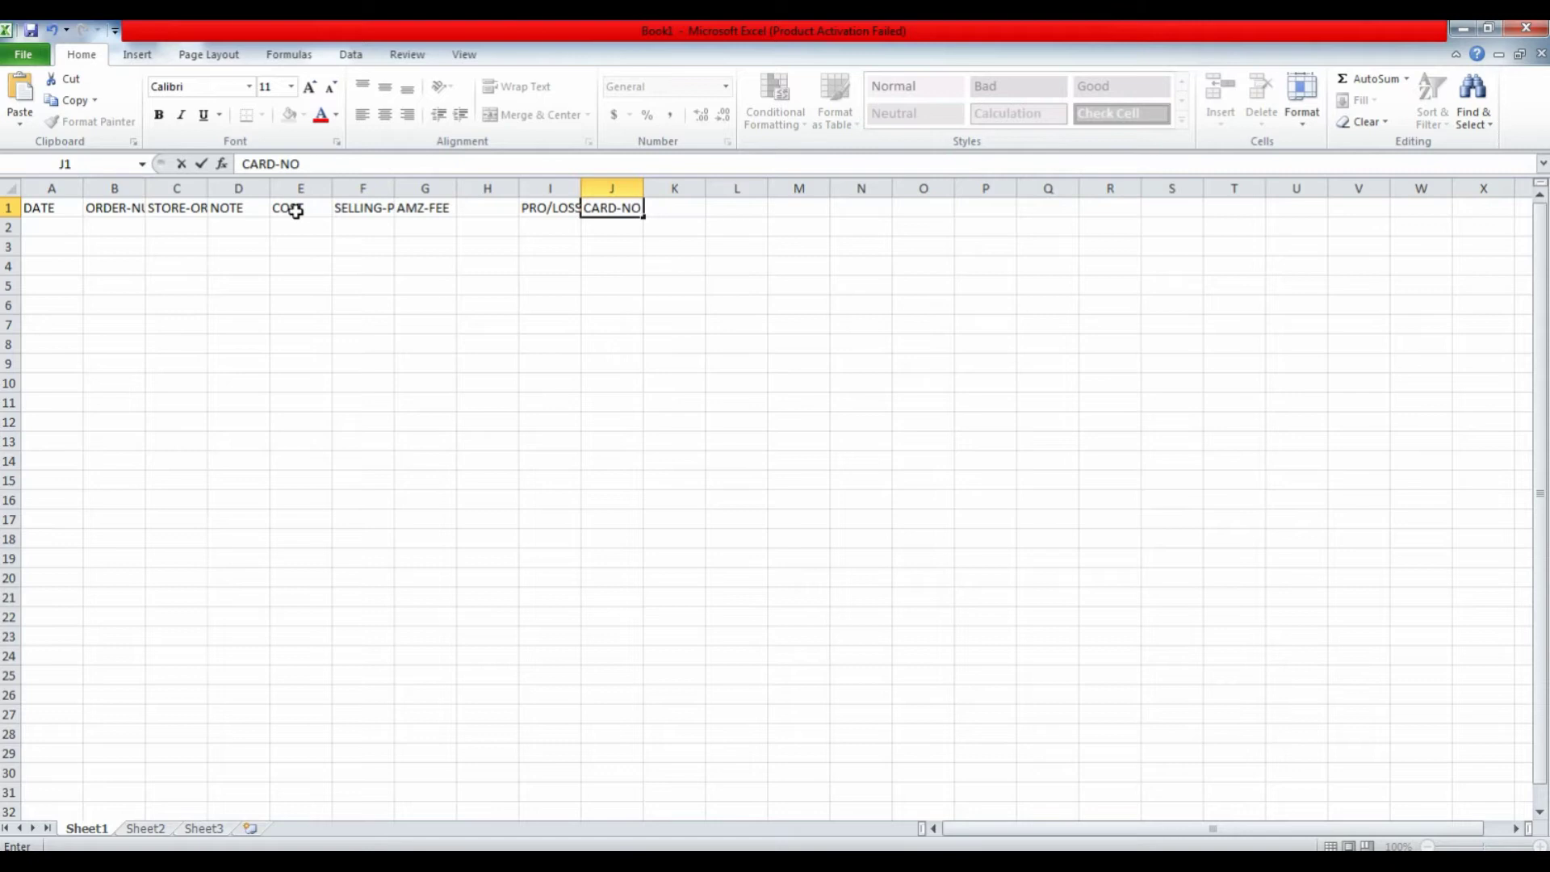
{"action": "left_click", "coordinate": [252, 268]}
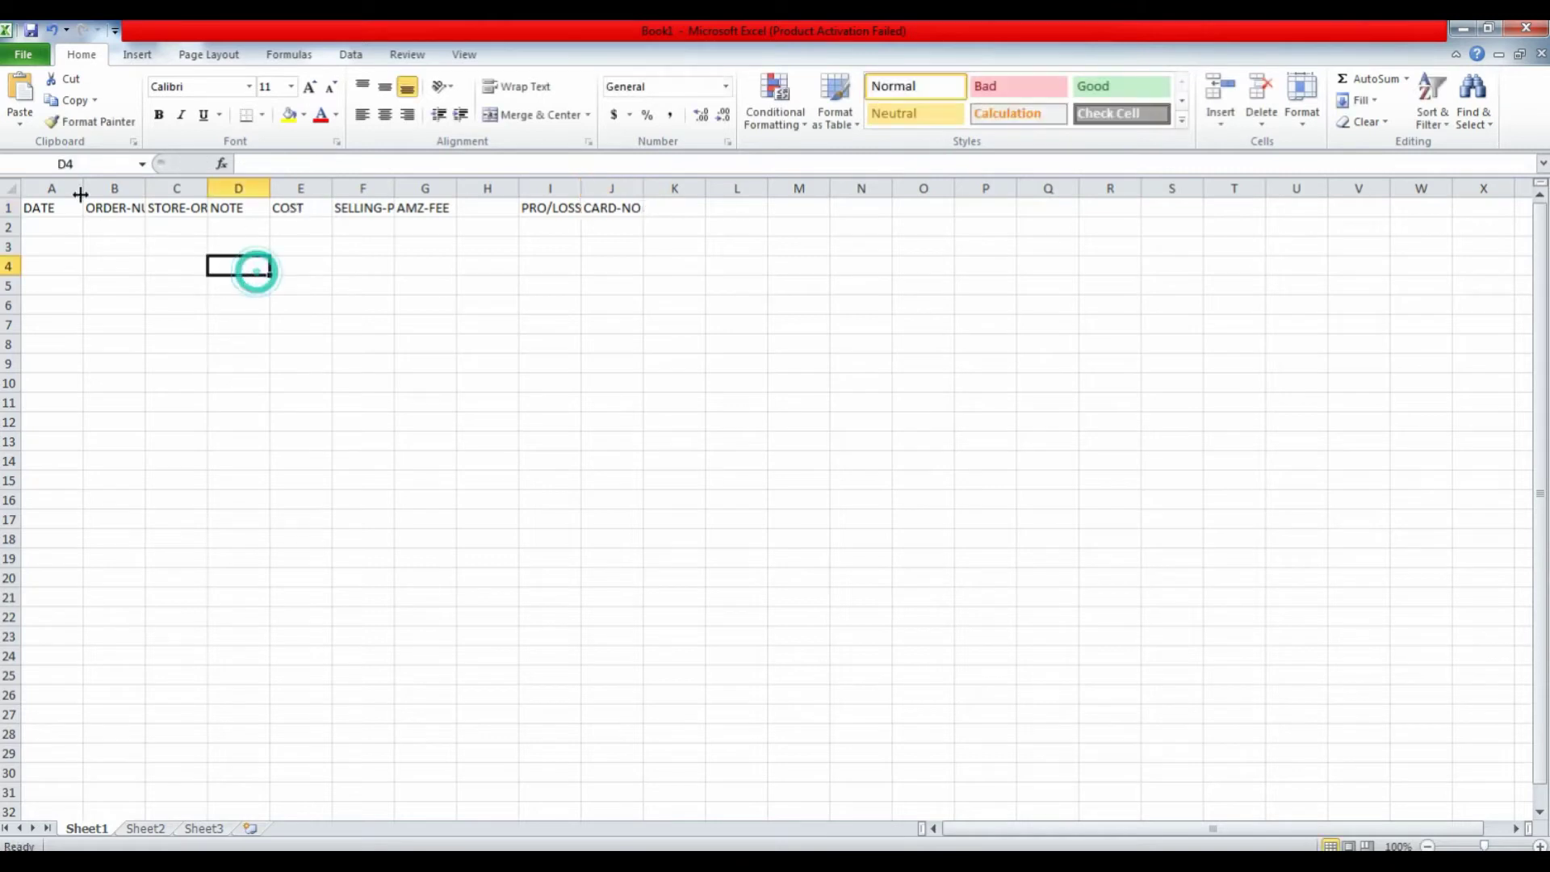
Step: Auto-fit the widths of the ORDER-NUMBER, STORE-ORDER-ID, SELLING-PRICE and PRO/LOSS columns to their headers
{"action": "double_click", "coordinate": [145, 188]}
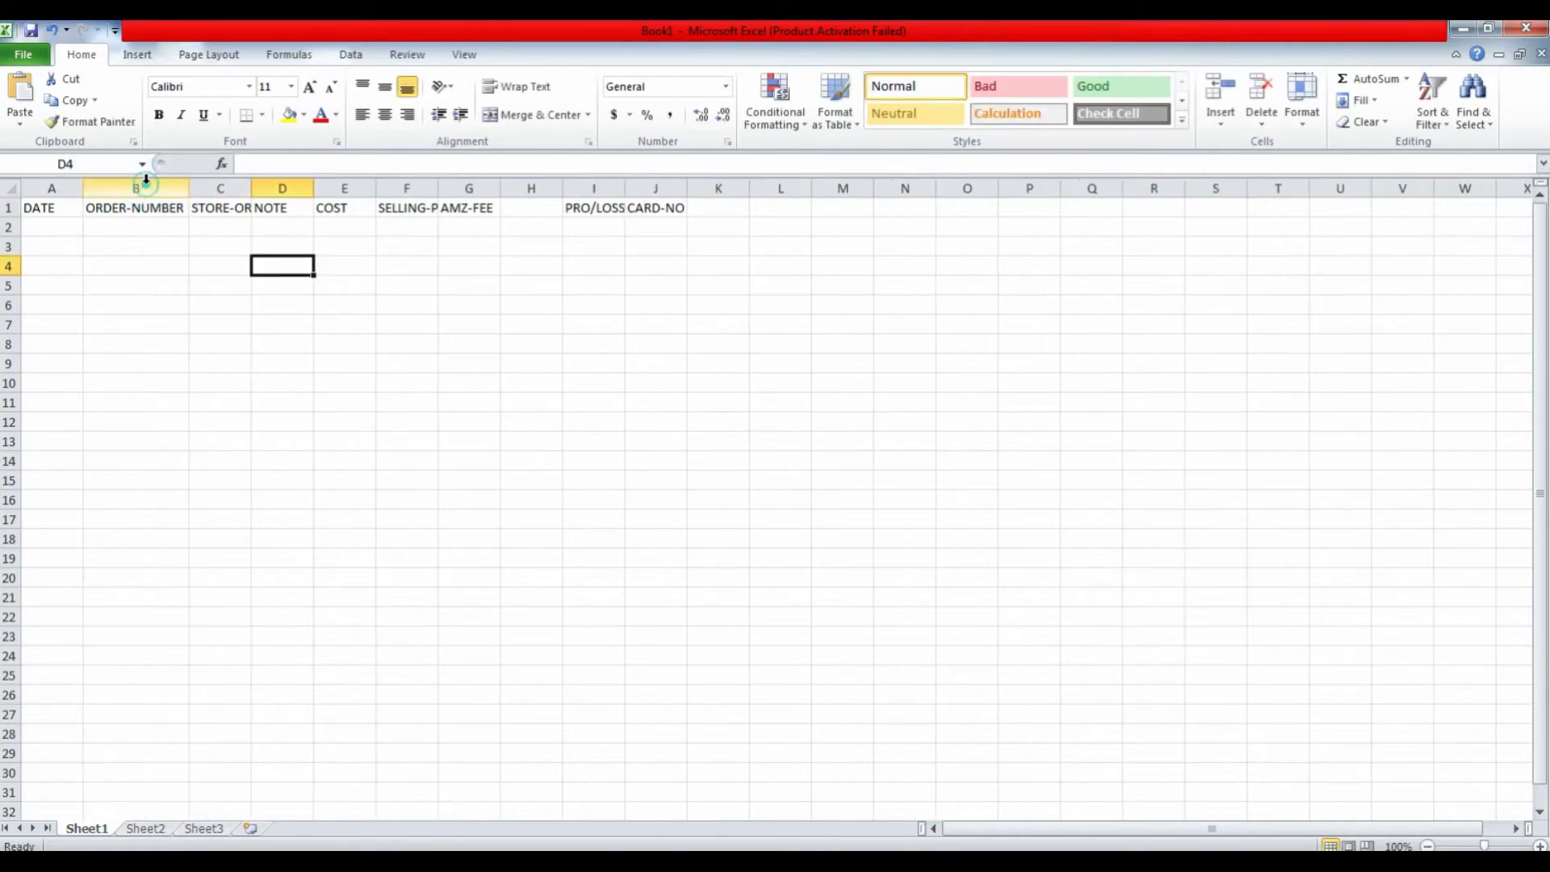
{"action": "double_click", "coordinate": [256, 187]}
{"action": "left_click", "coordinate": [292, 245]}
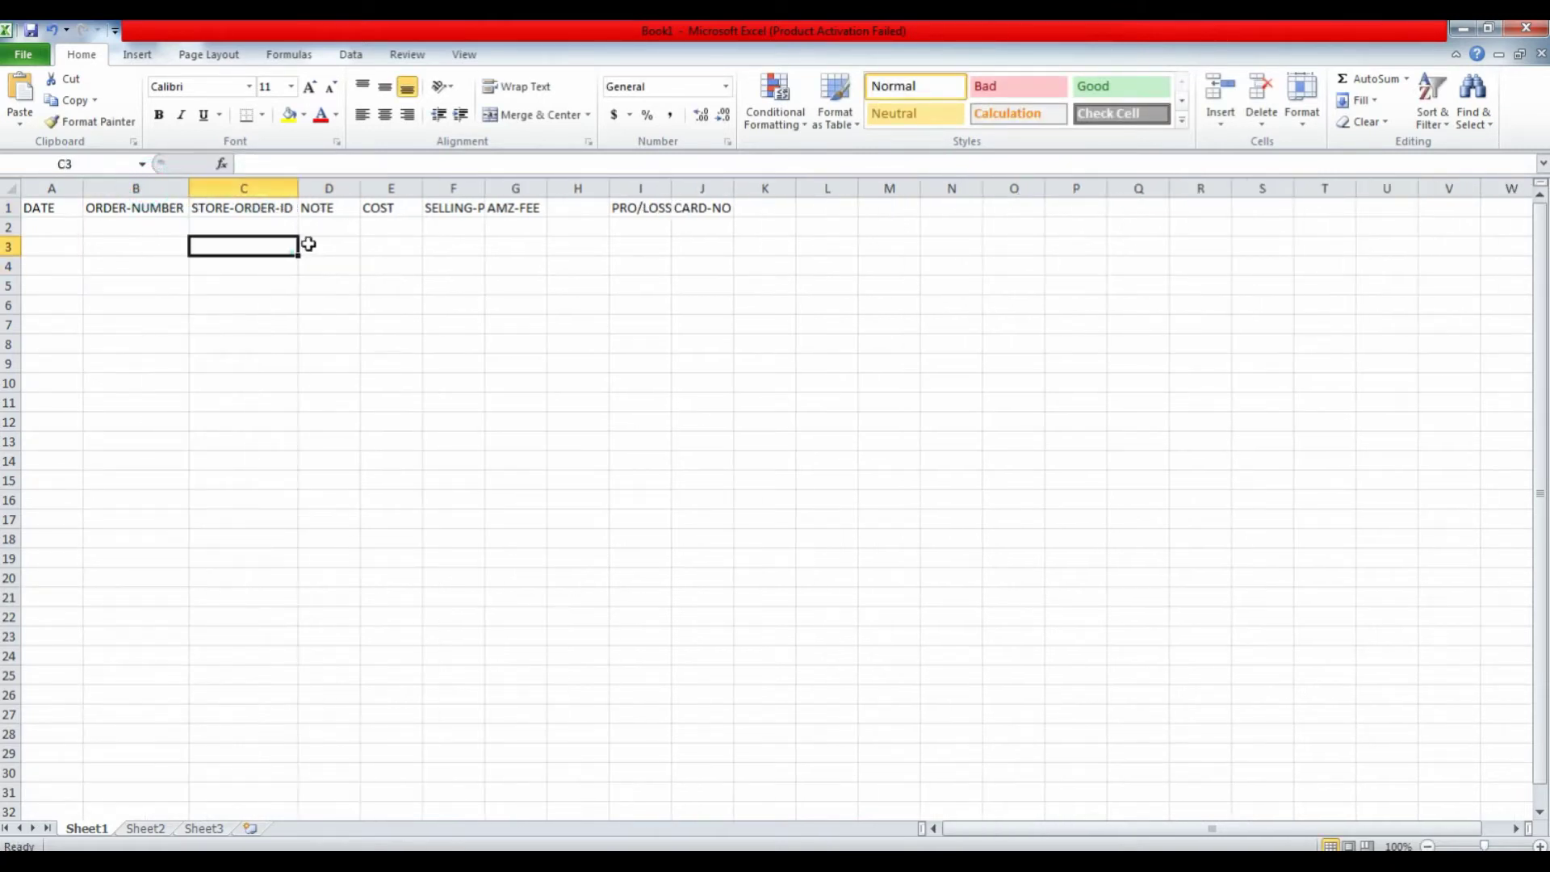
{"action": "double_click", "coordinate": [484, 187]}
{"action": "left_click", "coordinate": [597, 322]}
{"action": "left_click", "coordinate": [756, 181]}
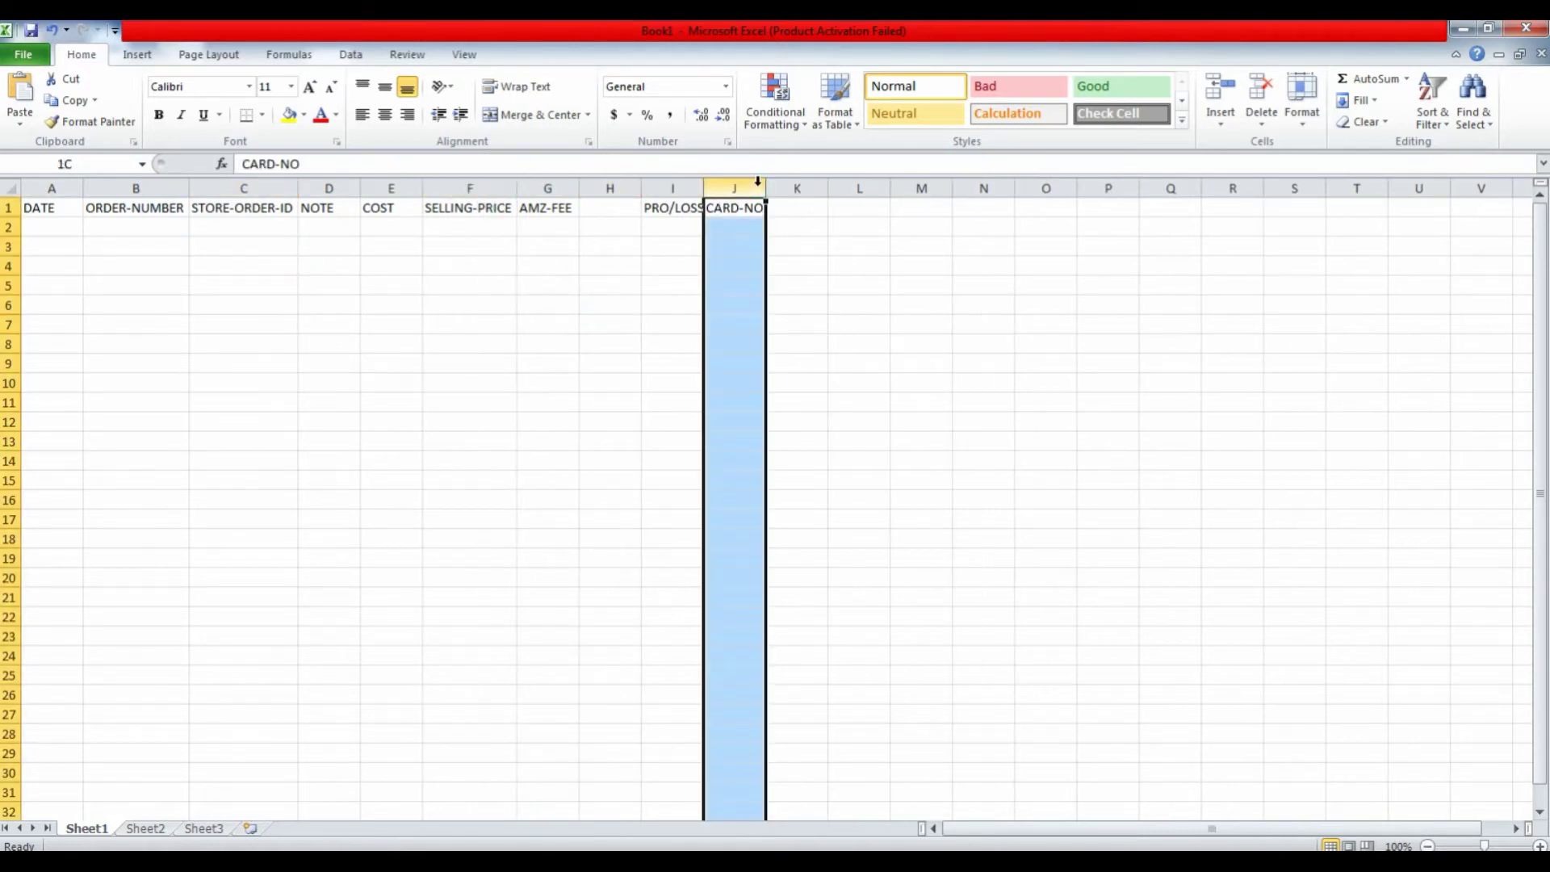
{"action": "double_click", "coordinate": [704, 187]}
{"action": "left_click", "coordinate": [729, 323]}
{"action": "left_click", "coordinate": [733, 211]}
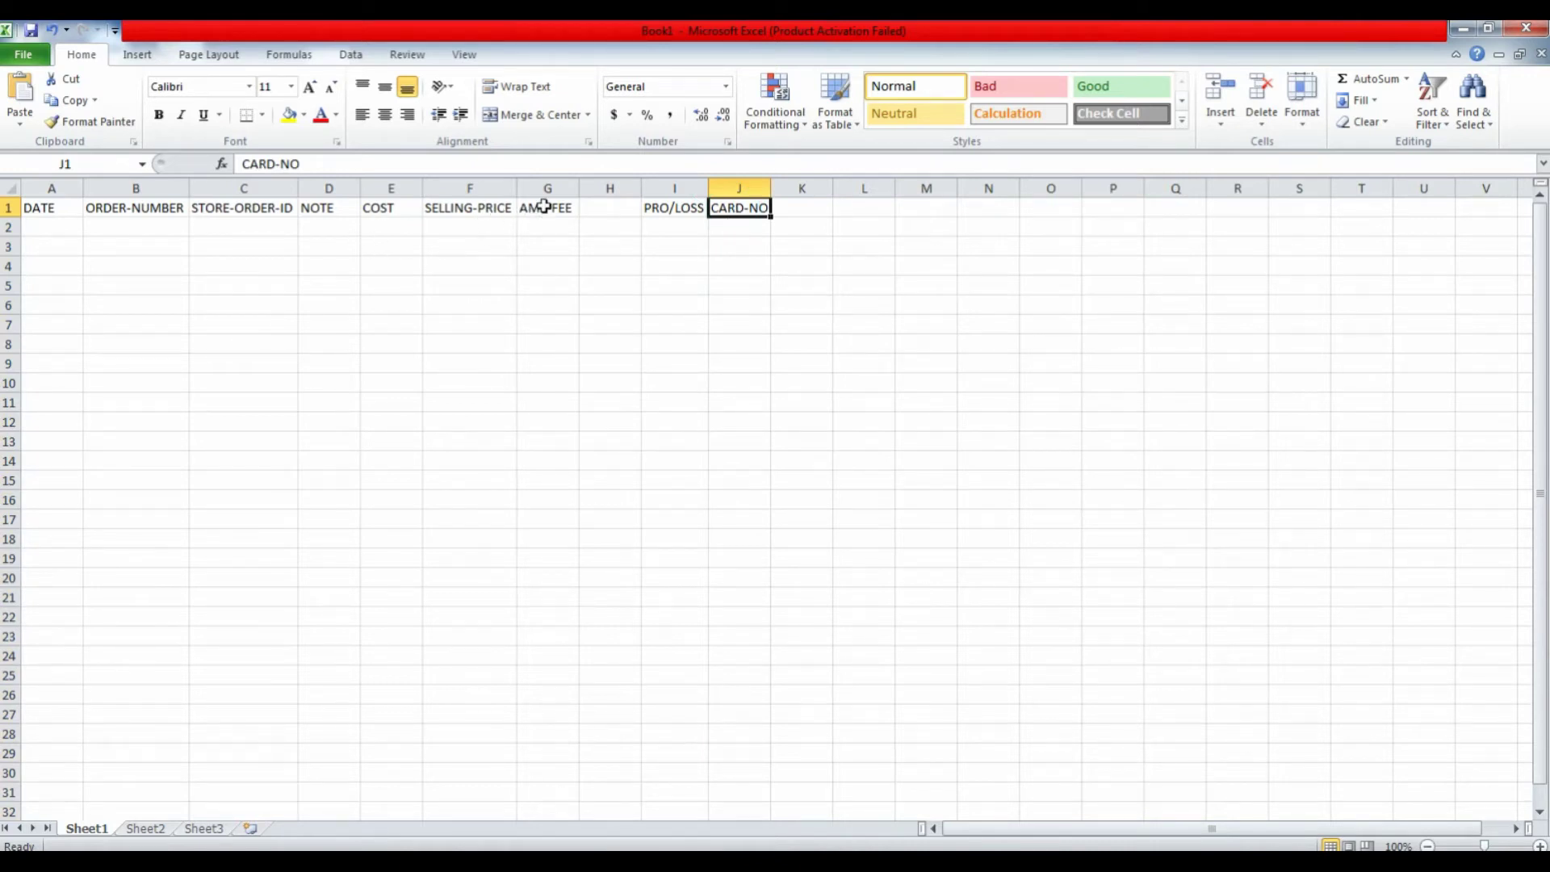
Step: Merge and center the AMZ-FEE header across G1:H1
{"action": "left_click_drag", "start_coordinate": [543, 207], "coordinate": [598, 206]}
{"action": "left_click", "coordinate": [523, 115]}
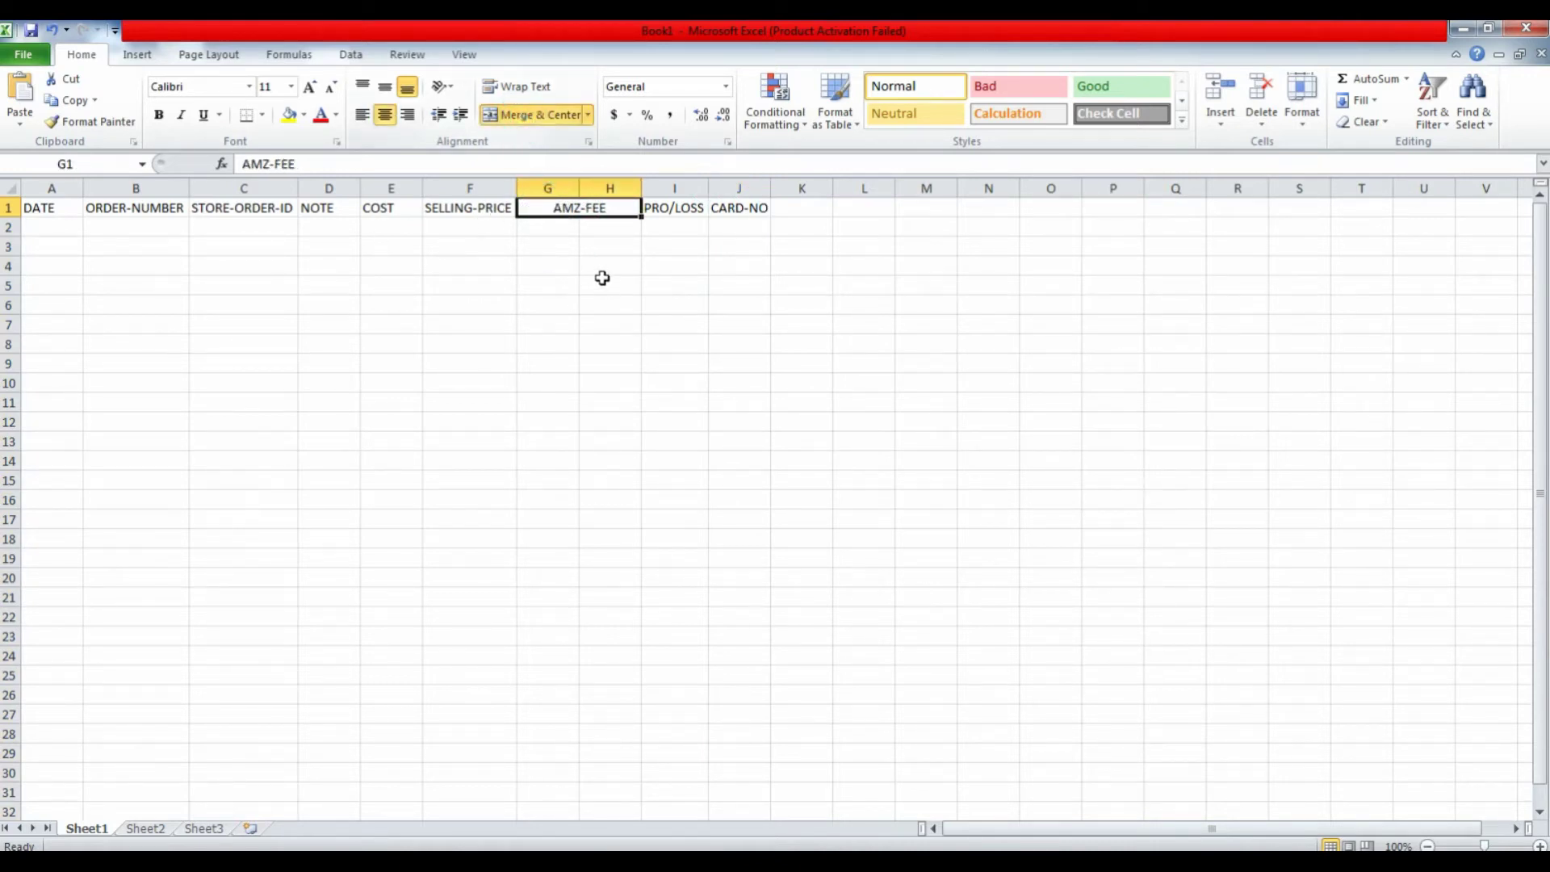
{"action": "left_click", "coordinate": [604, 283]}
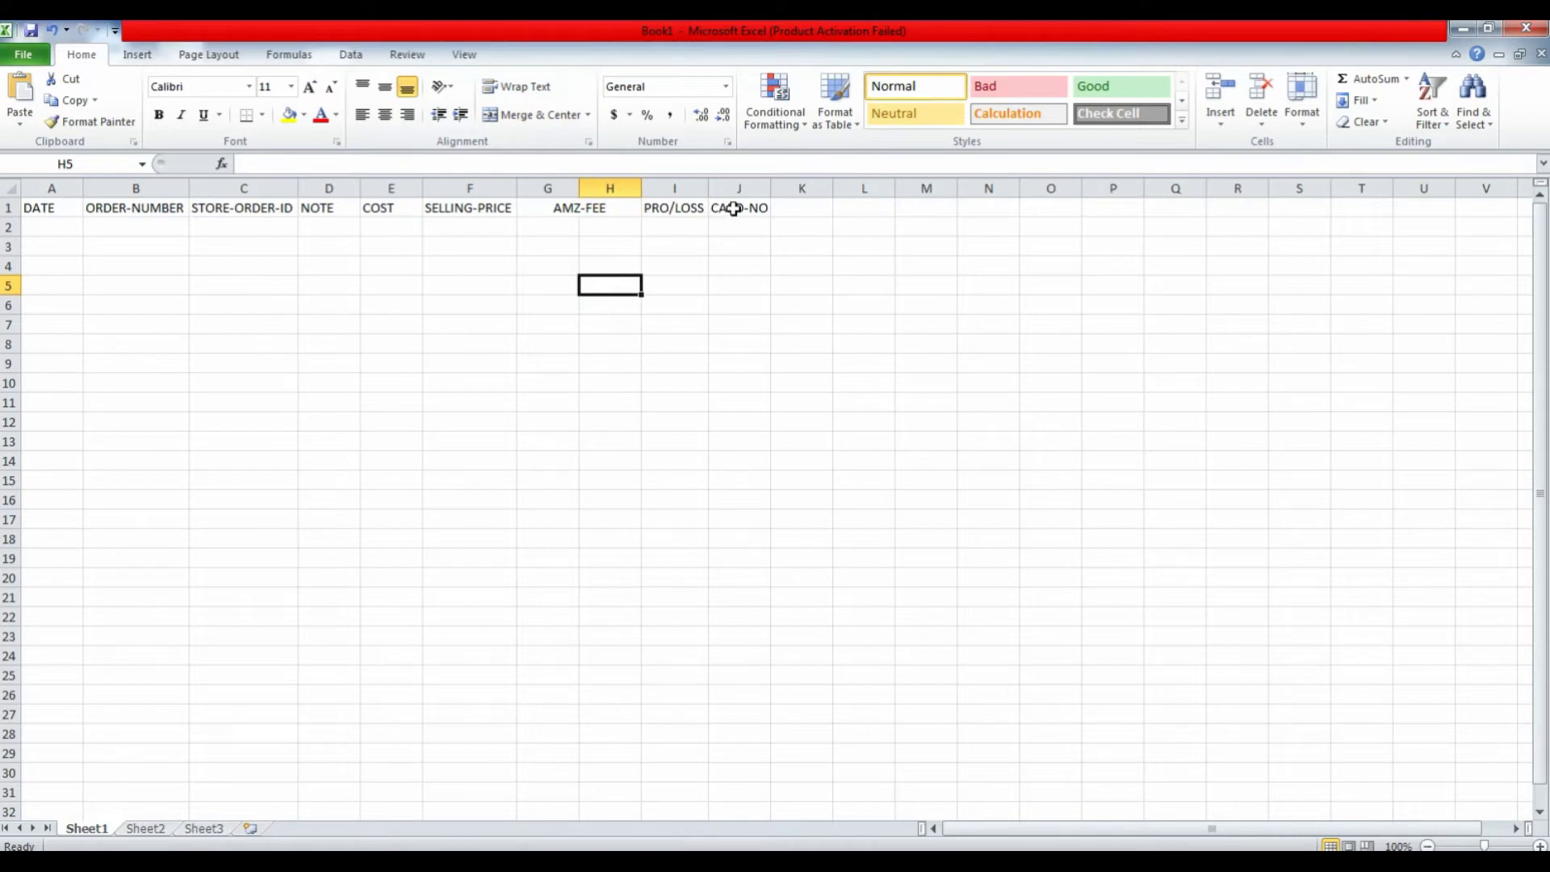
Step: Center the headers in A1:J1 horizontally and vertically in bold, and widen the PRO/LOSS and CARD-NO columns slightly
{"action": "left_click_drag", "start_coordinate": [733, 207], "coordinate": [67, 201]}
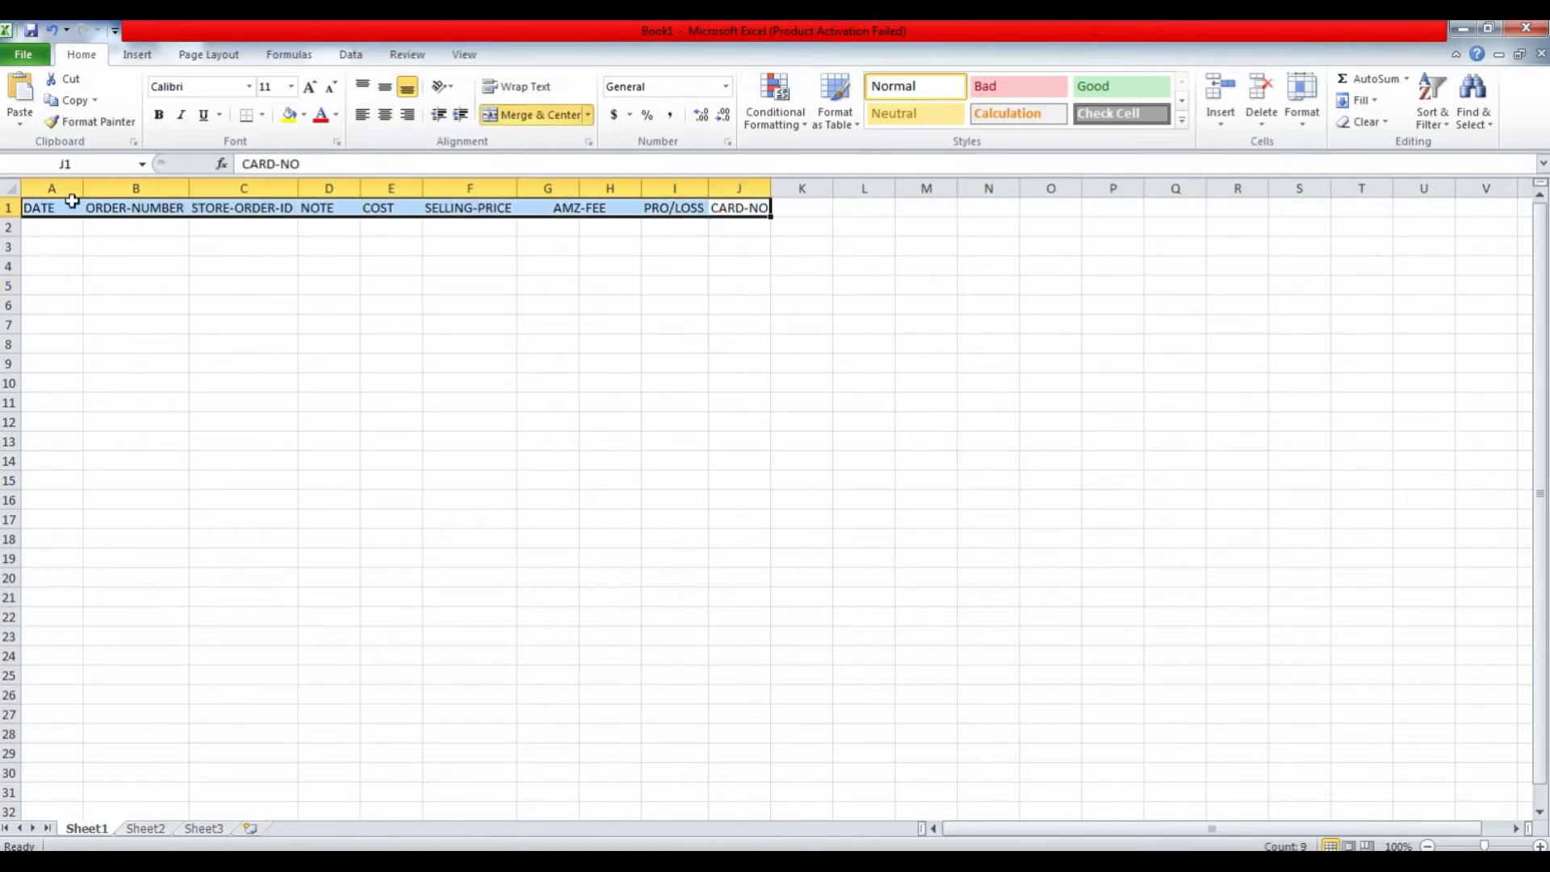
{"action": "left_click", "coordinate": [386, 114]}
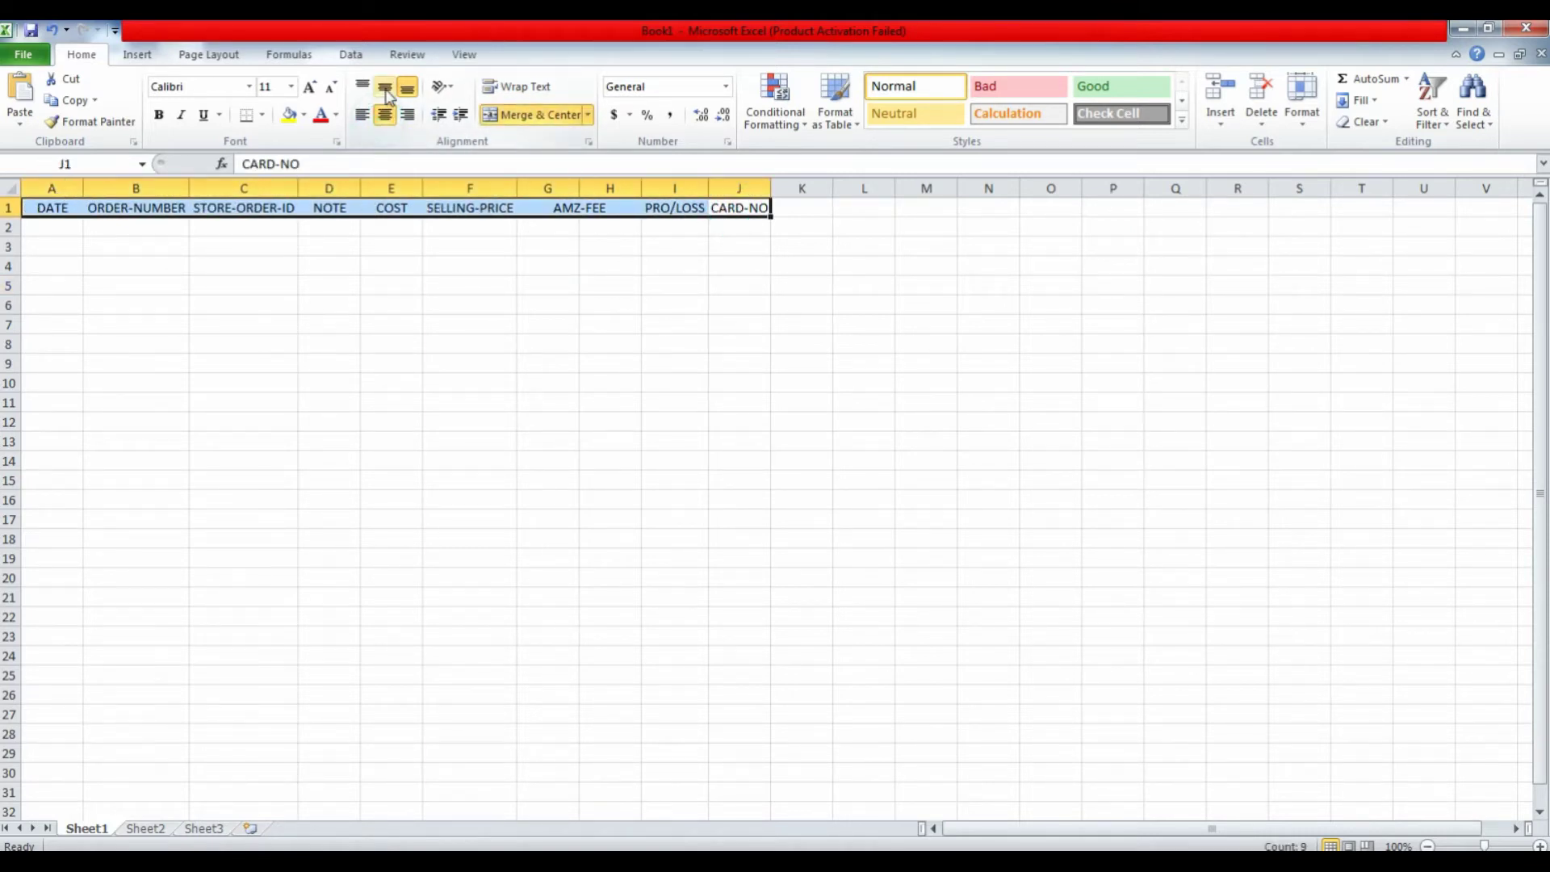
{"action": "left_click", "coordinate": [386, 89]}
{"action": "left_click", "coordinate": [159, 117]}
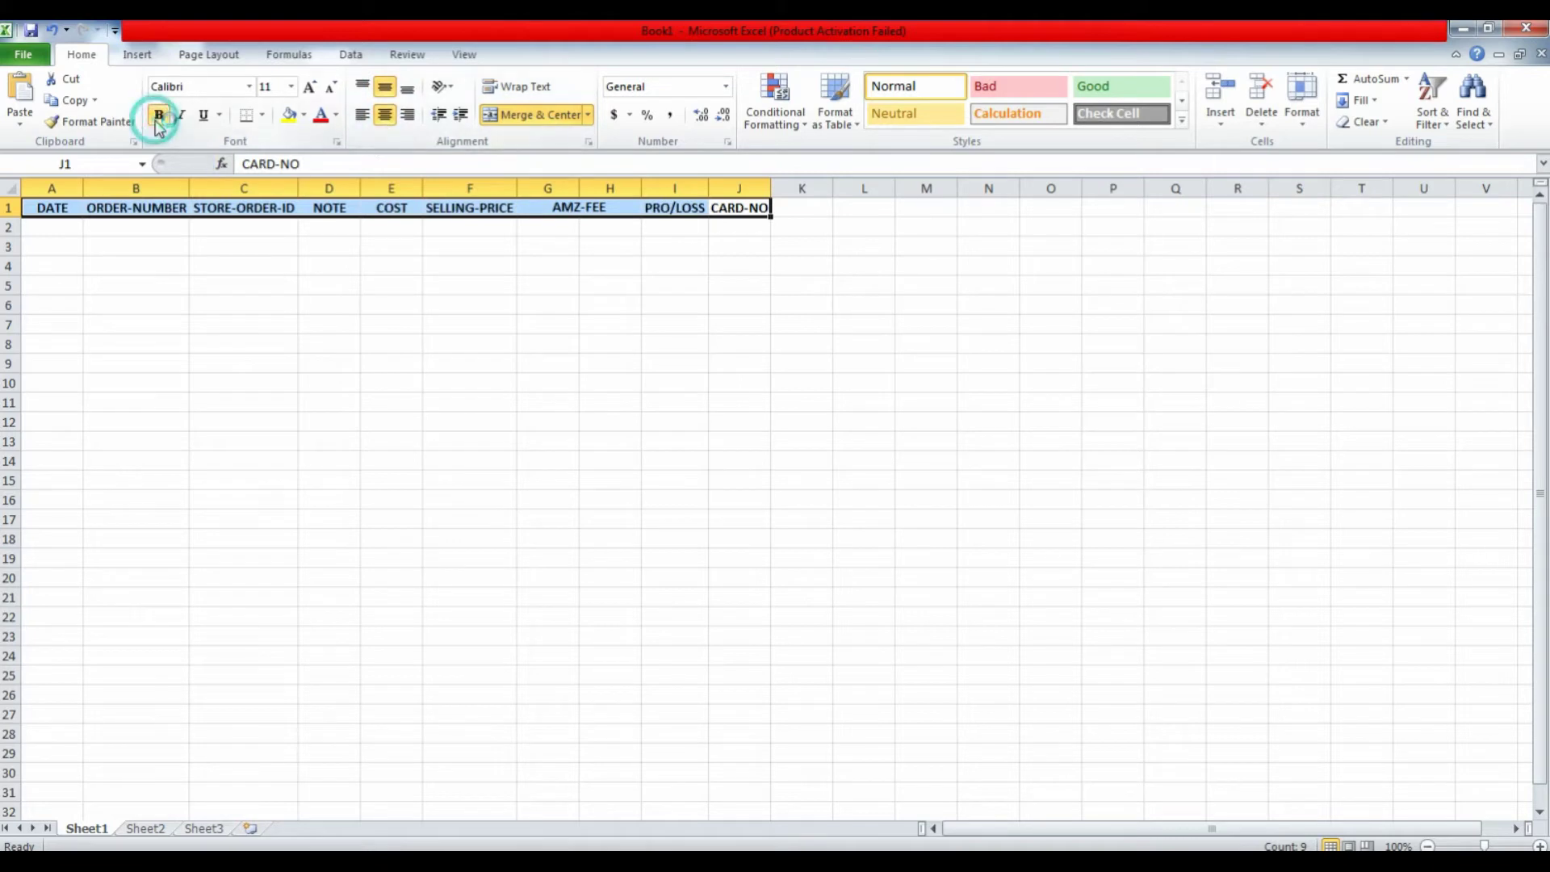
{"action": "left_click", "coordinate": [684, 325]}
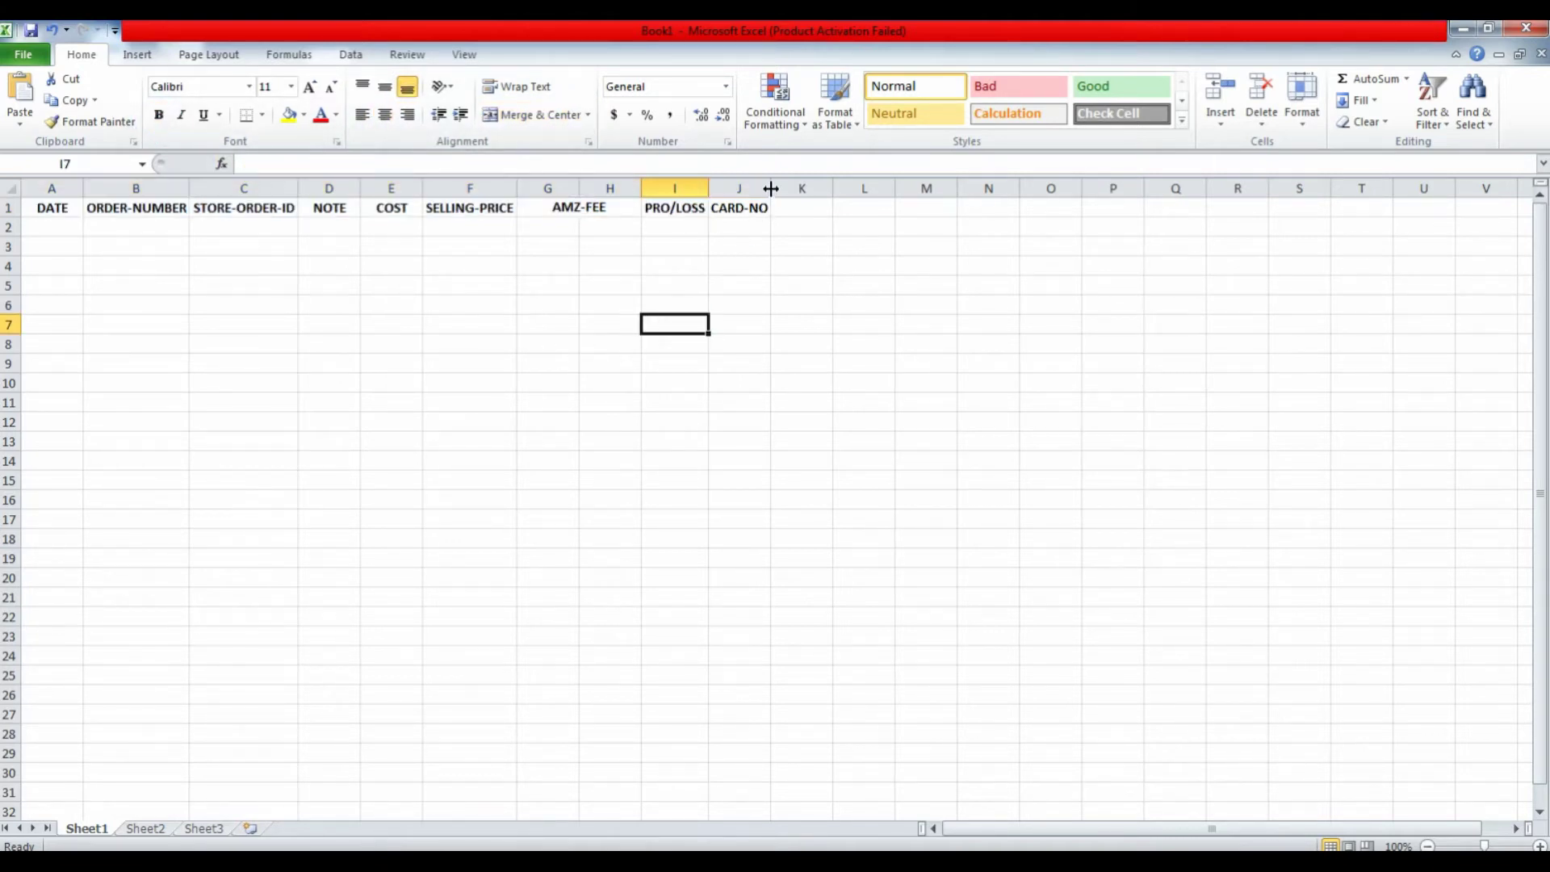
{"action": "left_click_drag", "start_coordinate": [771, 188], "coordinate": [713, 183]}
{"action": "left_click", "coordinate": [675, 244]}
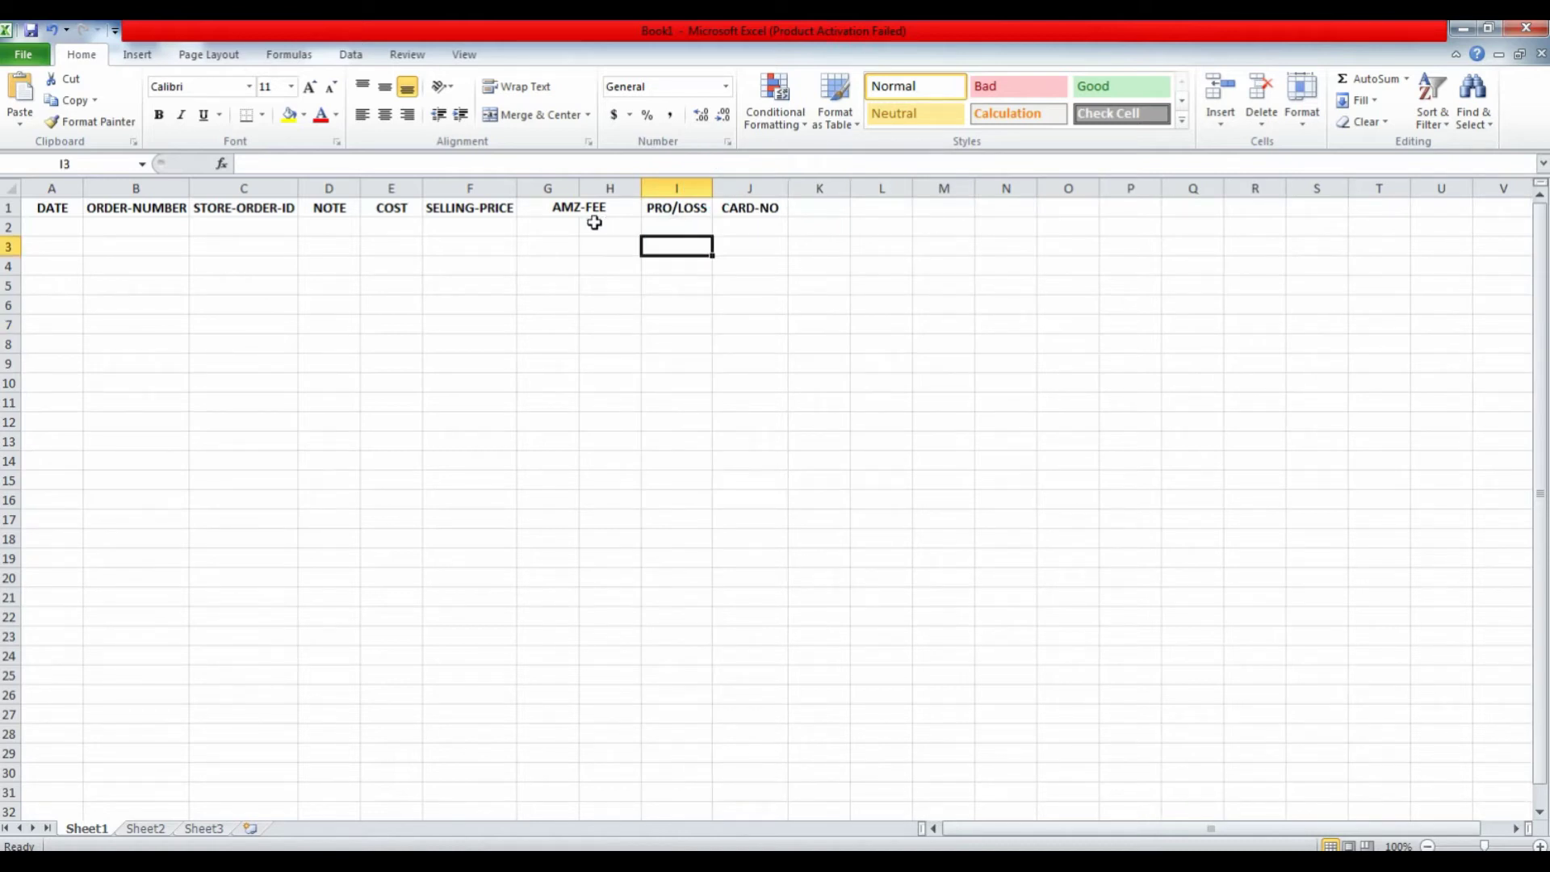
Step: Enter the fee rate 15% in G2 under the AMZ-FEE header
{"action": "left_click", "coordinate": [557, 226]}
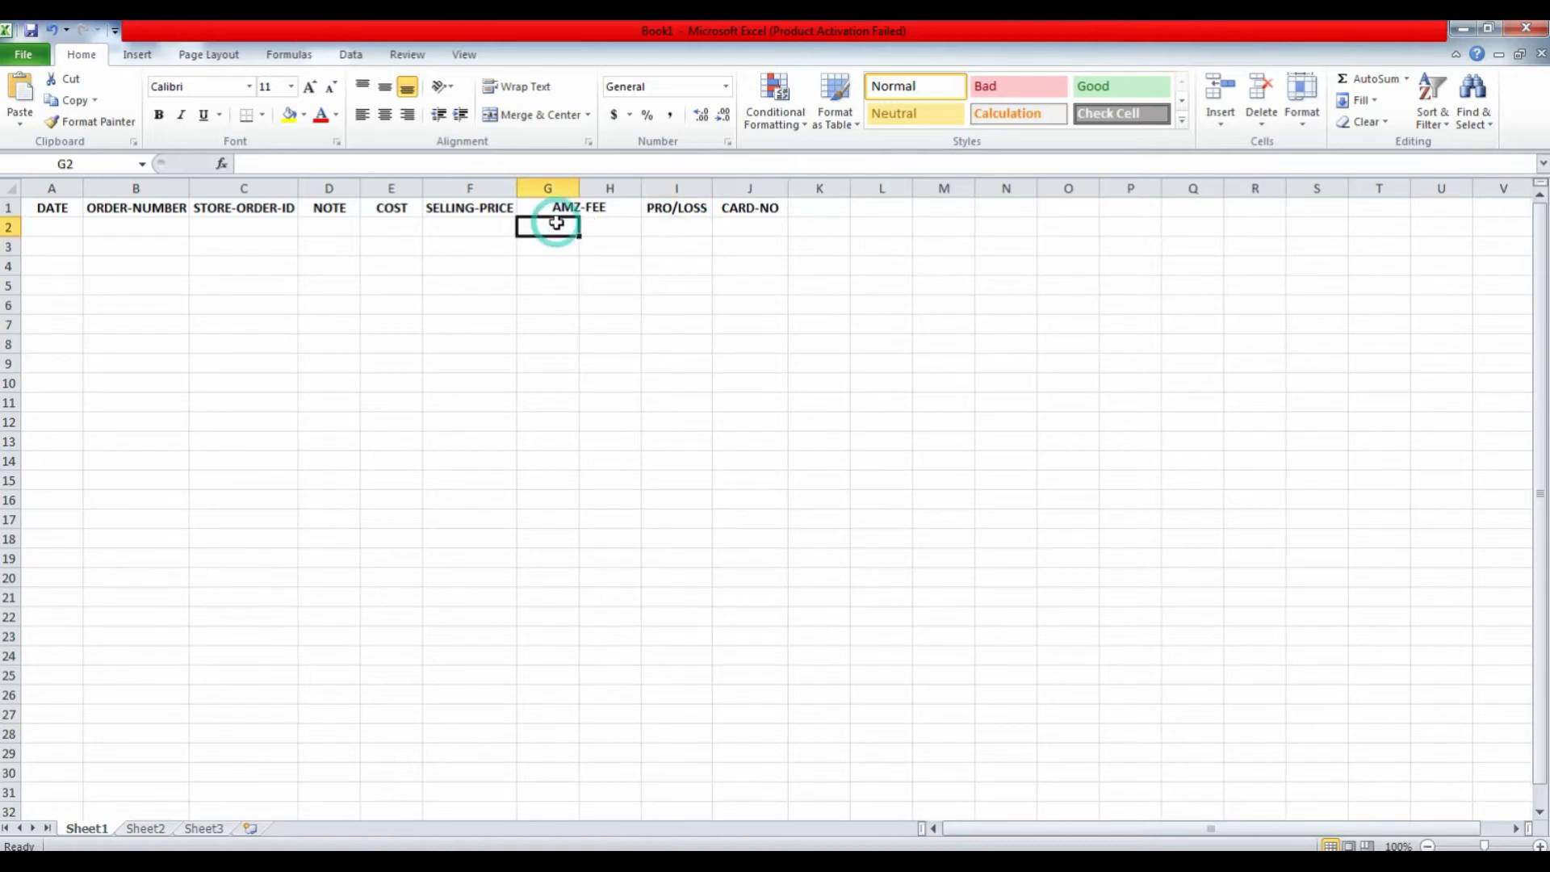
{"action": "type", "text": "1"}
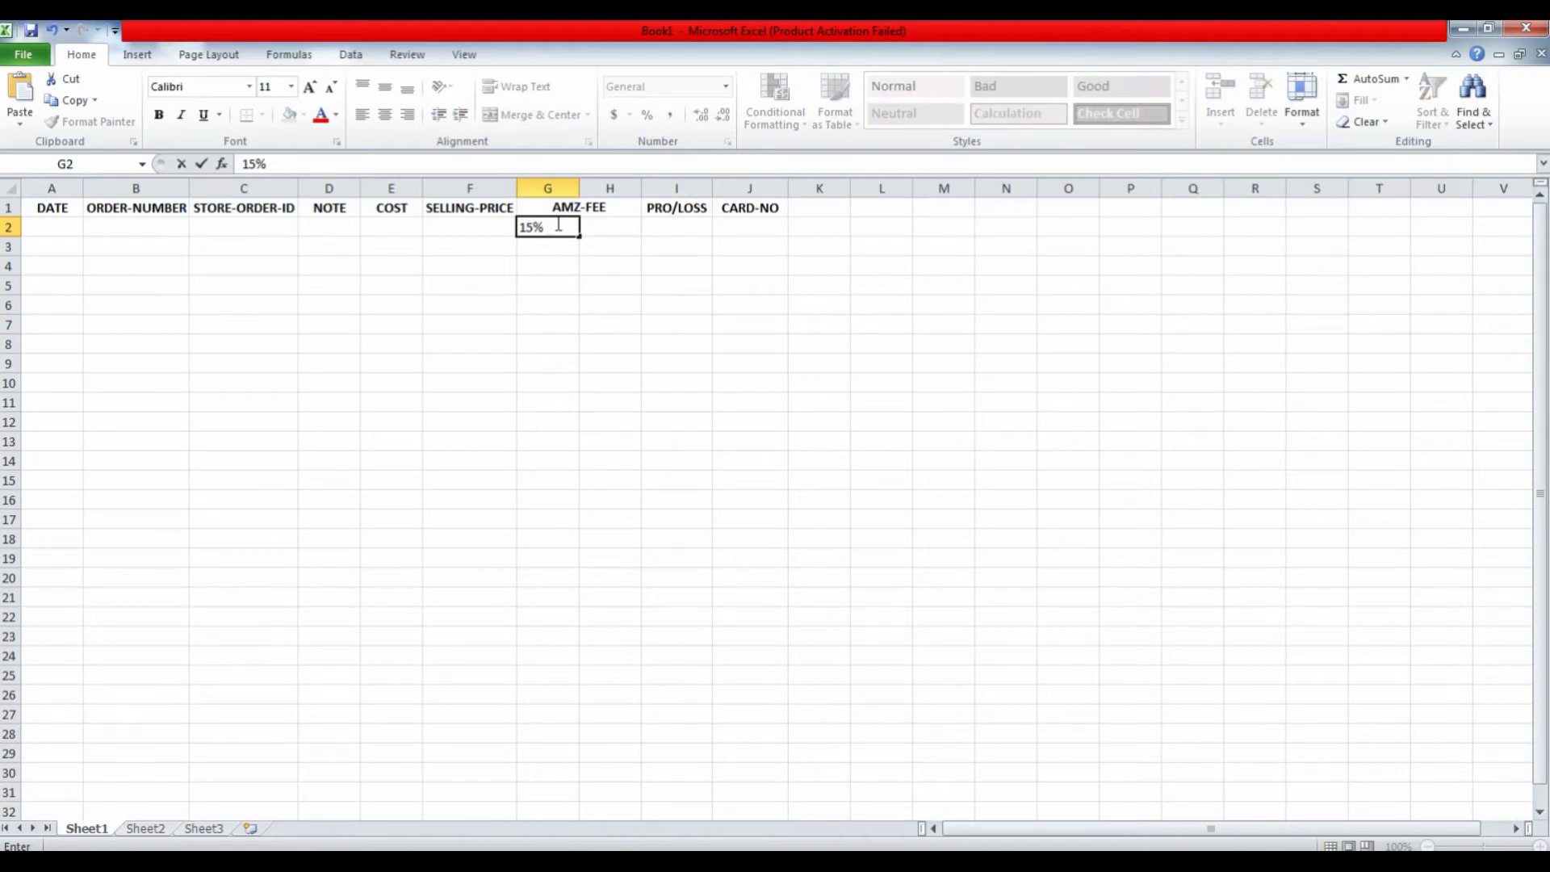
{"action": "type", "text": "5%"}
Step: Enter the formula =F2*G2 in H2 to calculate the Amazon fee from the selling price and fee rate
{"action": "left_click", "coordinate": [609, 224]}
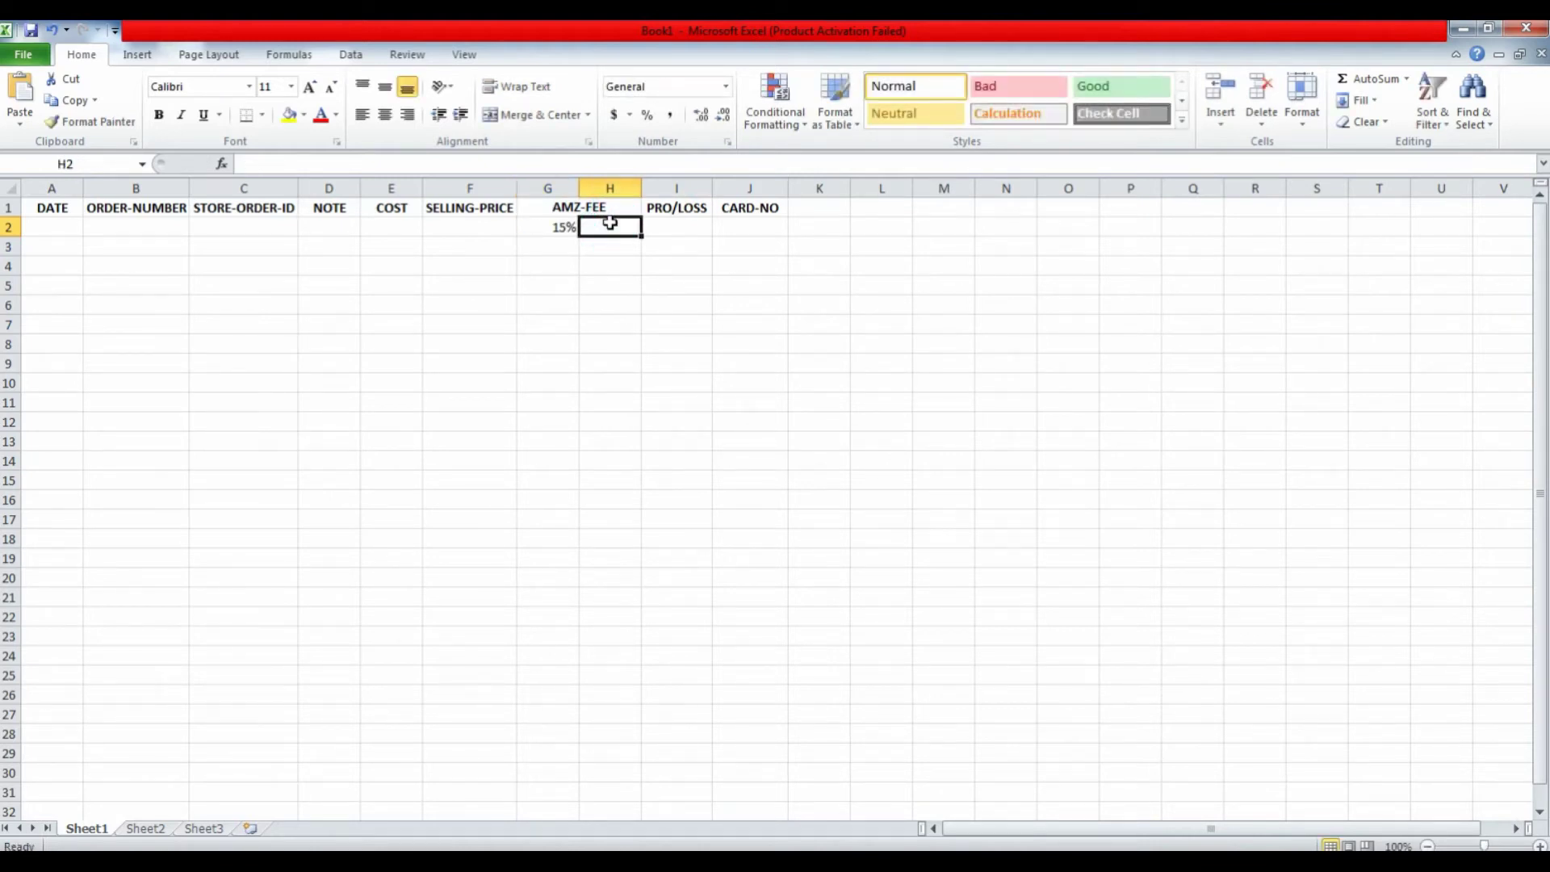
{"action": "double_click", "coordinate": [609, 225]}
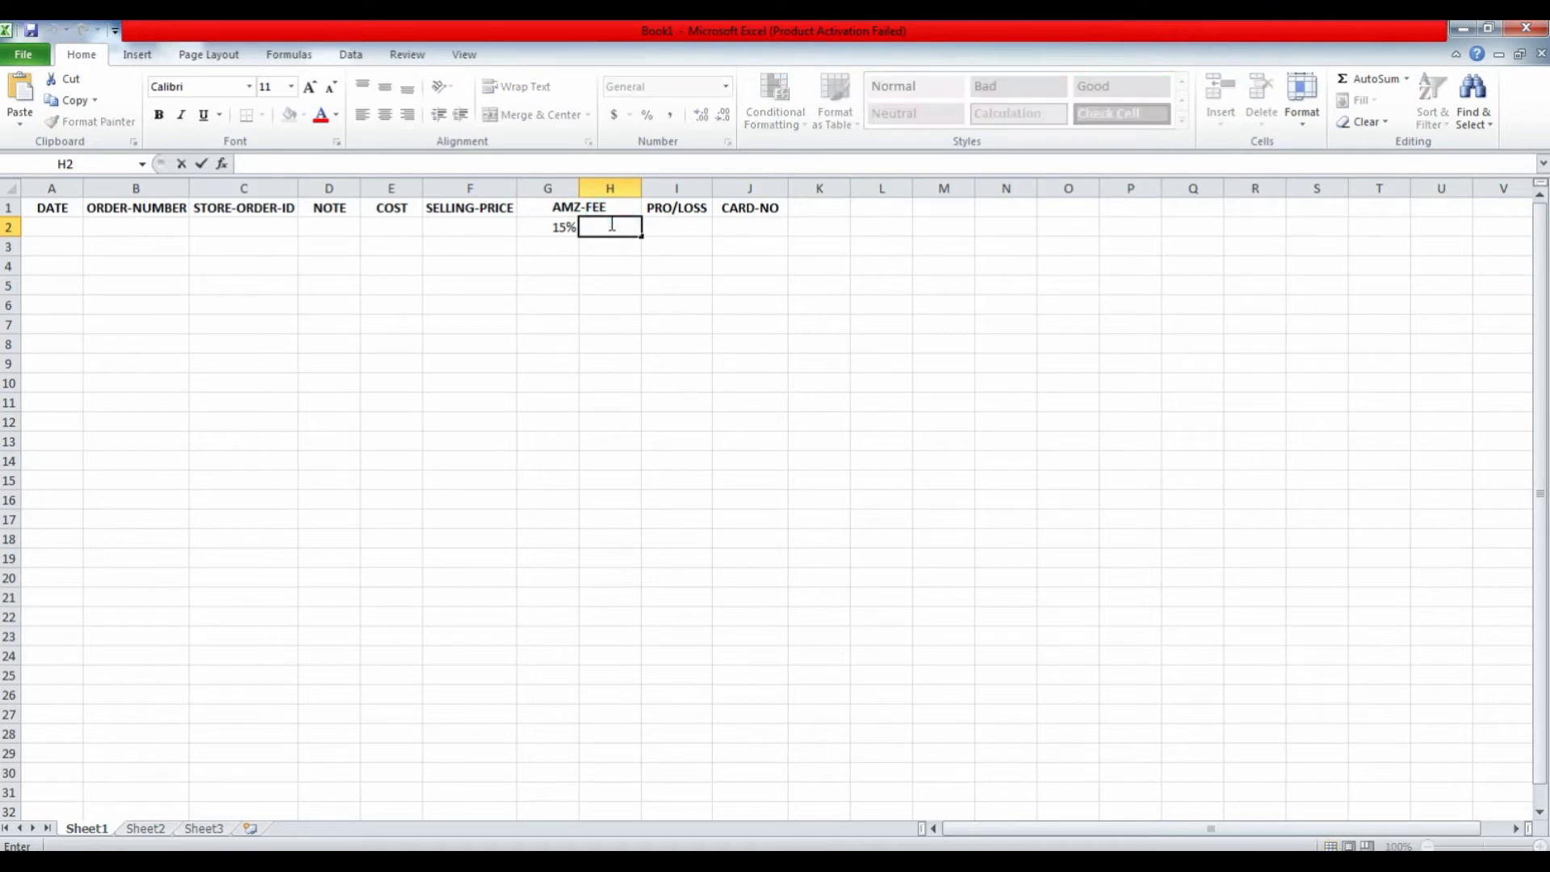
{"action": "type", "text": "="}
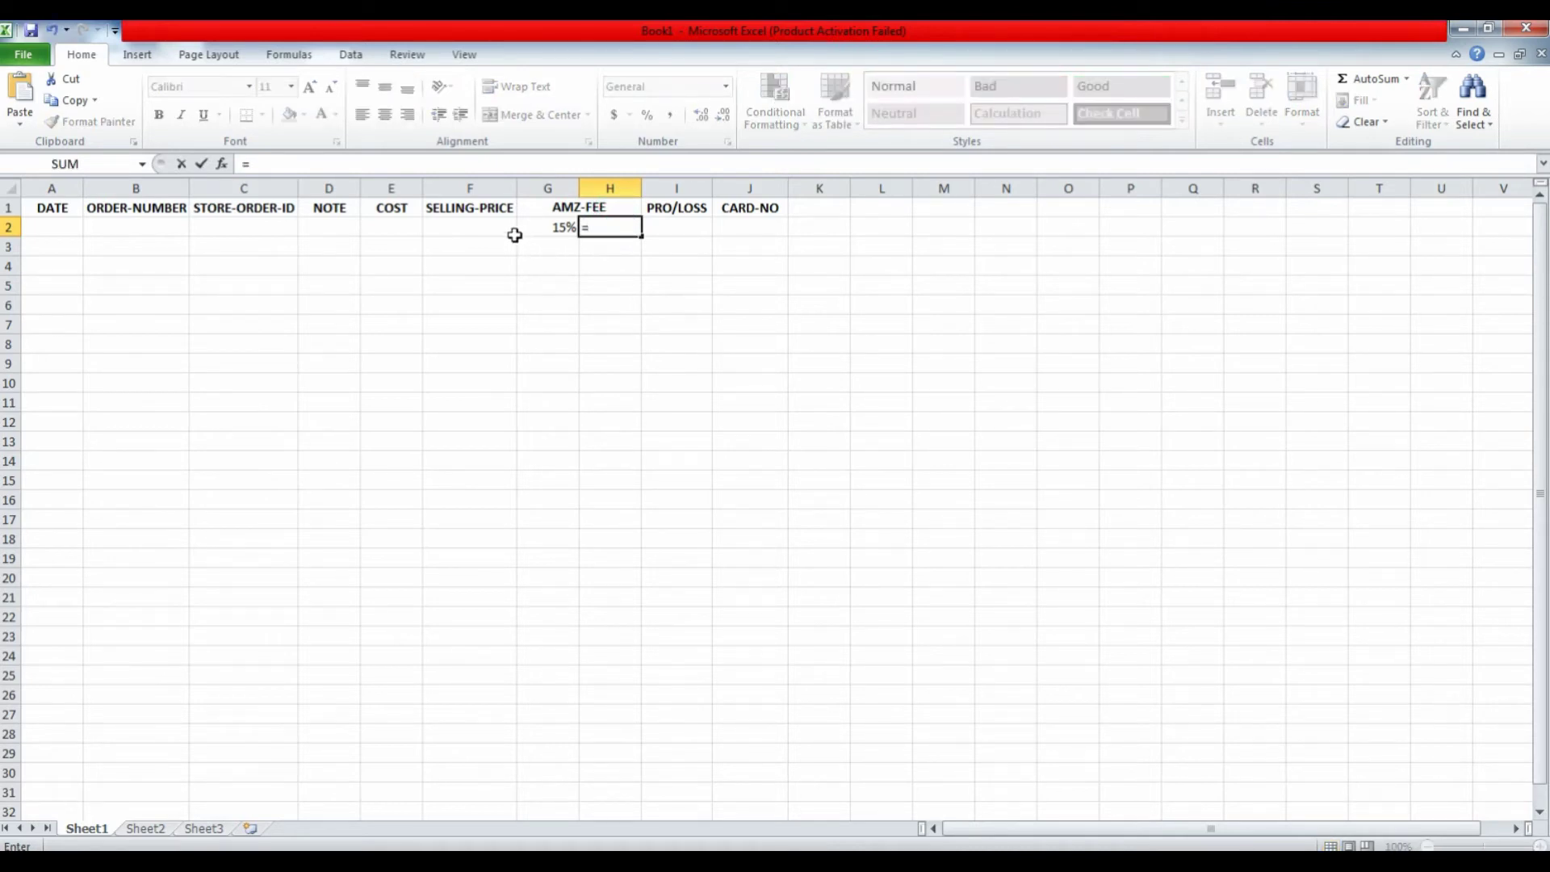
{"action": "left_click", "coordinate": [481, 226]}
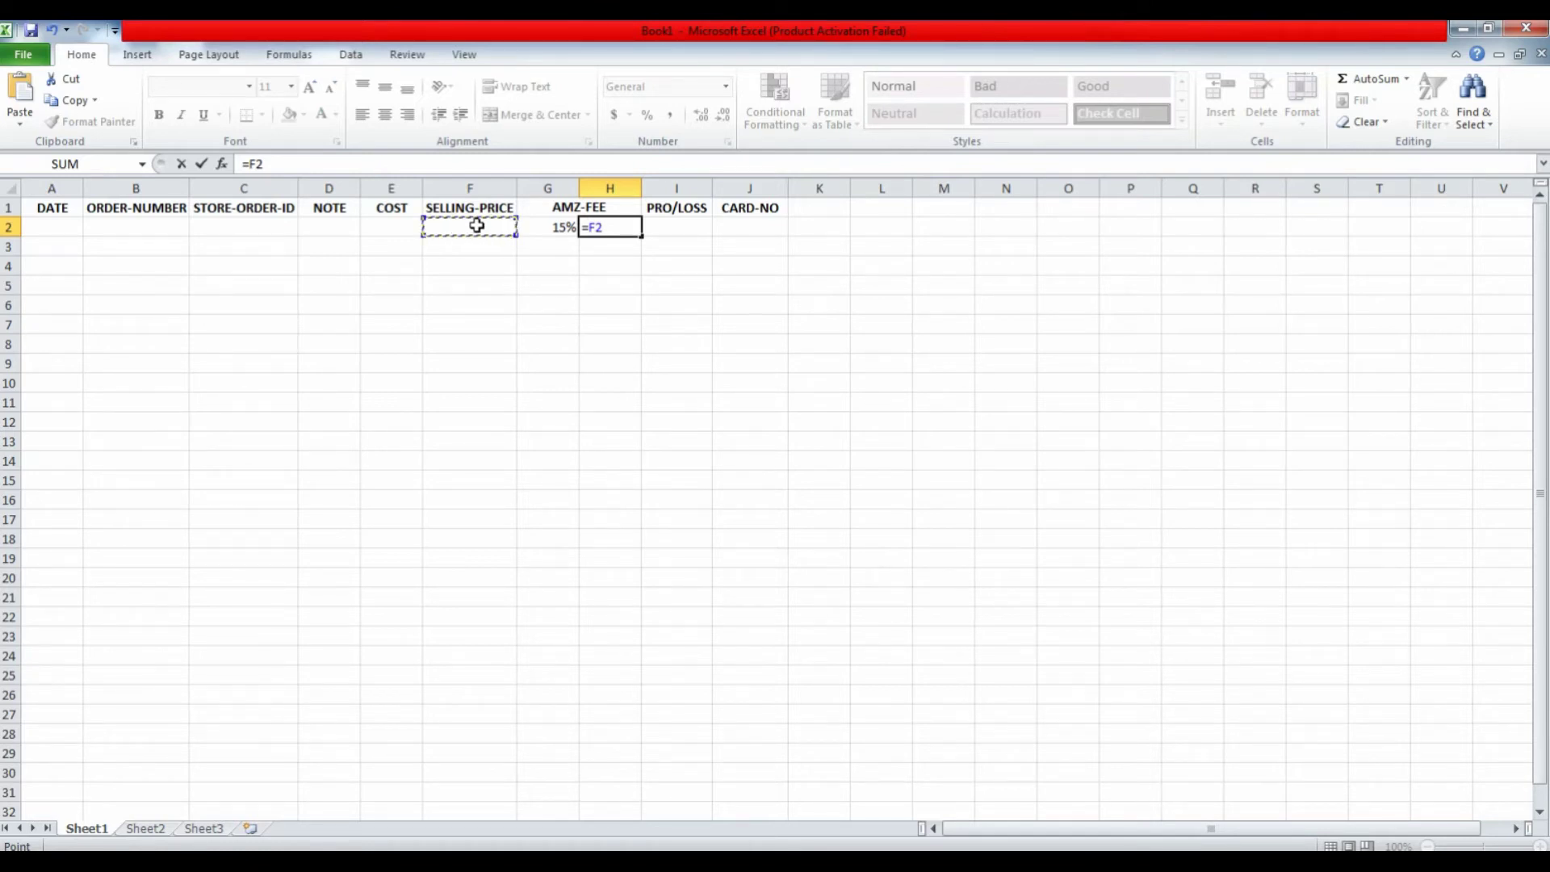
{"action": "type", "text": "*"}
{"action": "left_click", "coordinate": [530, 230]}
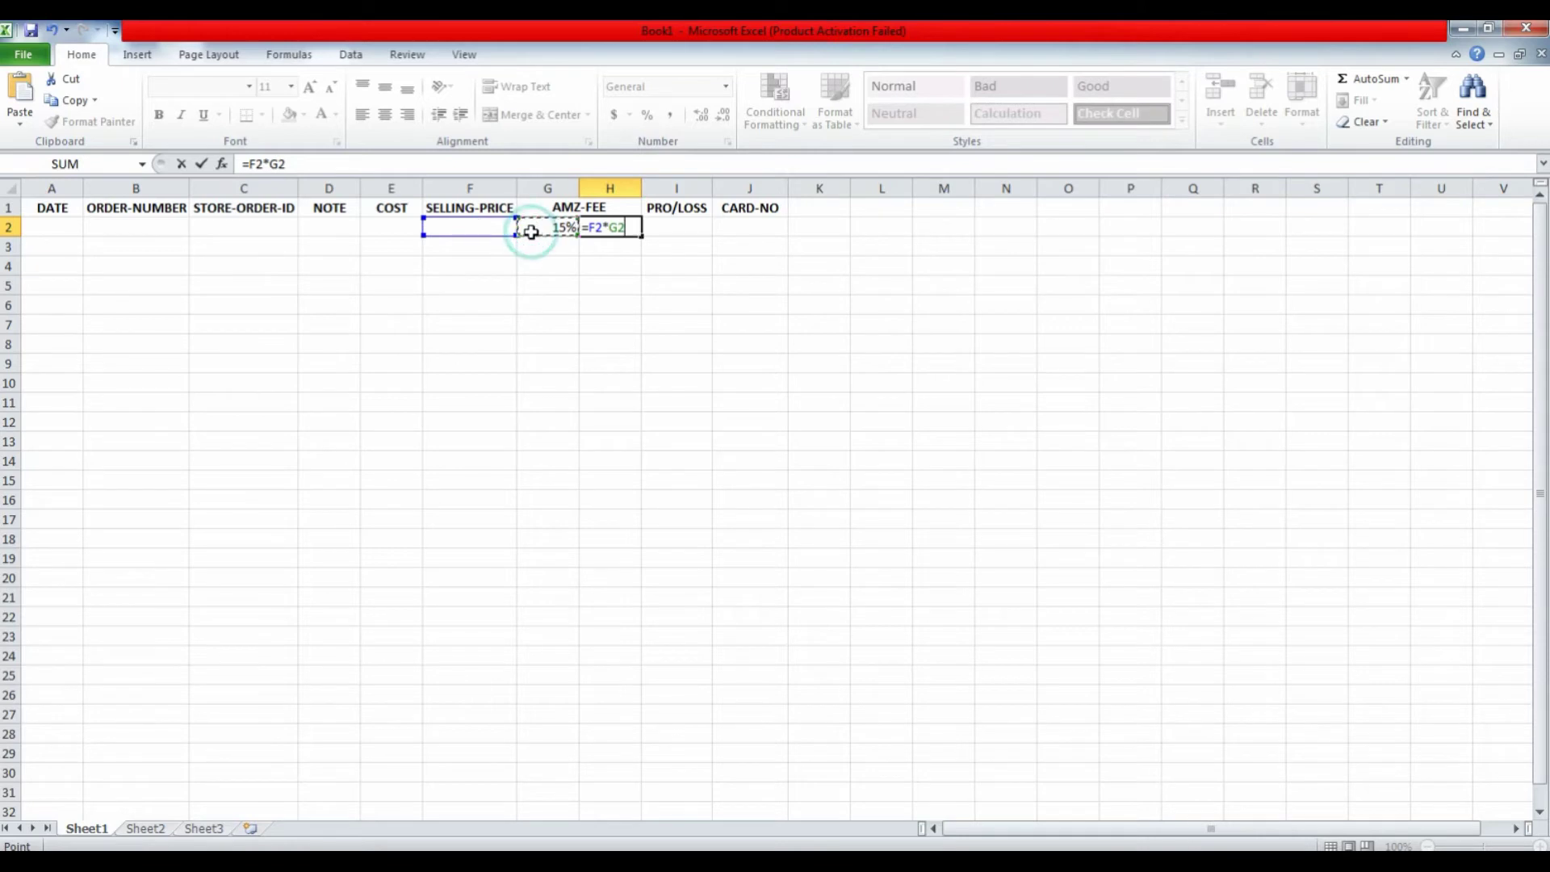
{"action": "key", "text": "Return"}
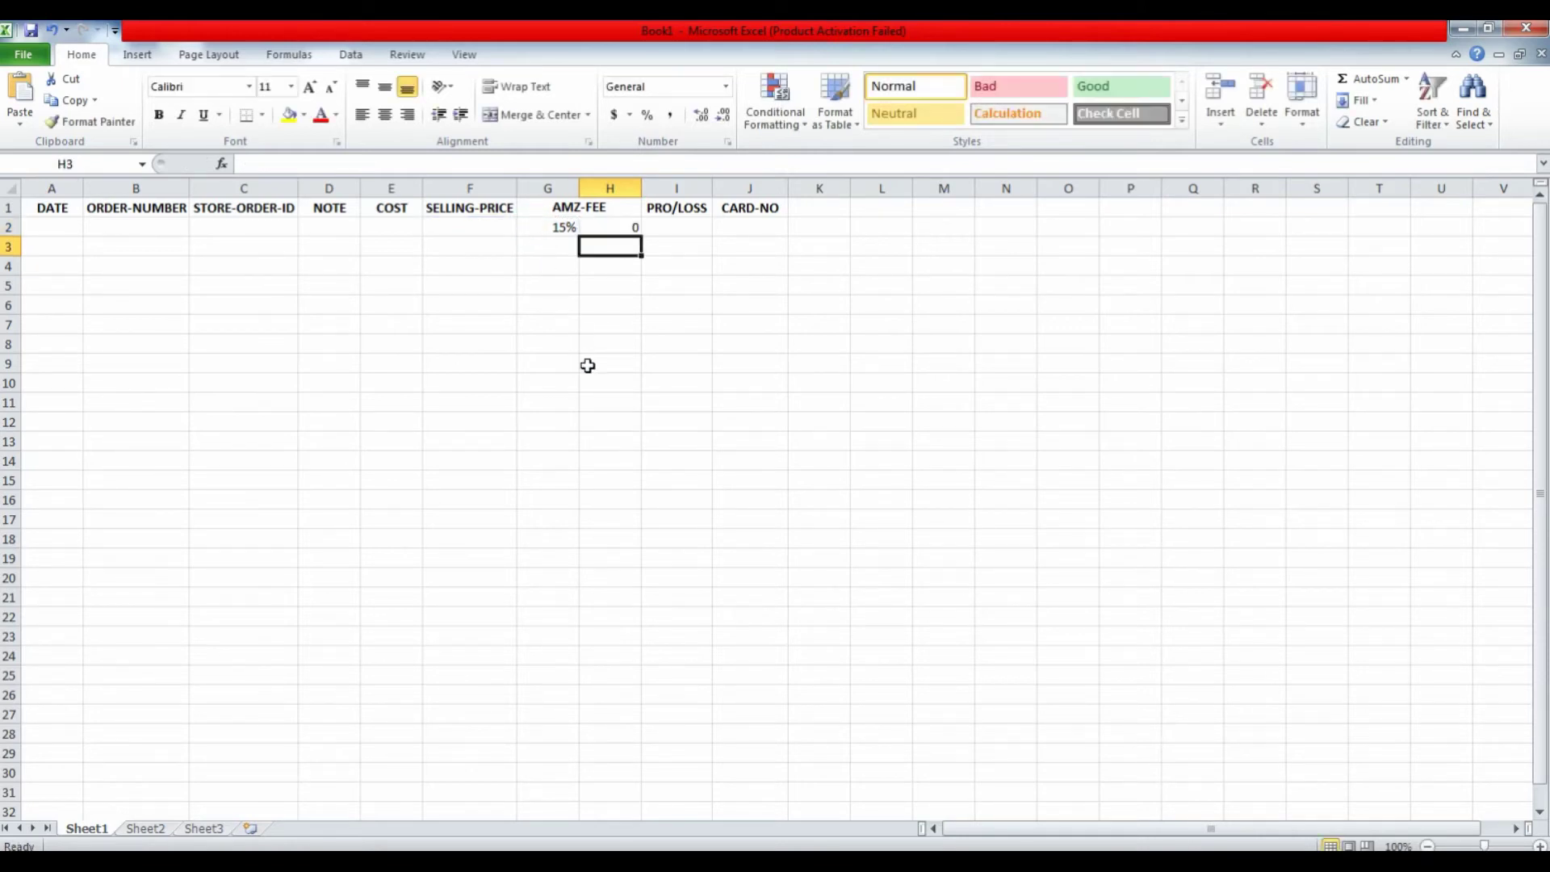
Step: Enter the formula =F2-H2-E2 in I2 under the PRO/LOSS header
{"action": "left_click", "coordinate": [686, 226]}
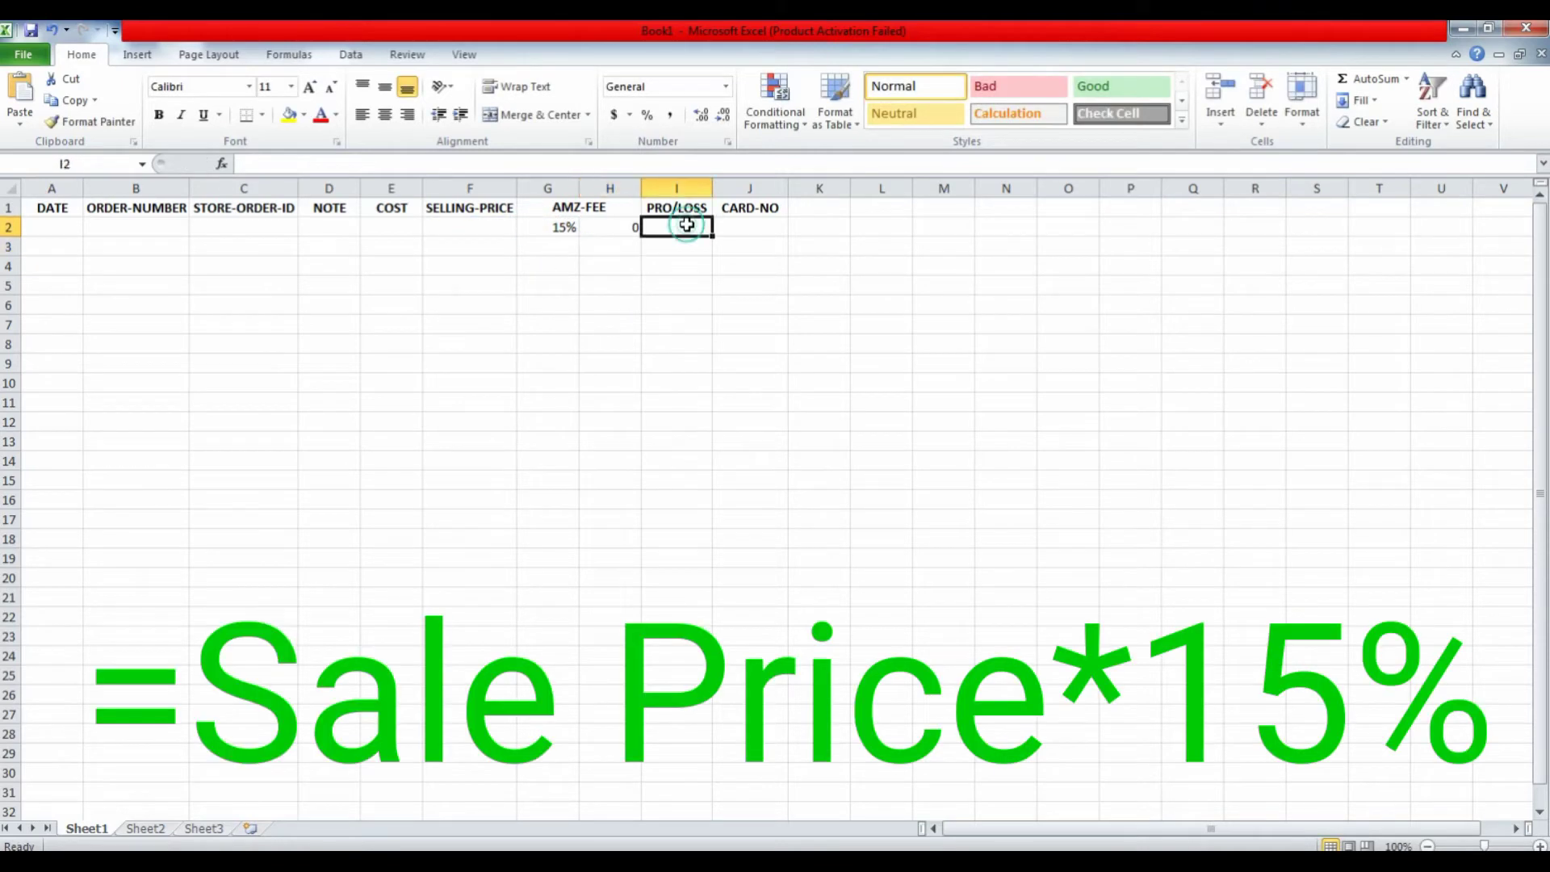
{"action": "type", "text": "="}
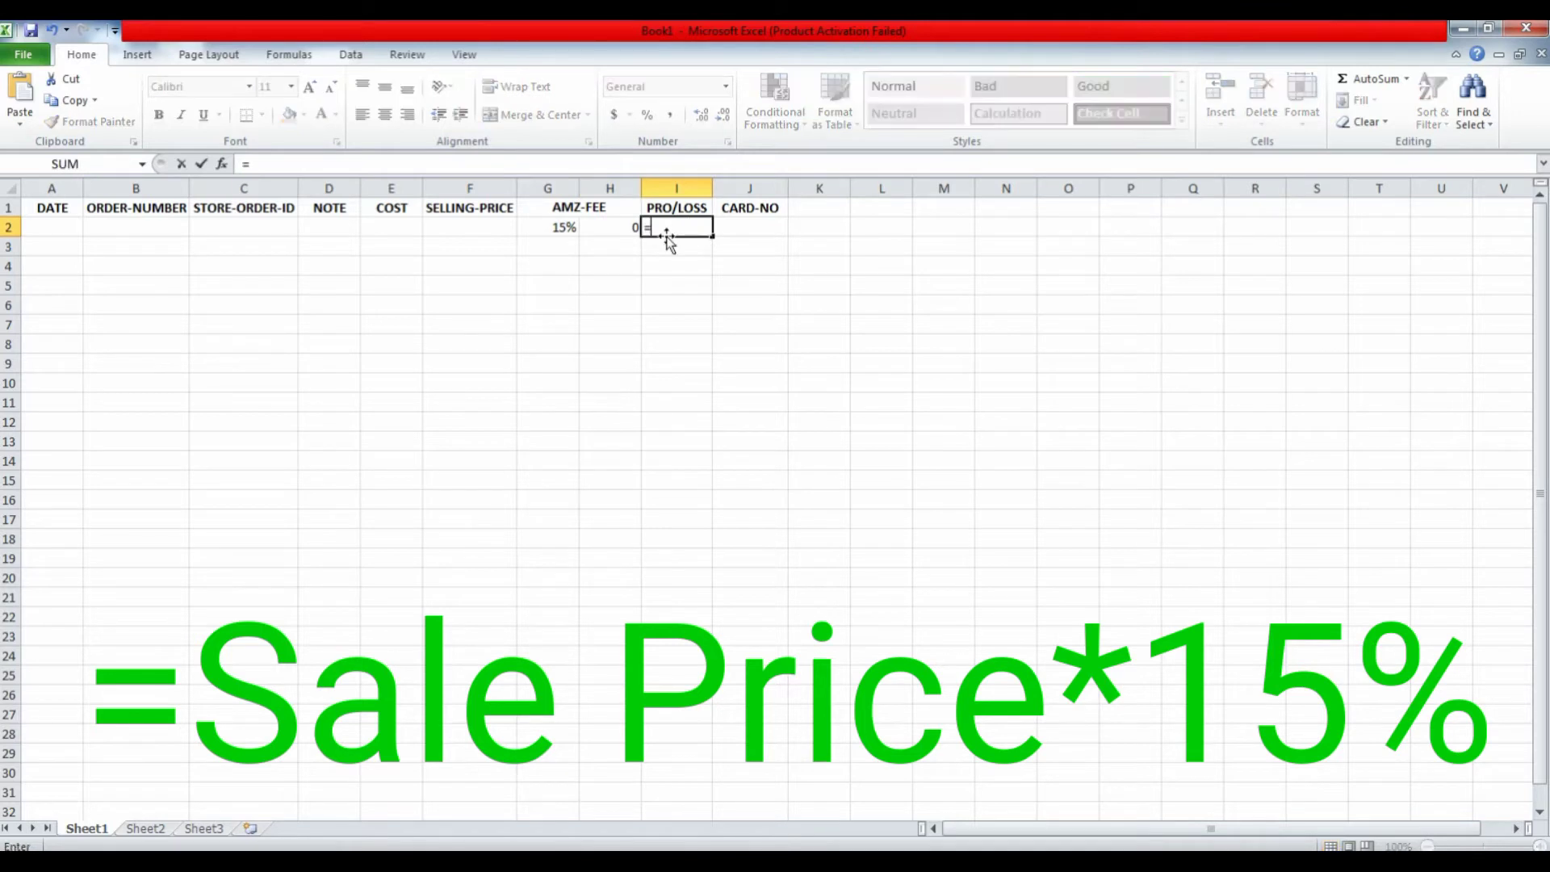
{"action": "left_click", "coordinate": [468, 230]}
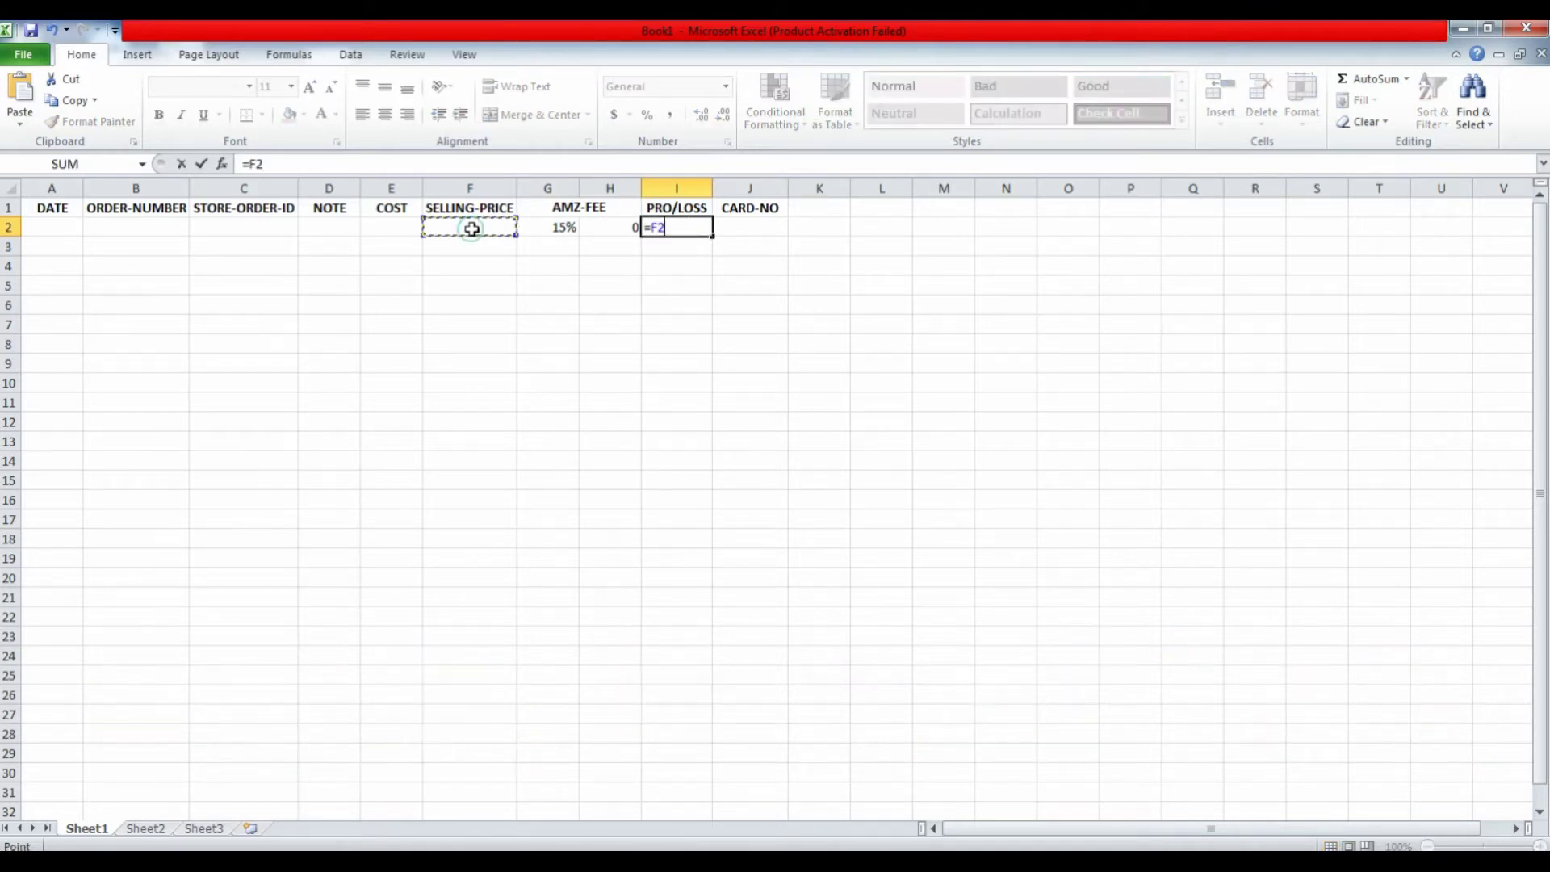
{"action": "type", "text": "-"}
{"action": "left_click", "coordinate": [610, 227]}
{"action": "type", "text": "-"}
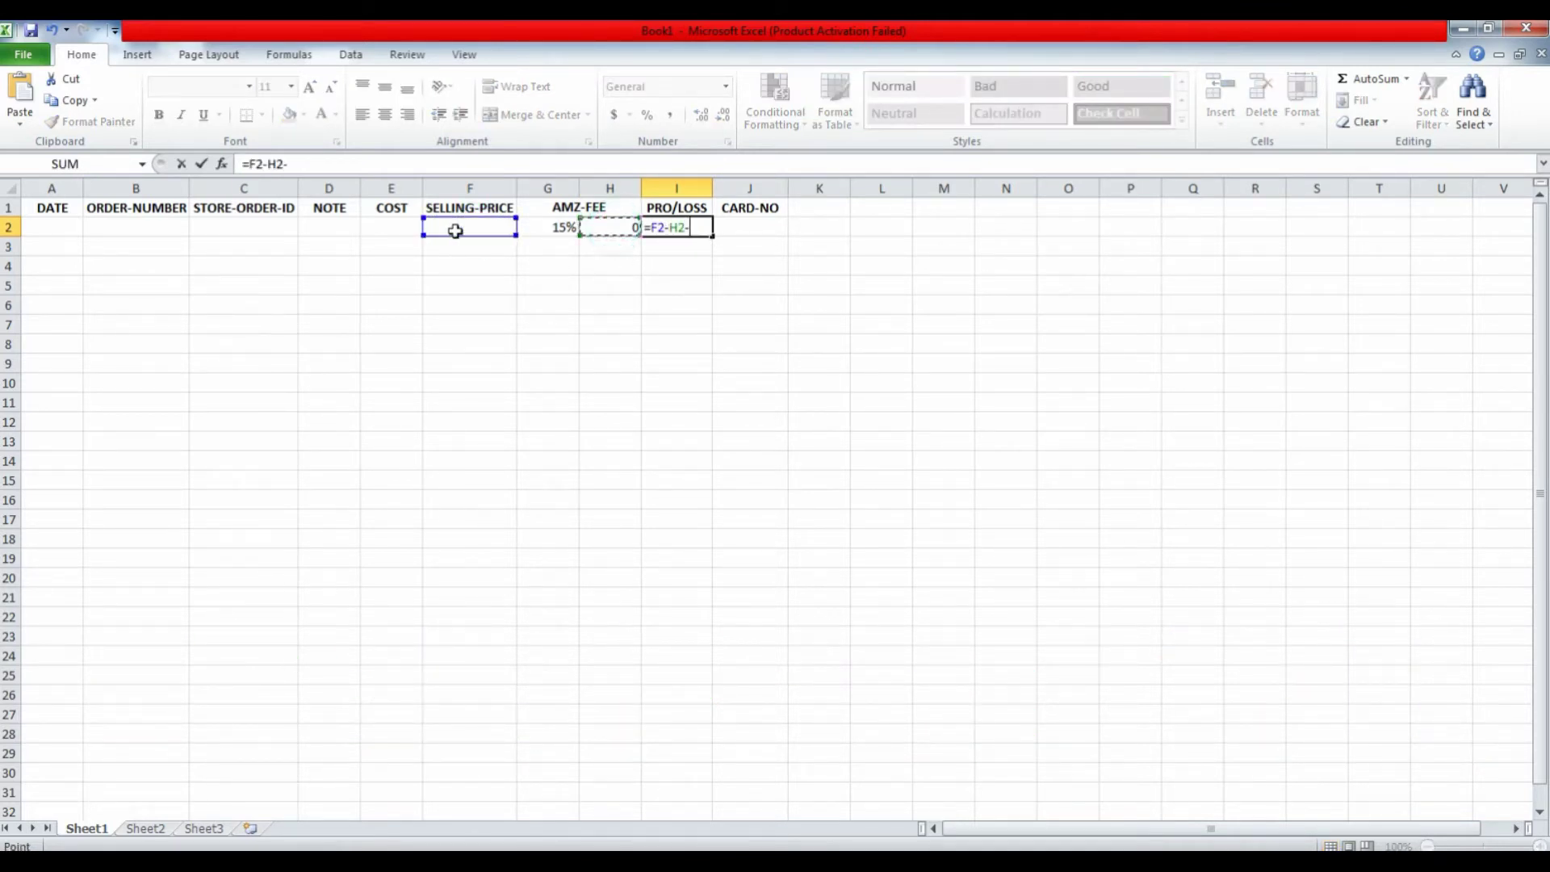
{"action": "left_click", "coordinate": [380, 227]}
{"action": "key", "text": "Return"}
{"action": "left_click", "coordinate": [668, 324]}
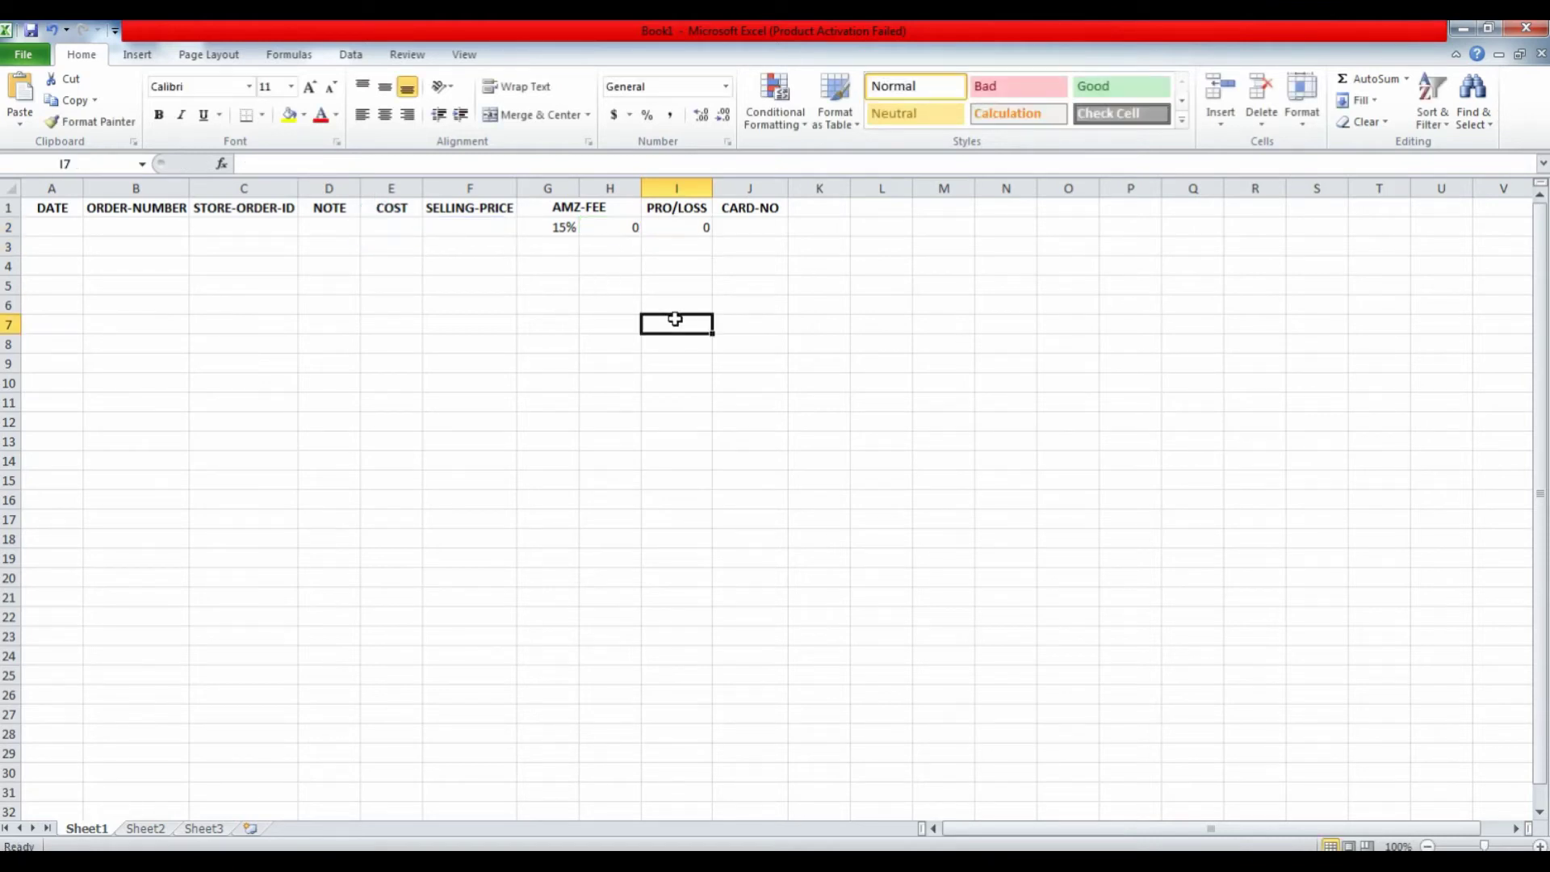
{"action": "left_click", "coordinate": [734, 227]}
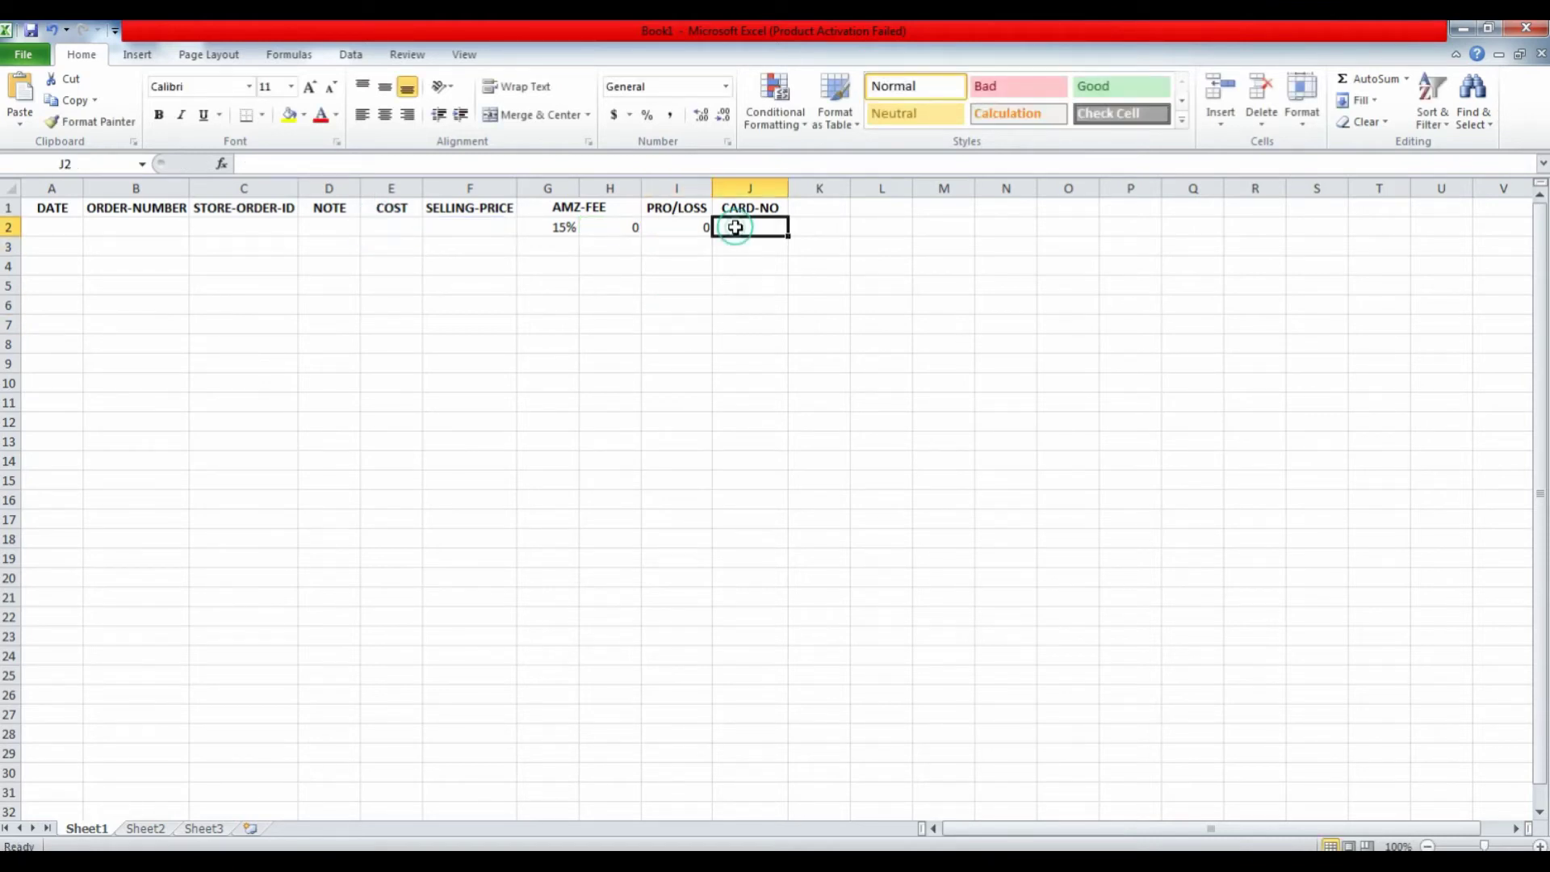
Step: Fill the header cells A1:J1 with standard dark blue and set their font color to white
{"action": "left_click", "coordinate": [59, 206]}
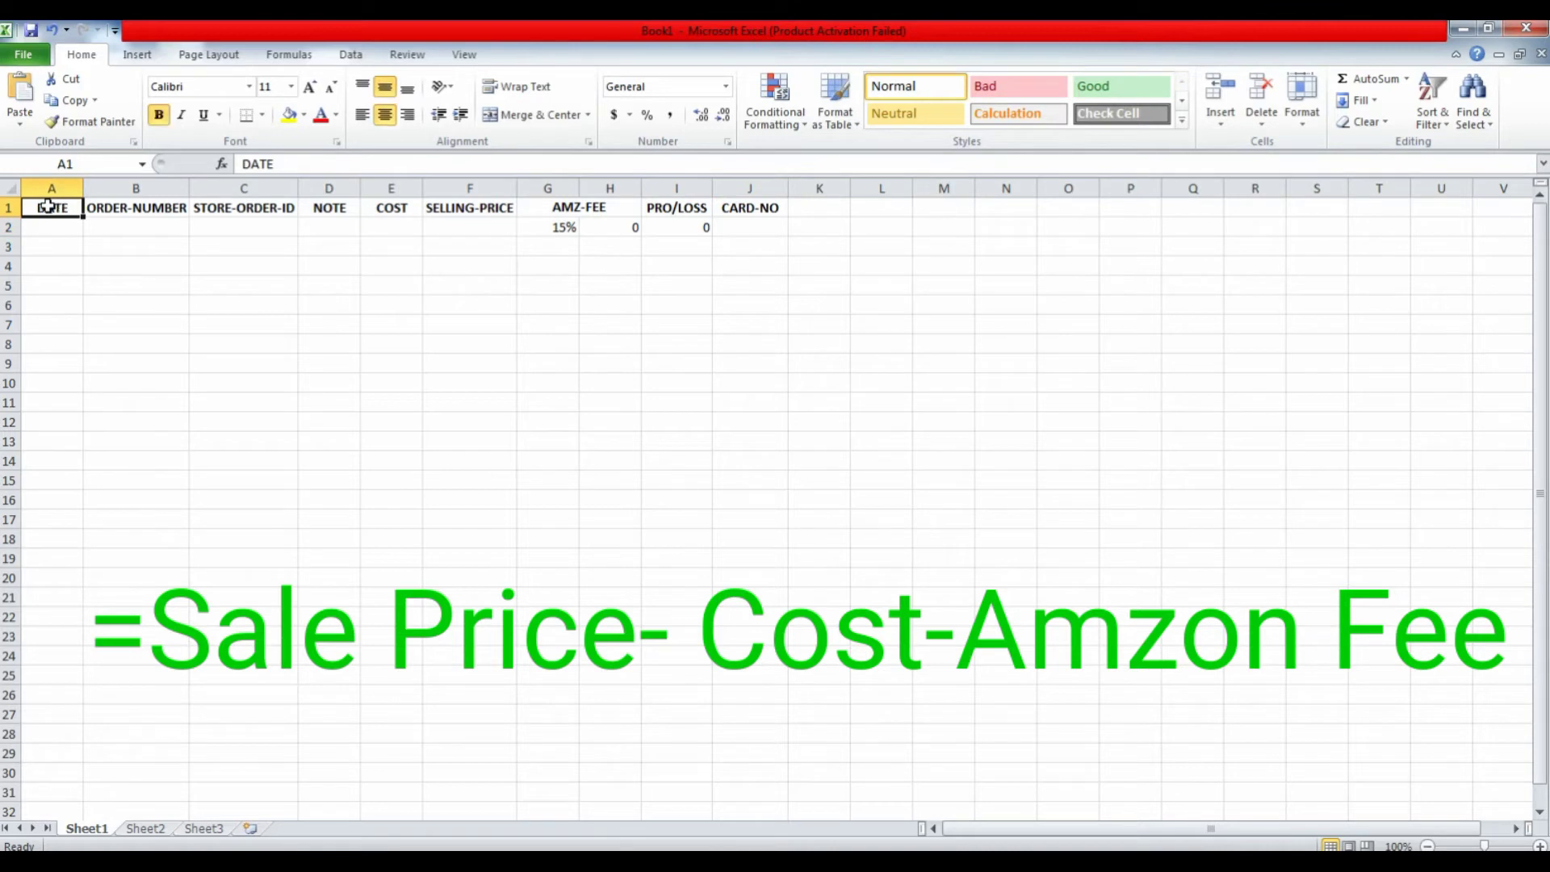
{"action": "left_click_drag", "start_coordinate": [59, 207], "coordinate": [756, 212]}
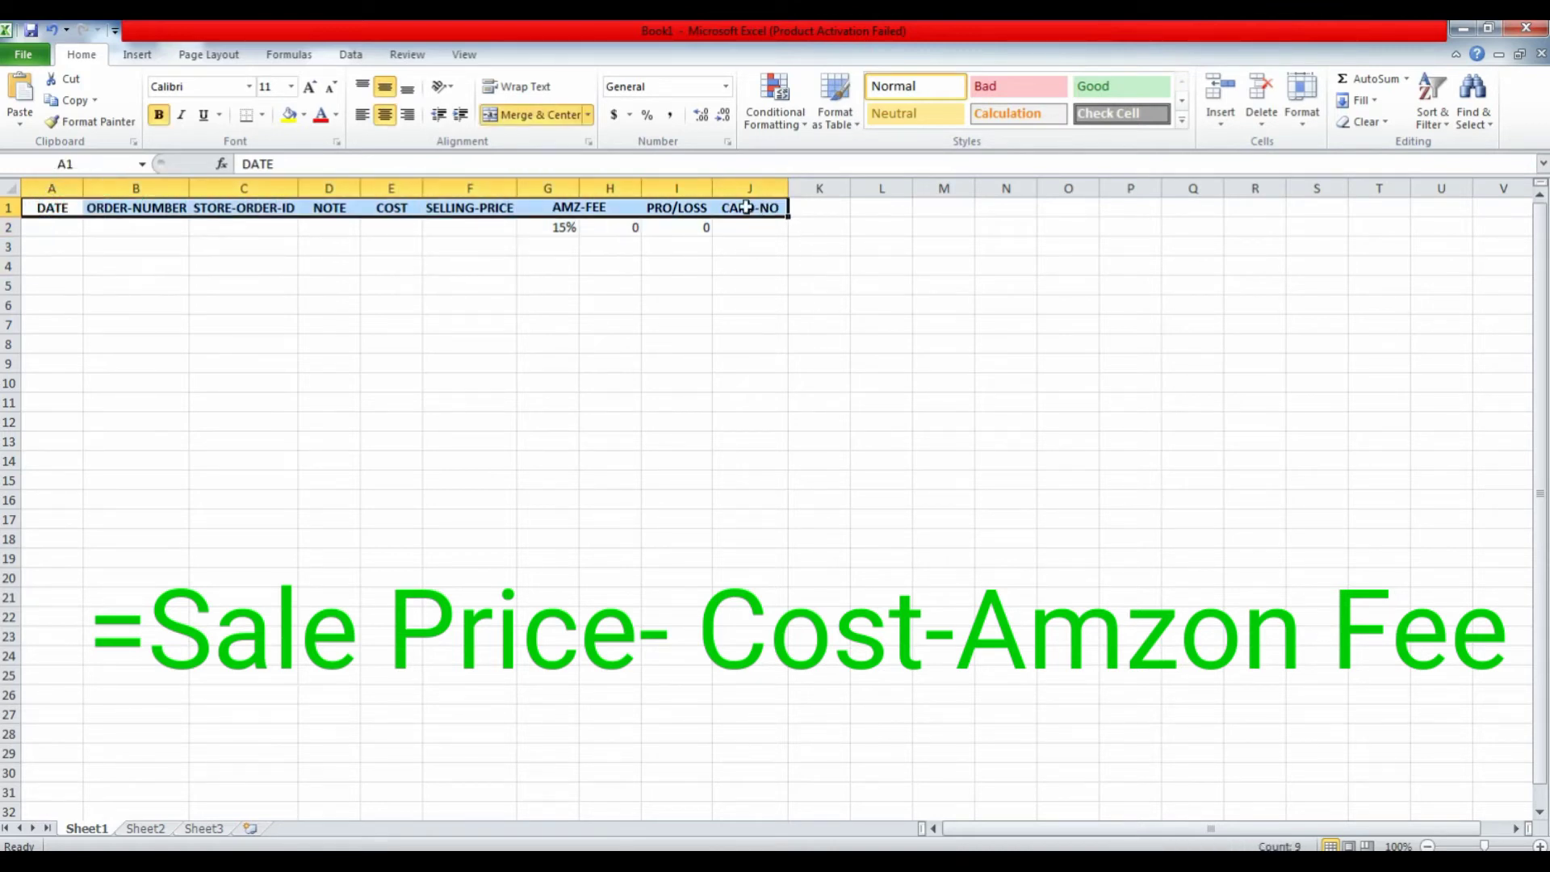
{"action": "left_click", "coordinate": [304, 114]}
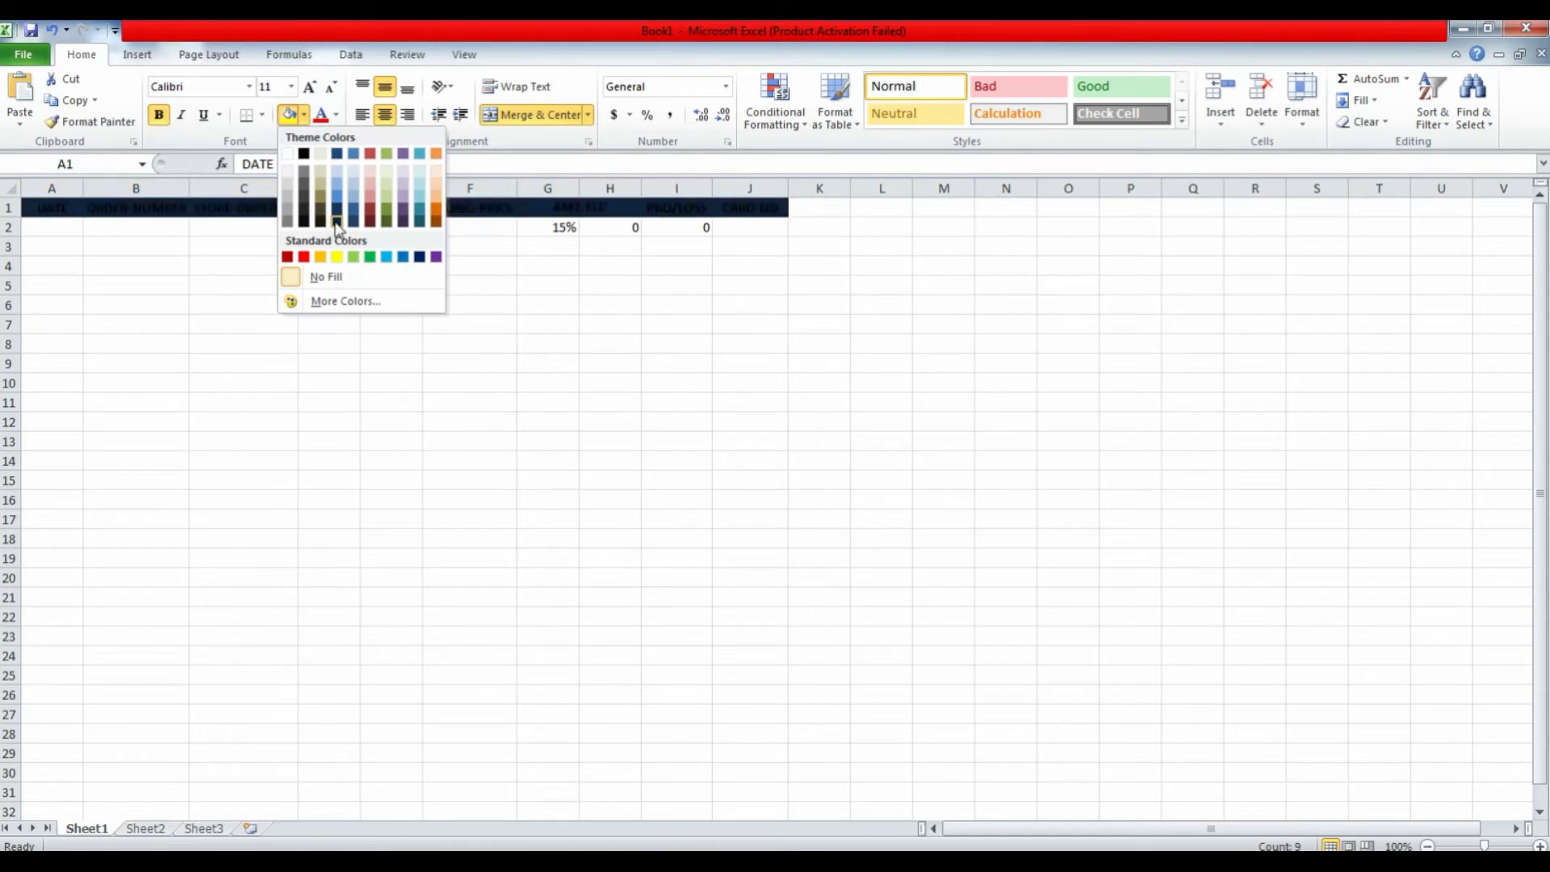
{"action": "left_click", "coordinate": [419, 257]}
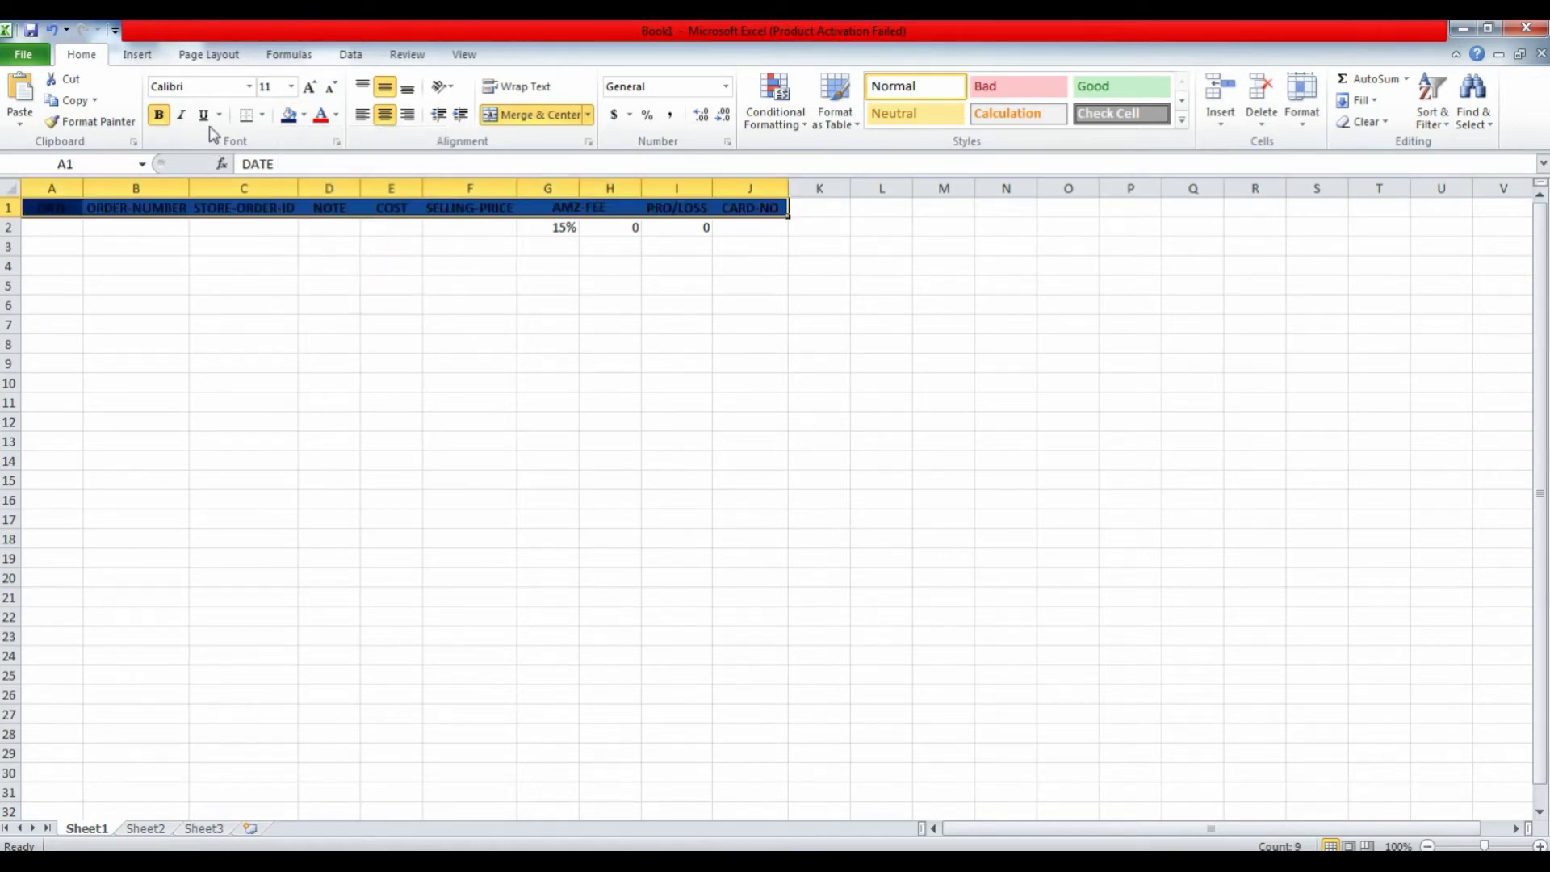
{"action": "left_click", "coordinate": [336, 116]}
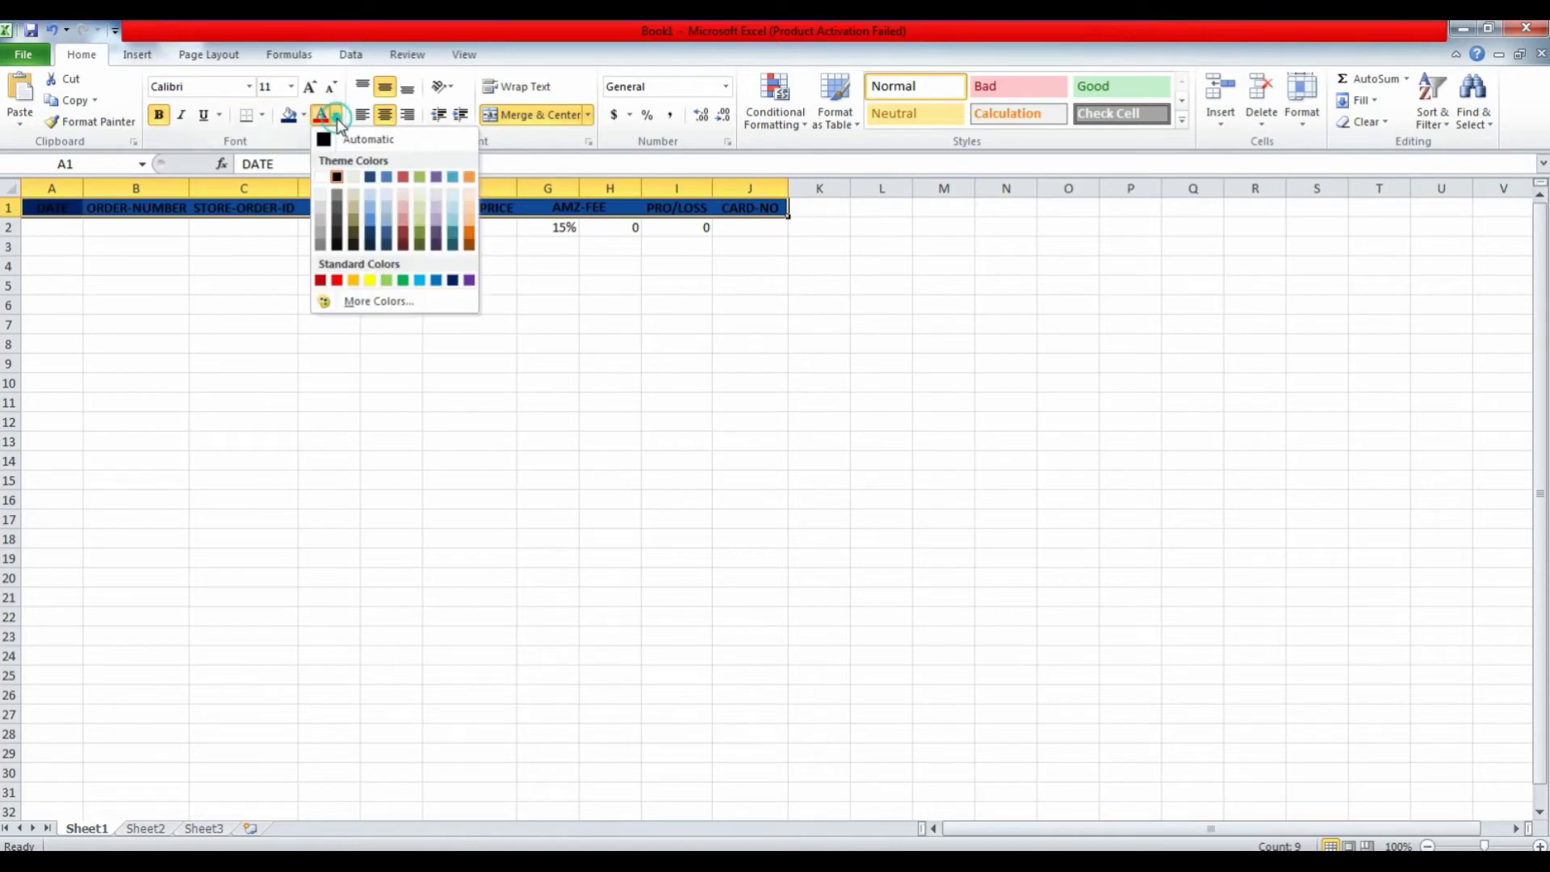
{"action": "left_click", "coordinate": [321, 178]}
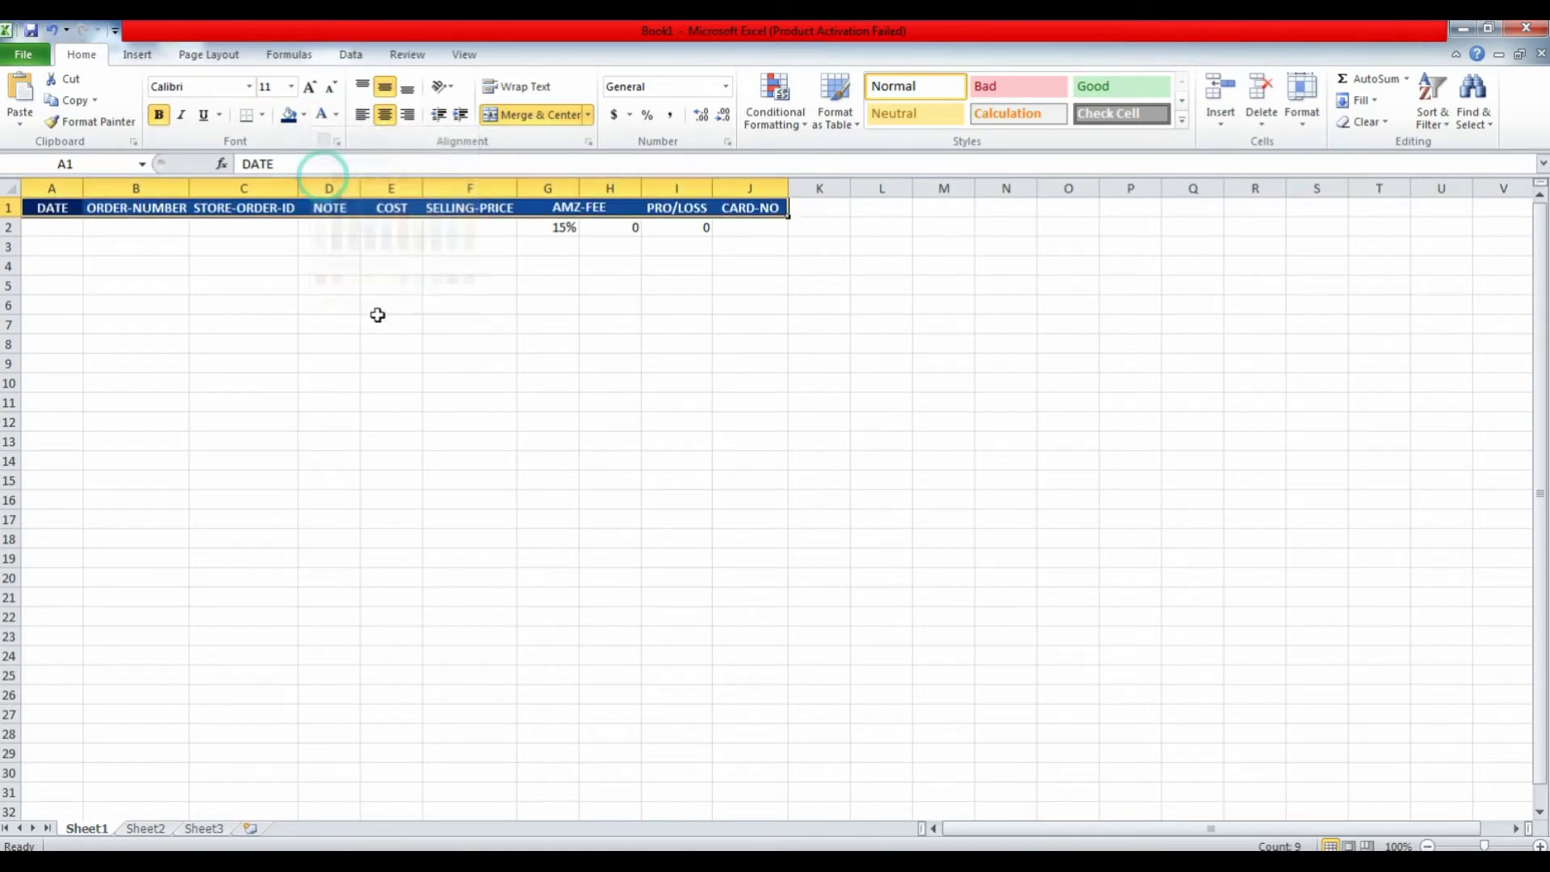
Step: Change the font of the headers in A1:J1 to Comic Sans MS
{"action": "left_click", "coordinate": [249, 86]}
{"action": "scroll", "coordinate": [314, 452], "scroll_direction": "down", "scroll_amount": 7}
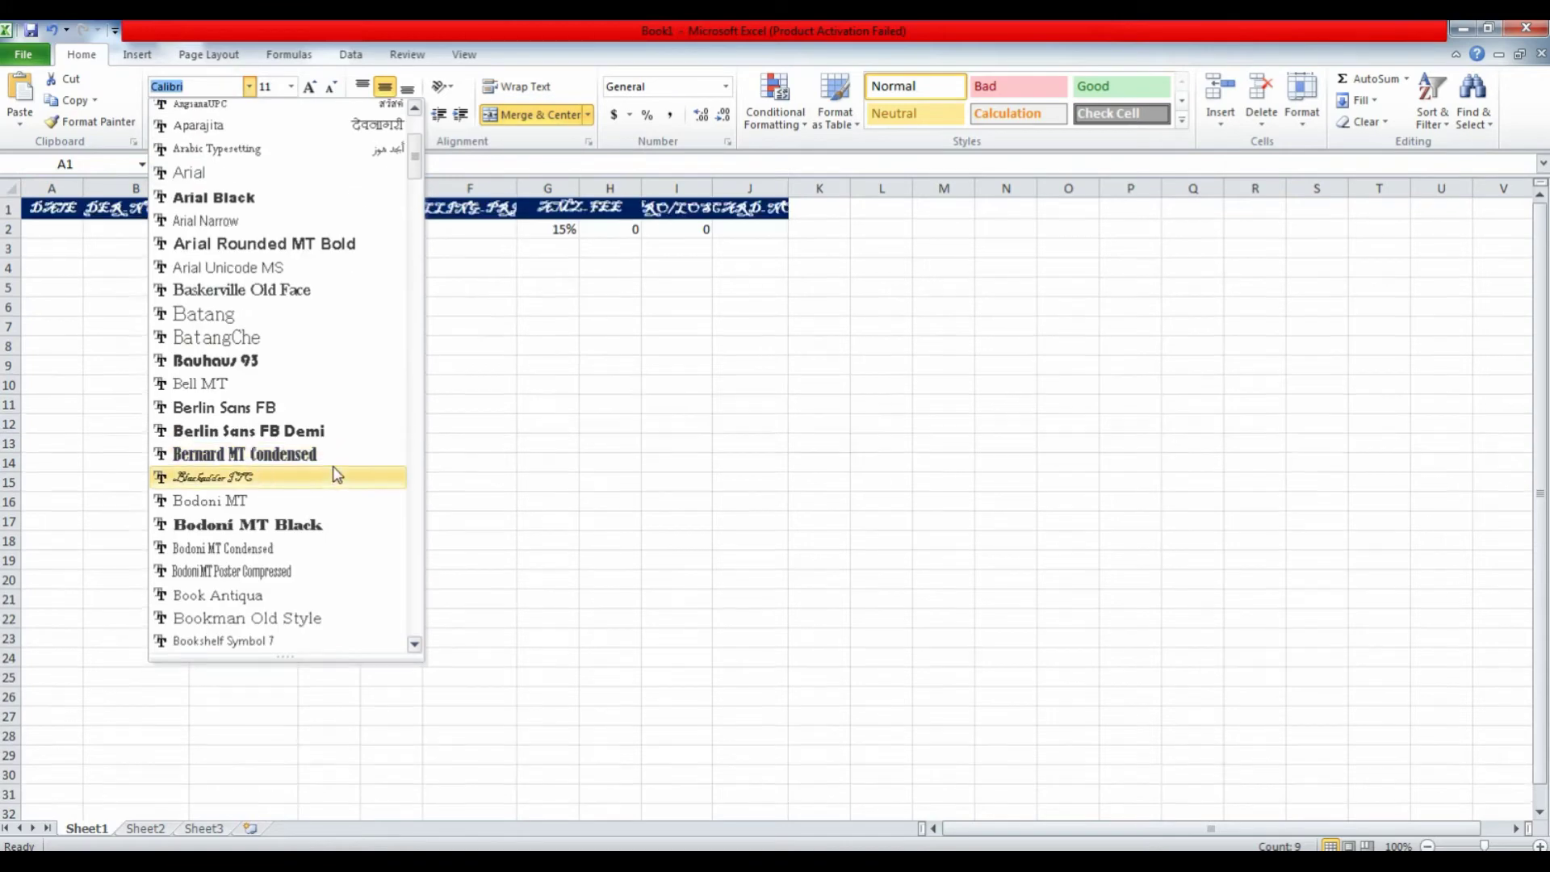
{"action": "scroll", "coordinate": [307, 549], "scroll_direction": "down", "scroll_amount": 2}
{"action": "scroll", "coordinate": [301, 517], "scroll_direction": "down", "scroll_amount": 4}
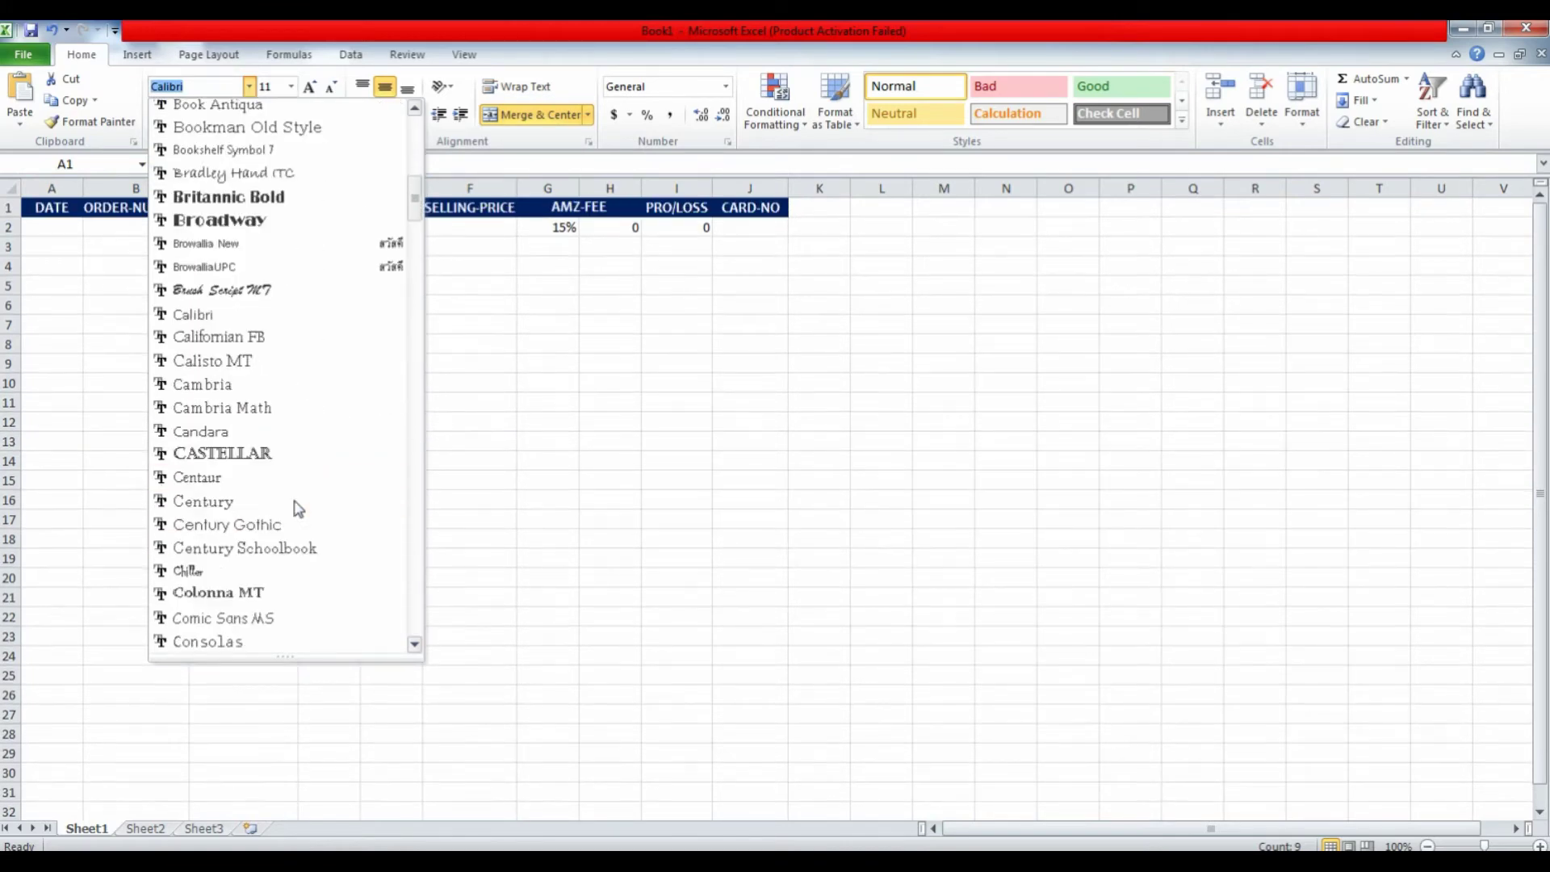
{"action": "left_click", "coordinate": [287, 483]}
{"action": "left_click", "coordinate": [517, 412]}
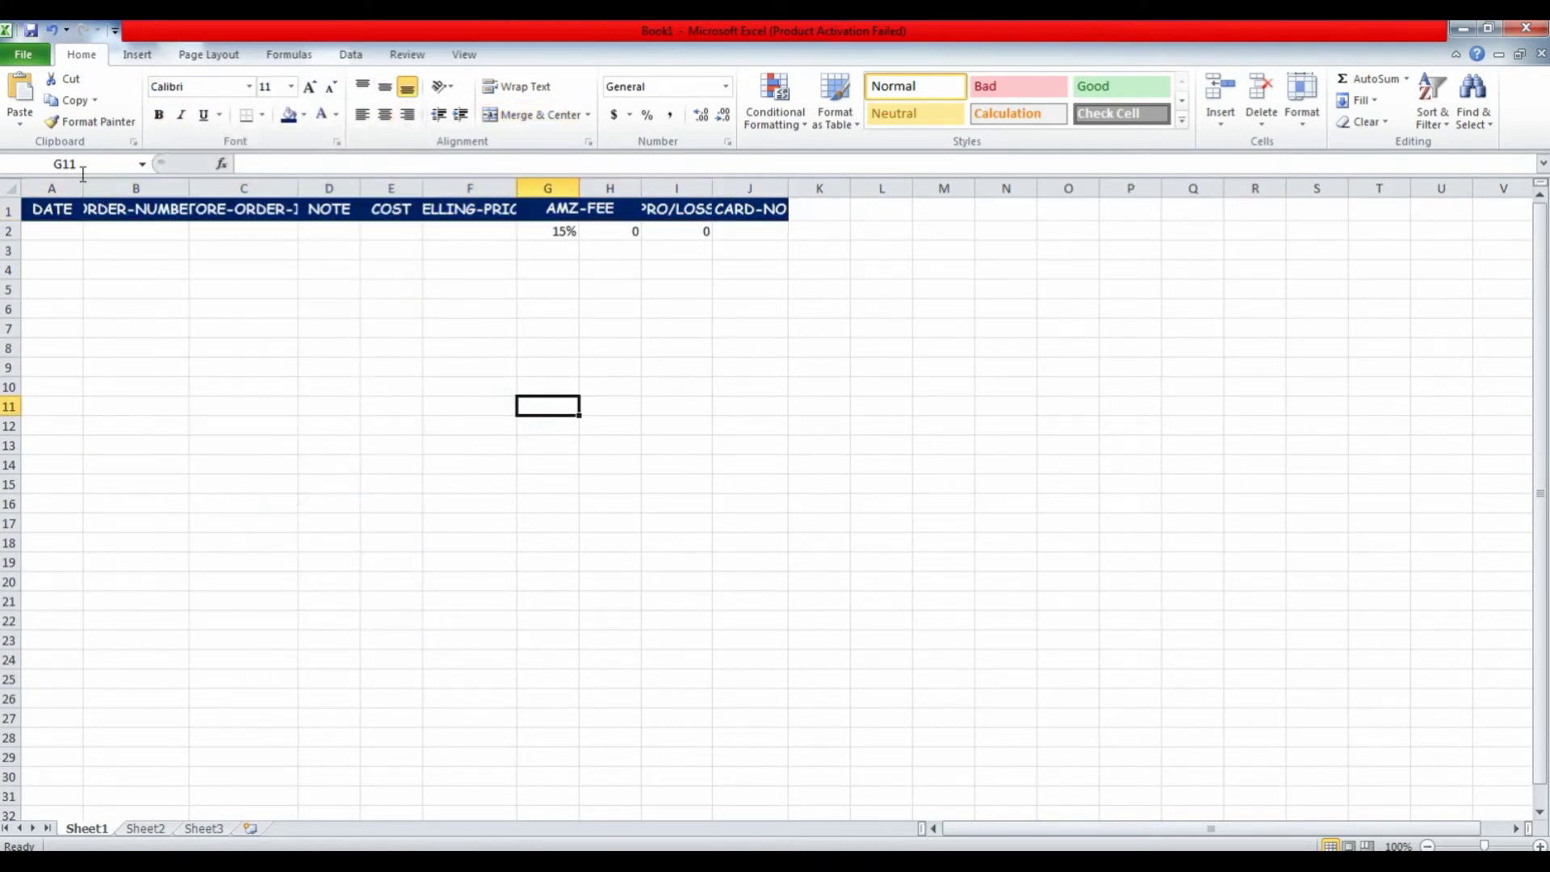
Step: Auto-fit the widths of the DATE, ORDER-NUMBER and STORE-ORDER-ID columns to their headers
{"action": "double_click", "coordinate": [83, 188]}
{"action": "double_click", "coordinate": [176, 188]}
{"action": "left_click", "coordinate": [277, 288]}
{"action": "double_click", "coordinate": [311, 188]}
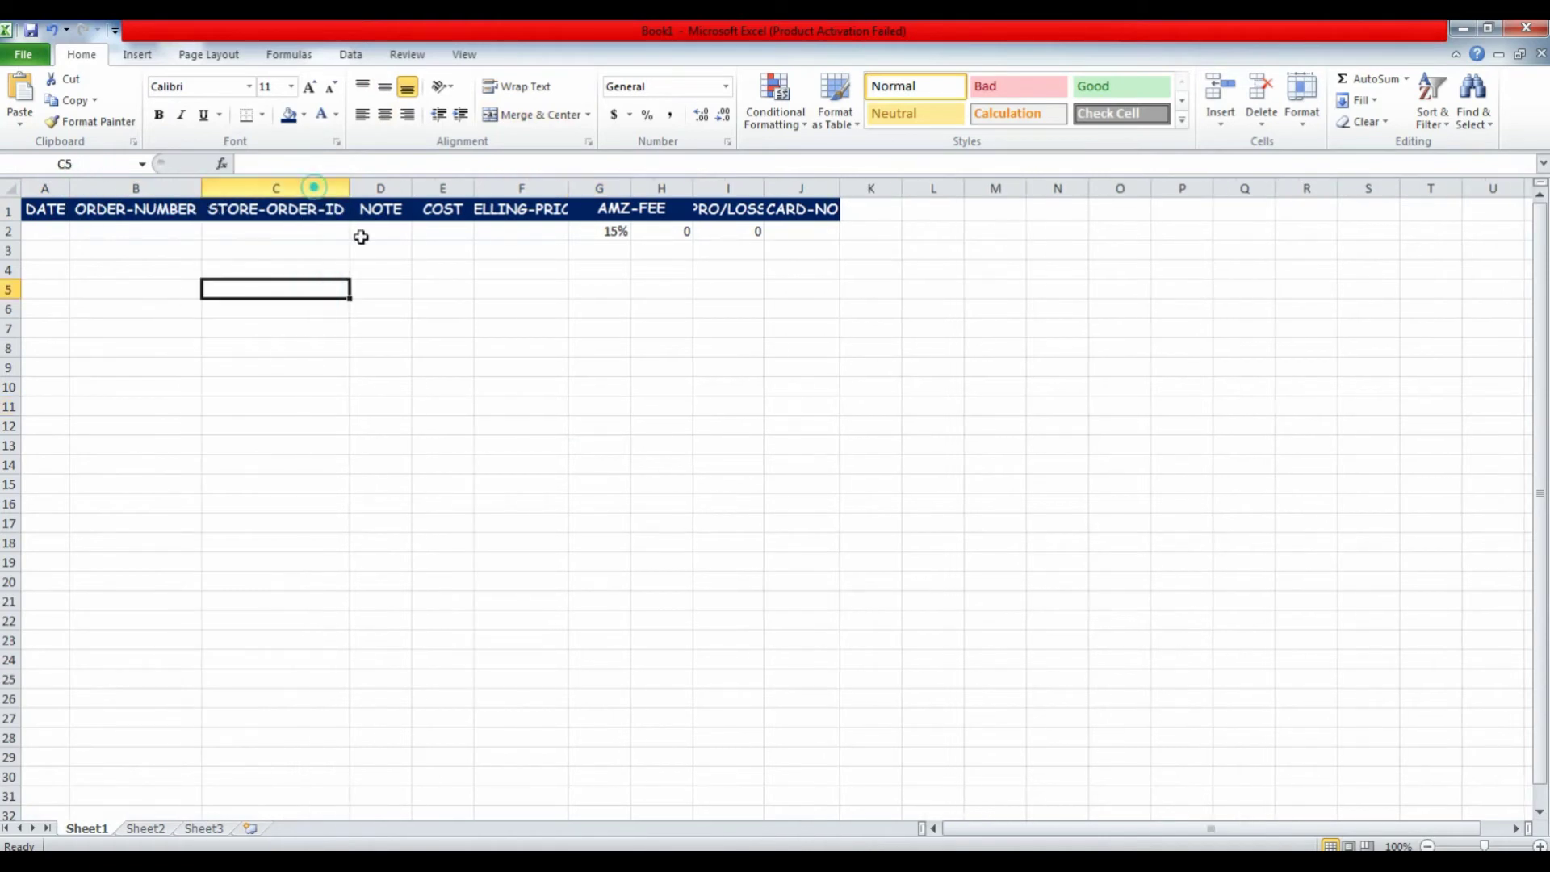
{"action": "left_click", "coordinate": [380, 308]}
Step: Widen the SELLING-PRICE, COST and NOTE columns well beyond their headers
{"action": "left_click", "coordinate": [570, 188]}
{"action": "left_click", "coordinate": [635, 323]}
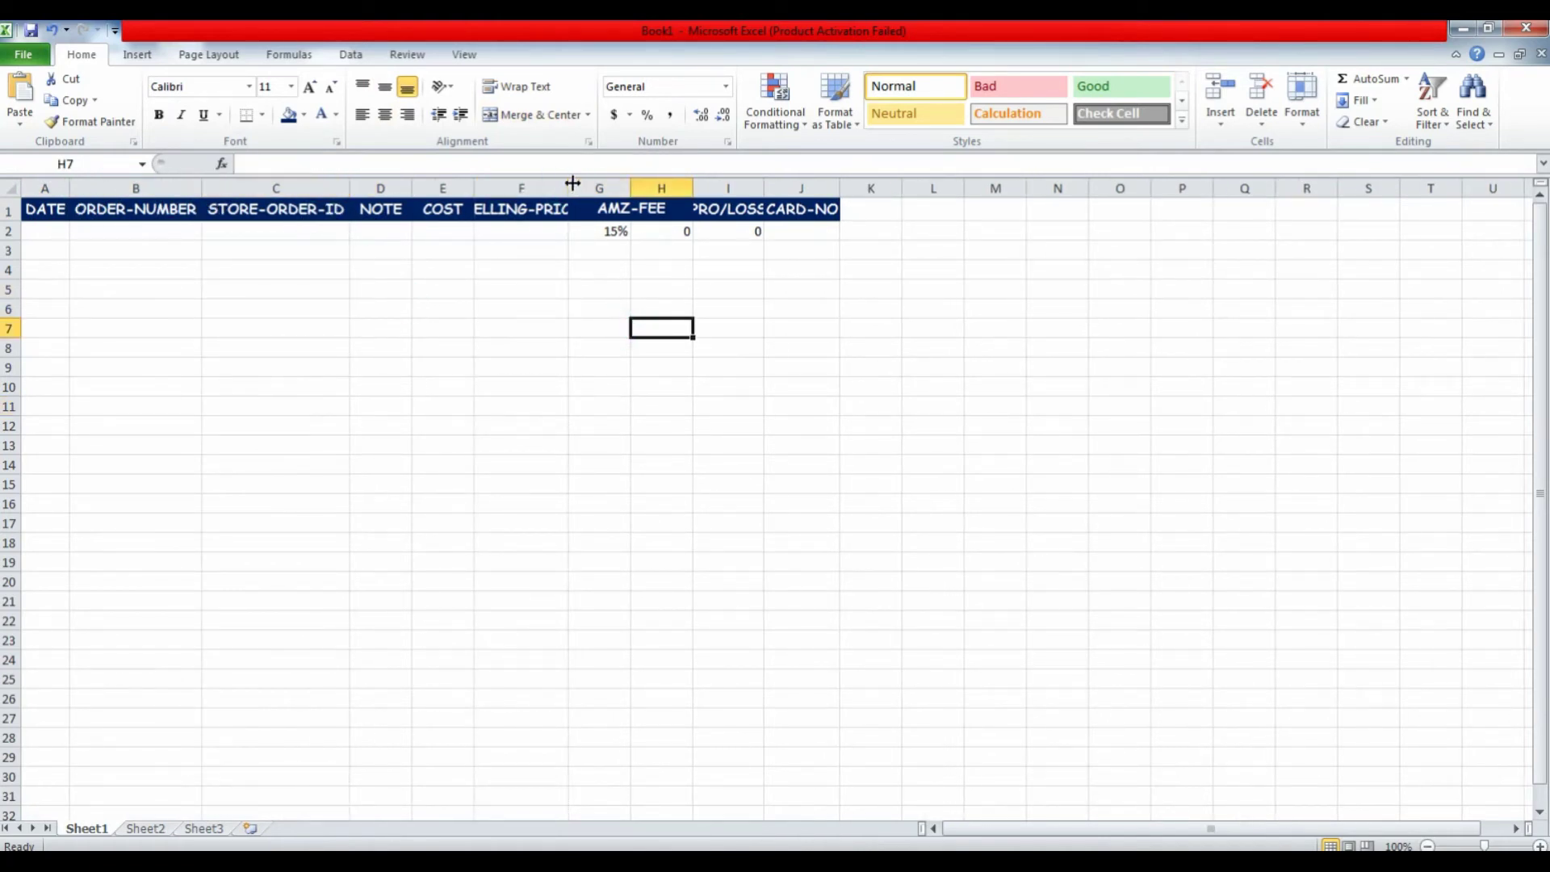
{"action": "double_click", "coordinate": [569, 188]}
{"action": "left_click", "coordinate": [627, 331]}
{"action": "left_click", "coordinate": [466, 186]}
{"action": "left_click_drag", "start_coordinate": [473, 188], "coordinate": [598, 188]}
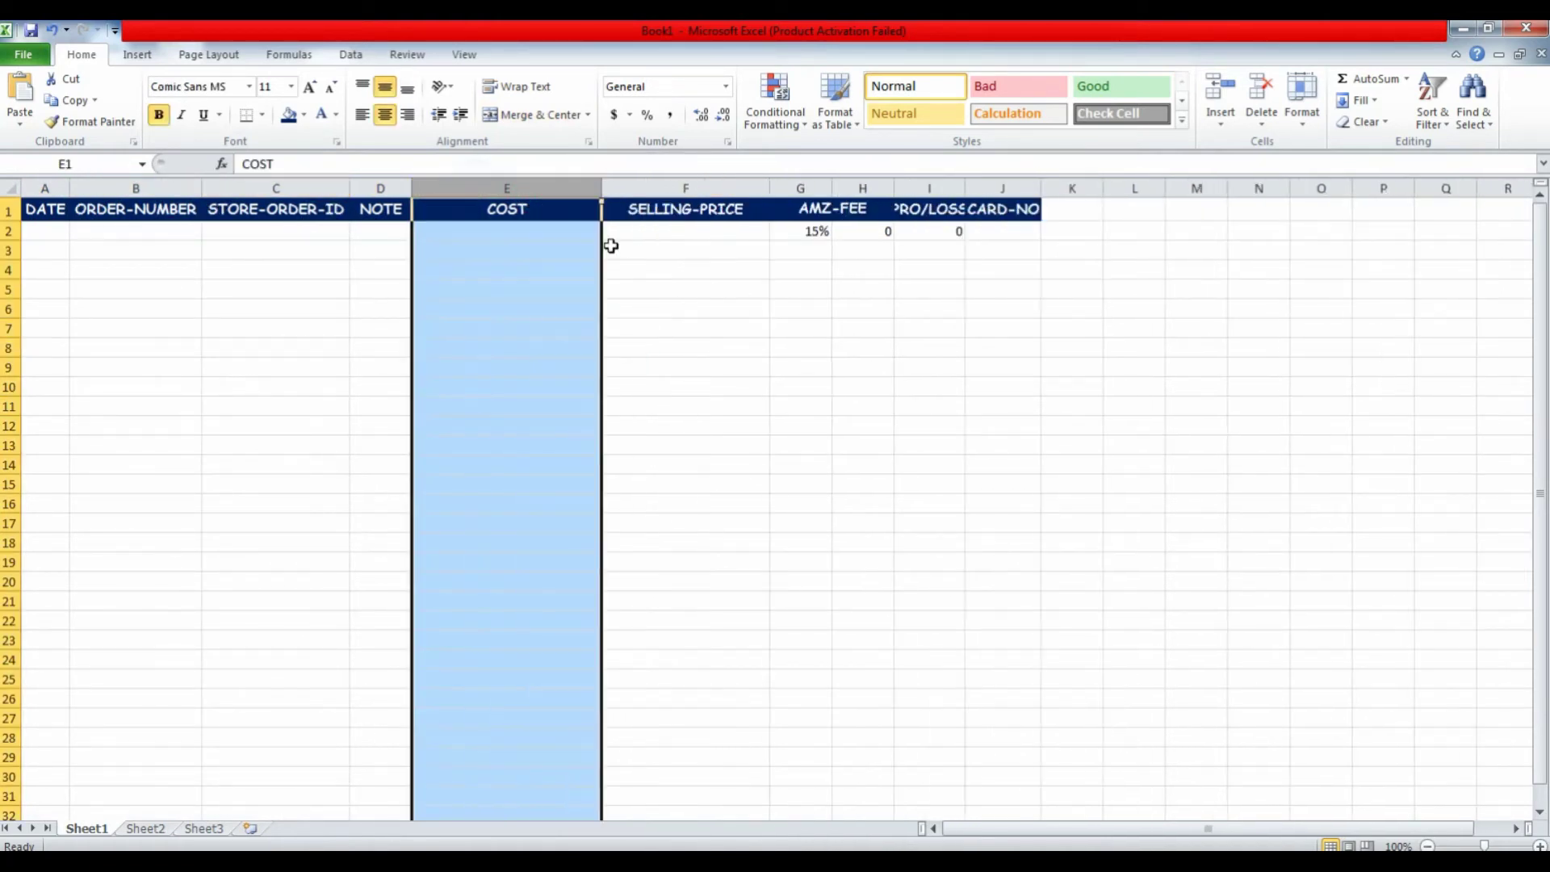
{"action": "left_click", "coordinate": [743, 310]}
{"action": "left_click_drag", "start_coordinate": [410, 188], "coordinate": [558, 188]}
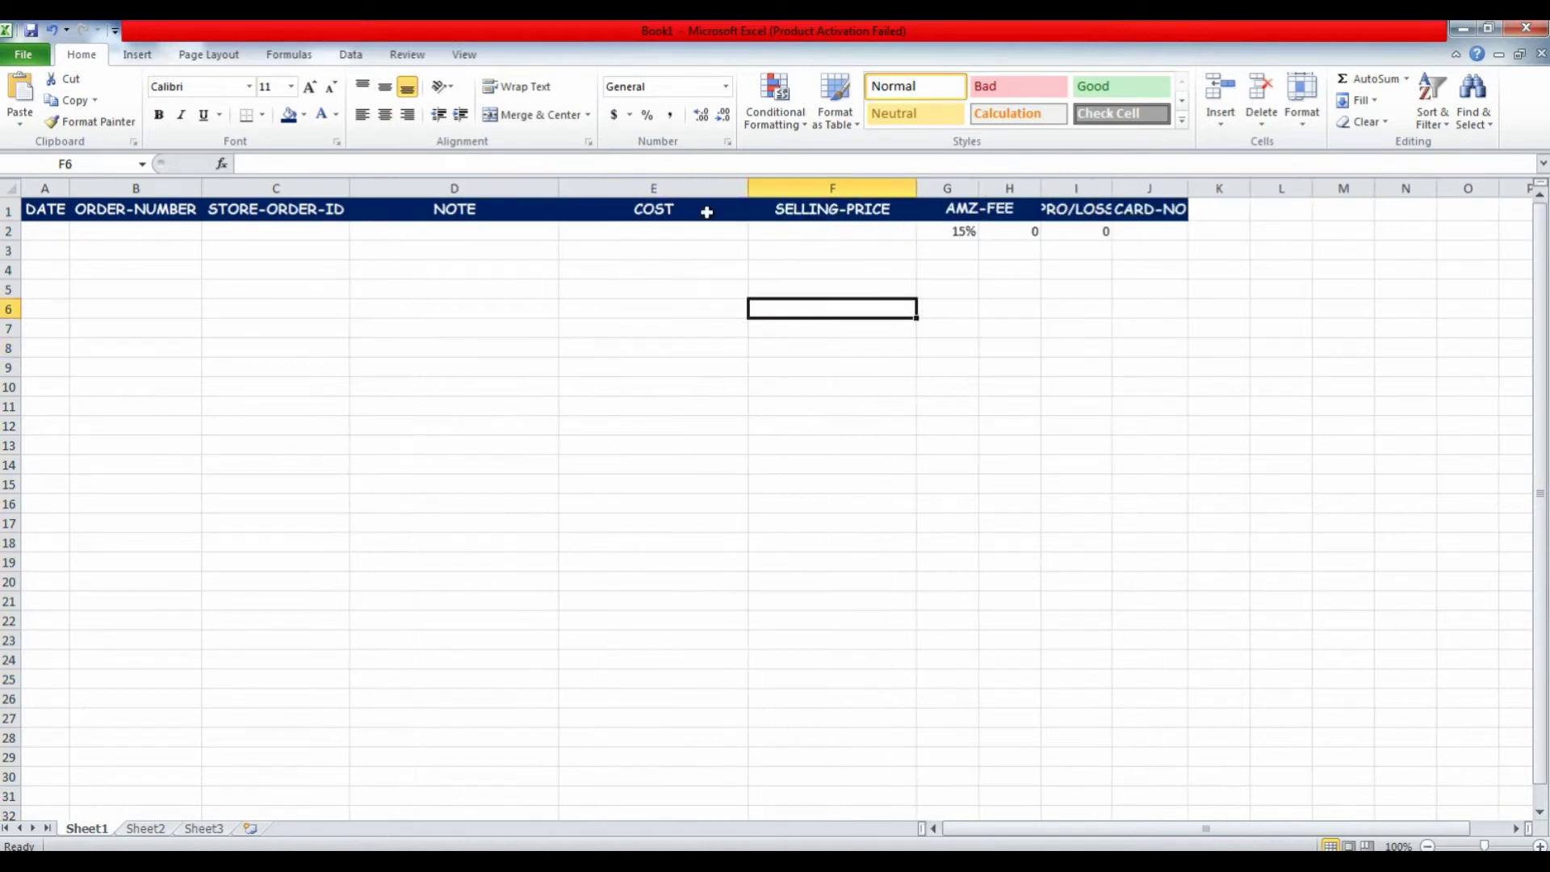
Step: Narrow the COST column moderately, tighten the SELLING-PRICE column to its header, and widen the PRO/LOSS column
{"action": "left_click_drag", "start_coordinate": [751, 188], "coordinate": [688, 188]}
{"action": "left_click", "coordinate": [812, 315]}
{"action": "left_click_drag", "start_coordinate": [856, 191], "coordinate": [784, 188]}
{"action": "left_click", "coordinate": [864, 348]}
{"action": "left_click_drag", "start_coordinate": [979, 188], "coordinate": [1014, 188]}
{"action": "left_click", "coordinate": [969, 328]}
{"action": "left_click", "coordinate": [993, 231]}
{"action": "left_click_drag", "start_coordinate": [784, 188], "coordinate": [805, 188]}
{"action": "left_click", "coordinate": [766, 237]}
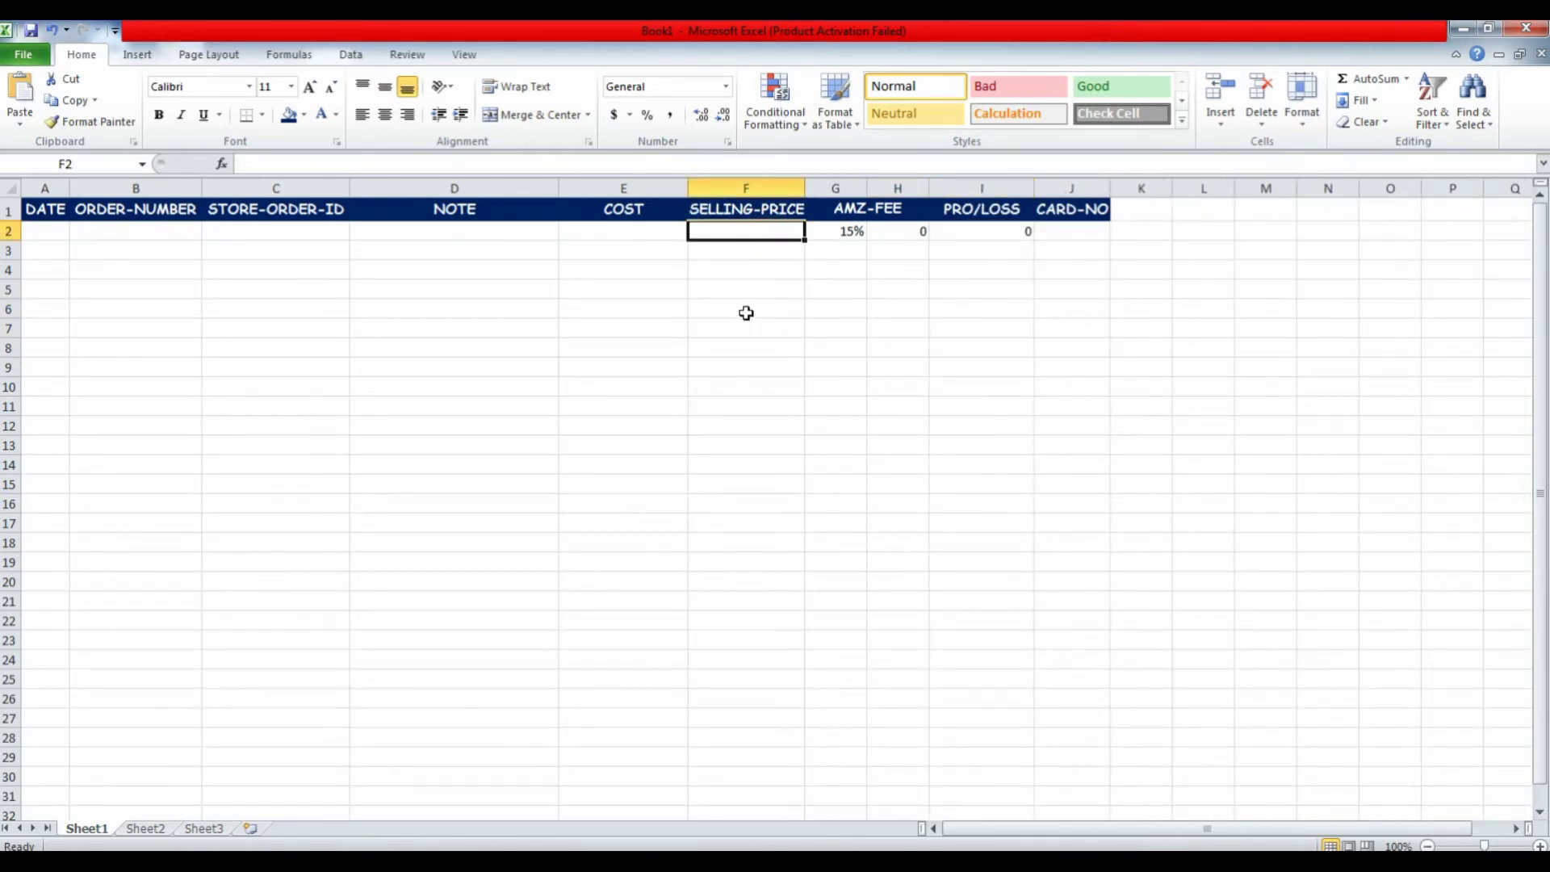
Step: Test the formulas with a cost of 10 in E2 and a selling price of 20 in F2, checking the profit and fee cells
{"action": "left_click", "coordinate": [603, 231]}
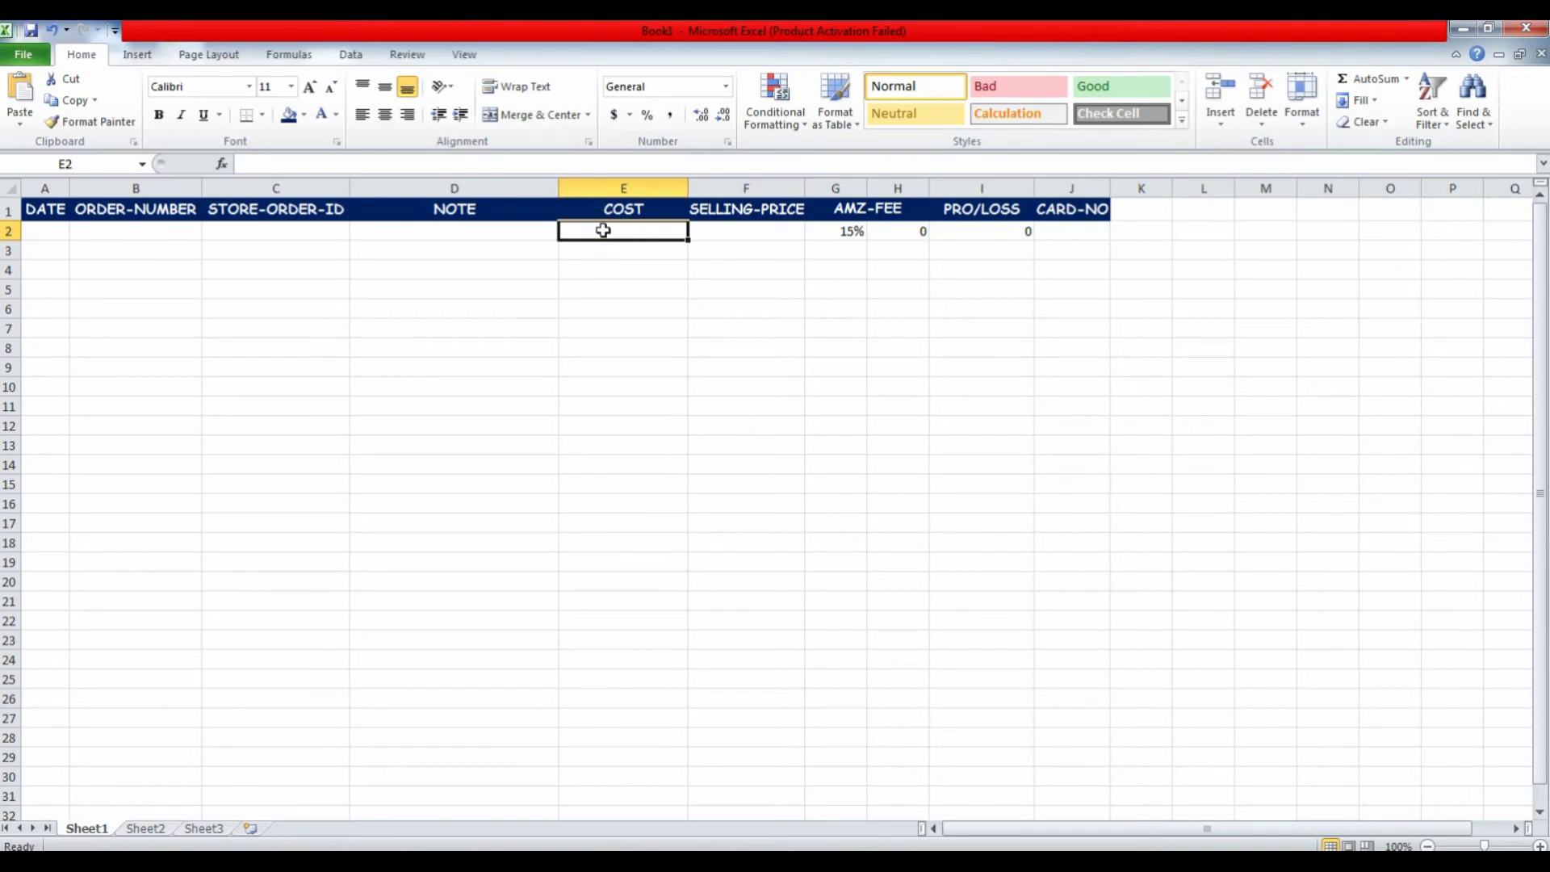
{"action": "type", "text": "10"}
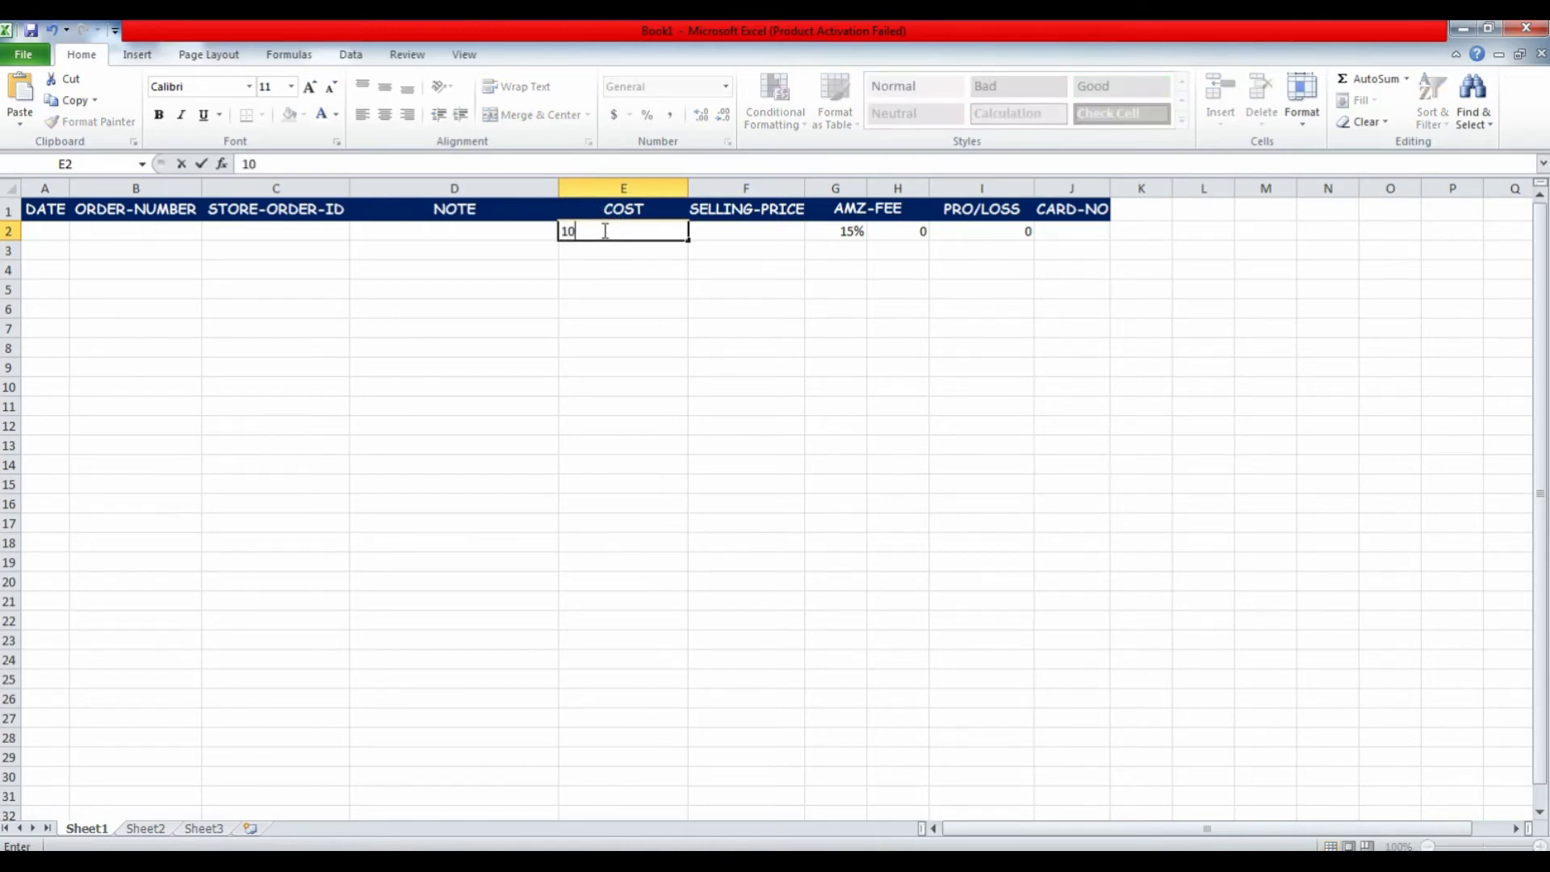
{"action": "left_click", "coordinate": [737, 234]}
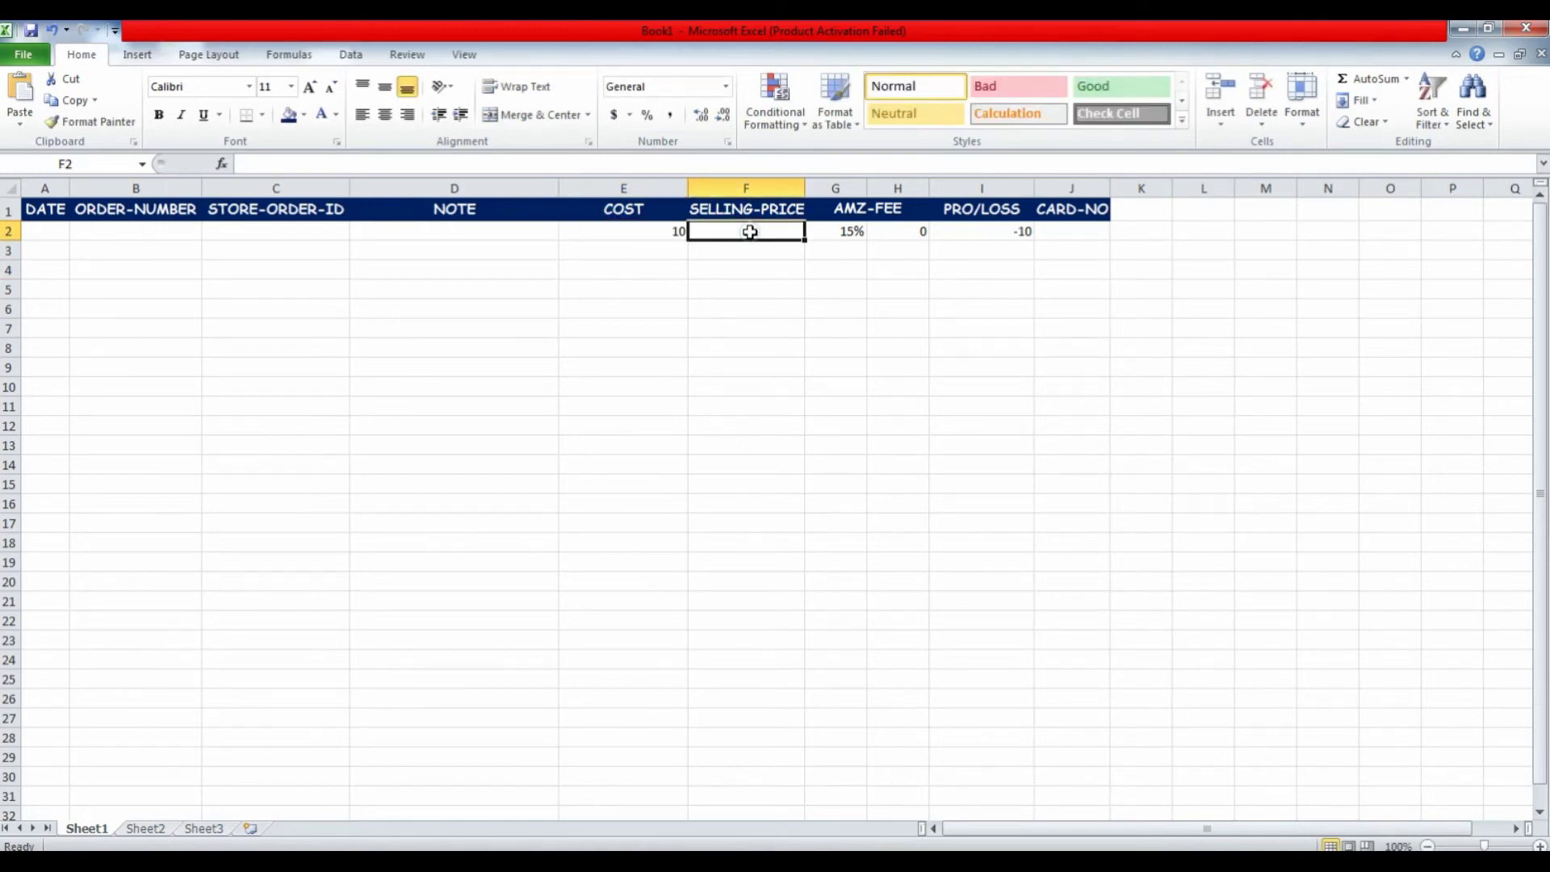
{"action": "type", "text": "20"}
{"action": "key", "text": "Return"}
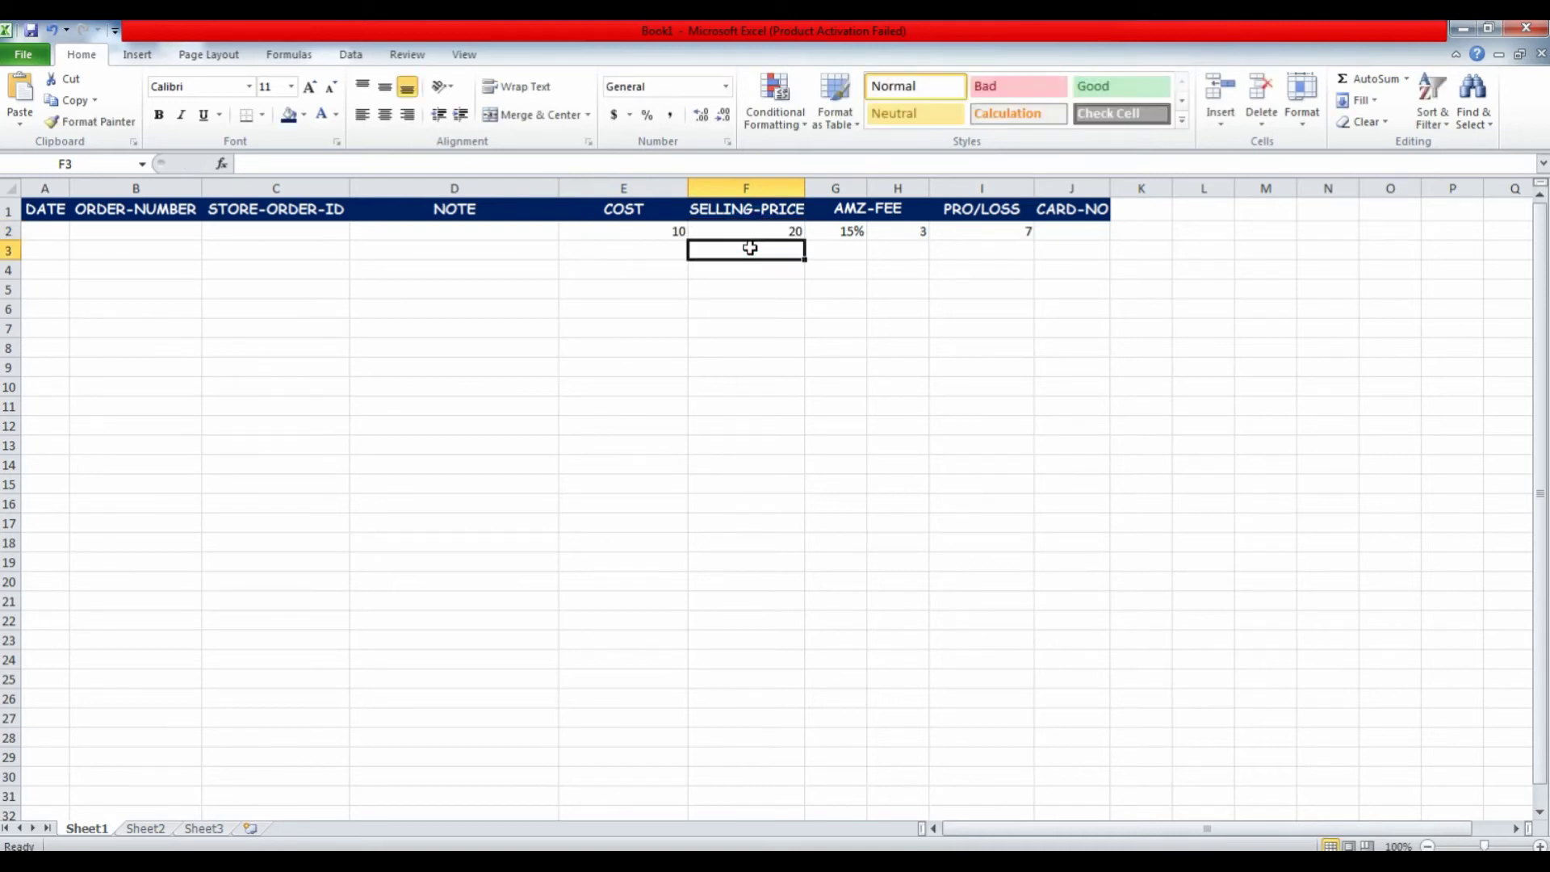
{"action": "left_click", "coordinate": [989, 234]}
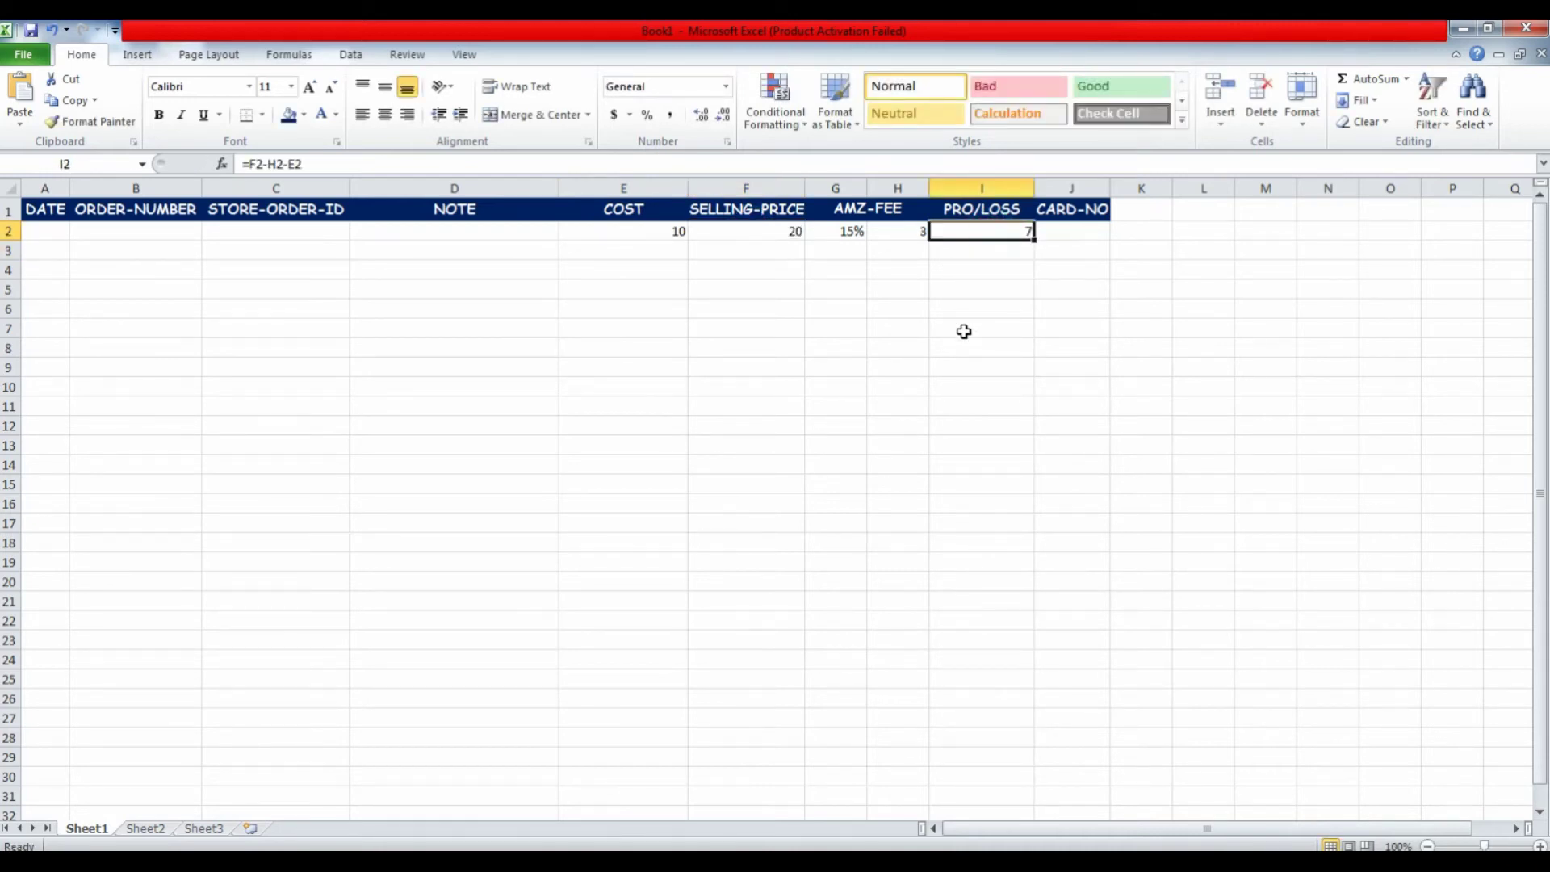
{"action": "left_click", "coordinate": [910, 234]}
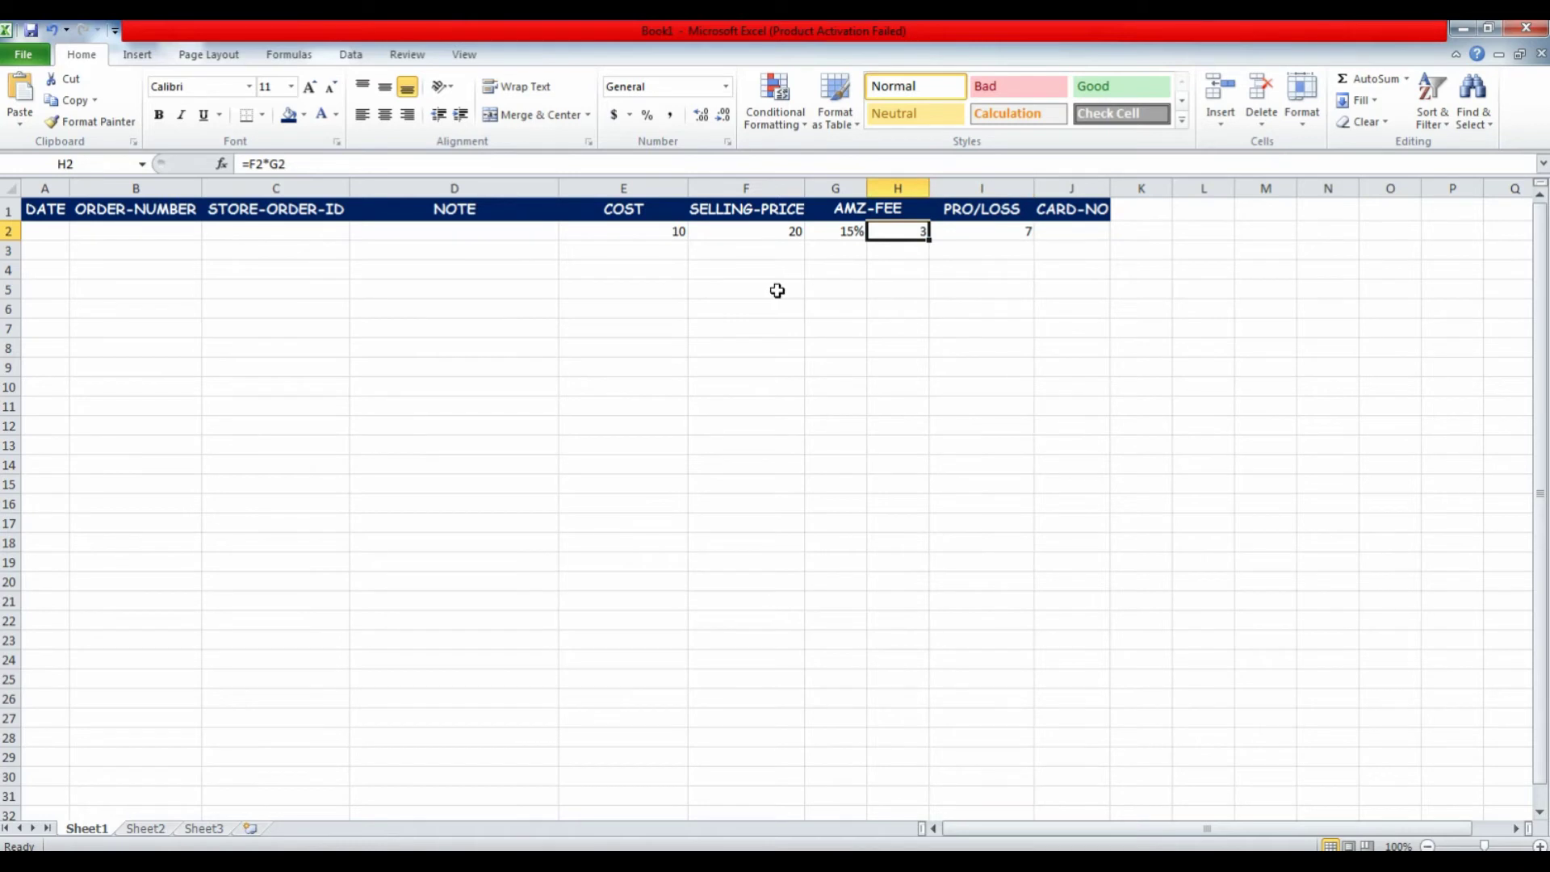
Step: Set both the cost in E2 and the selling price in F2 to 0
{"action": "left_click", "coordinate": [678, 232]}
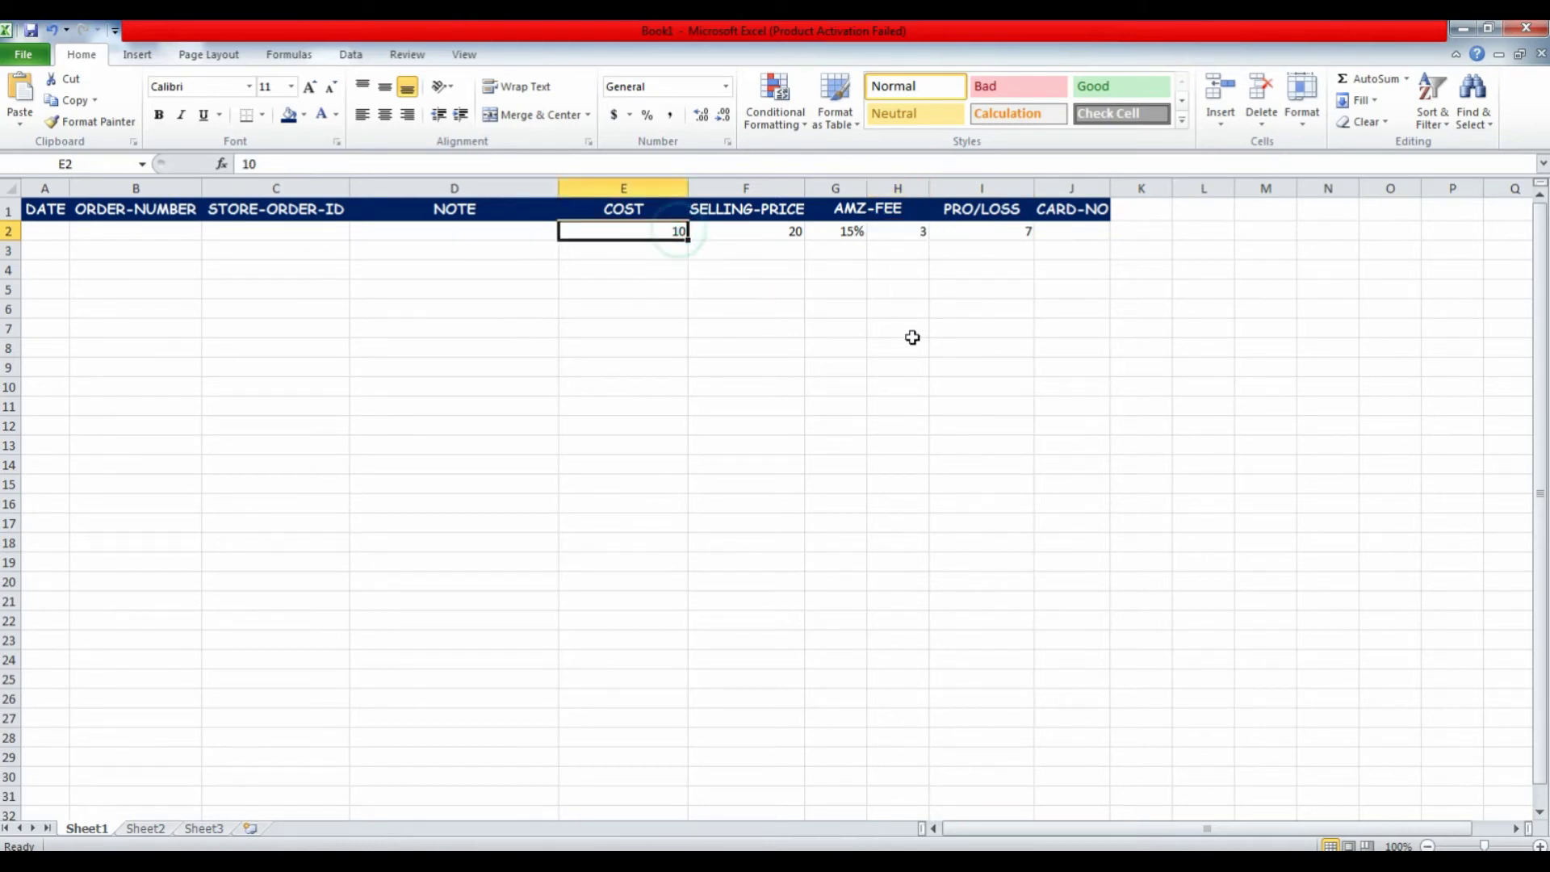
{"action": "type", "text": "0"}
{"action": "left_click", "coordinate": [761, 230]}
{"action": "type", "text": "0"}
{"action": "left_click", "coordinate": [830, 312]}
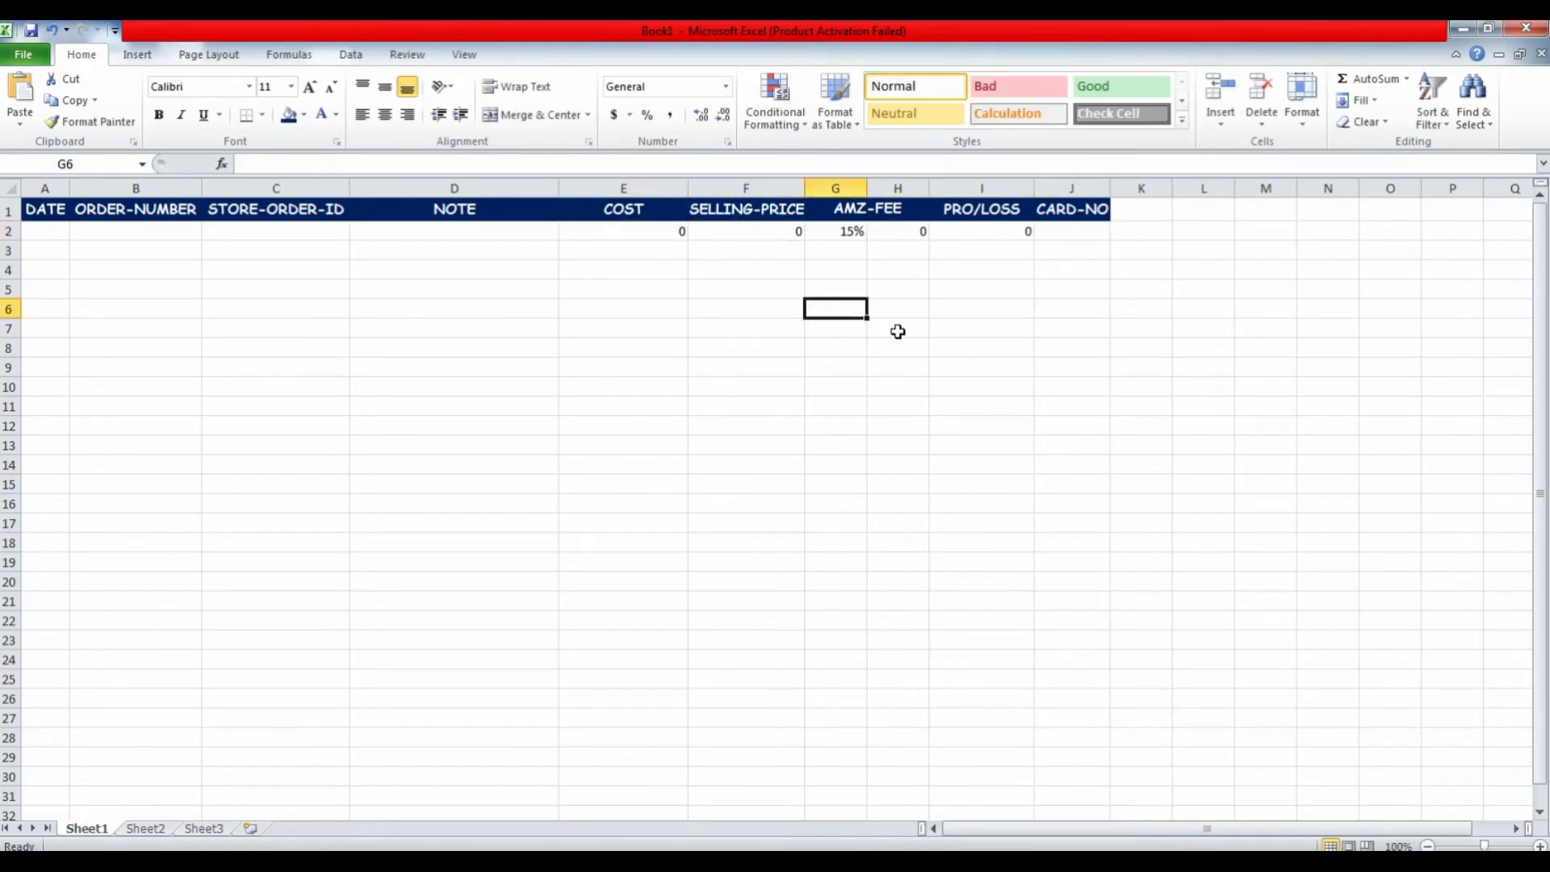
Step: Fill the fee rate, fee formula and profit formula from G2:I2 down through row 36
{"action": "left_click", "coordinate": [897, 331]}
{"action": "left_click_drag", "start_coordinate": [847, 232], "coordinate": [953, 237]}
{"action": "left_click_drag", "start_coordinate": [973, 561], "coordinate": [981, 803]}
{"action": "key", "text": "ctrl+d"}
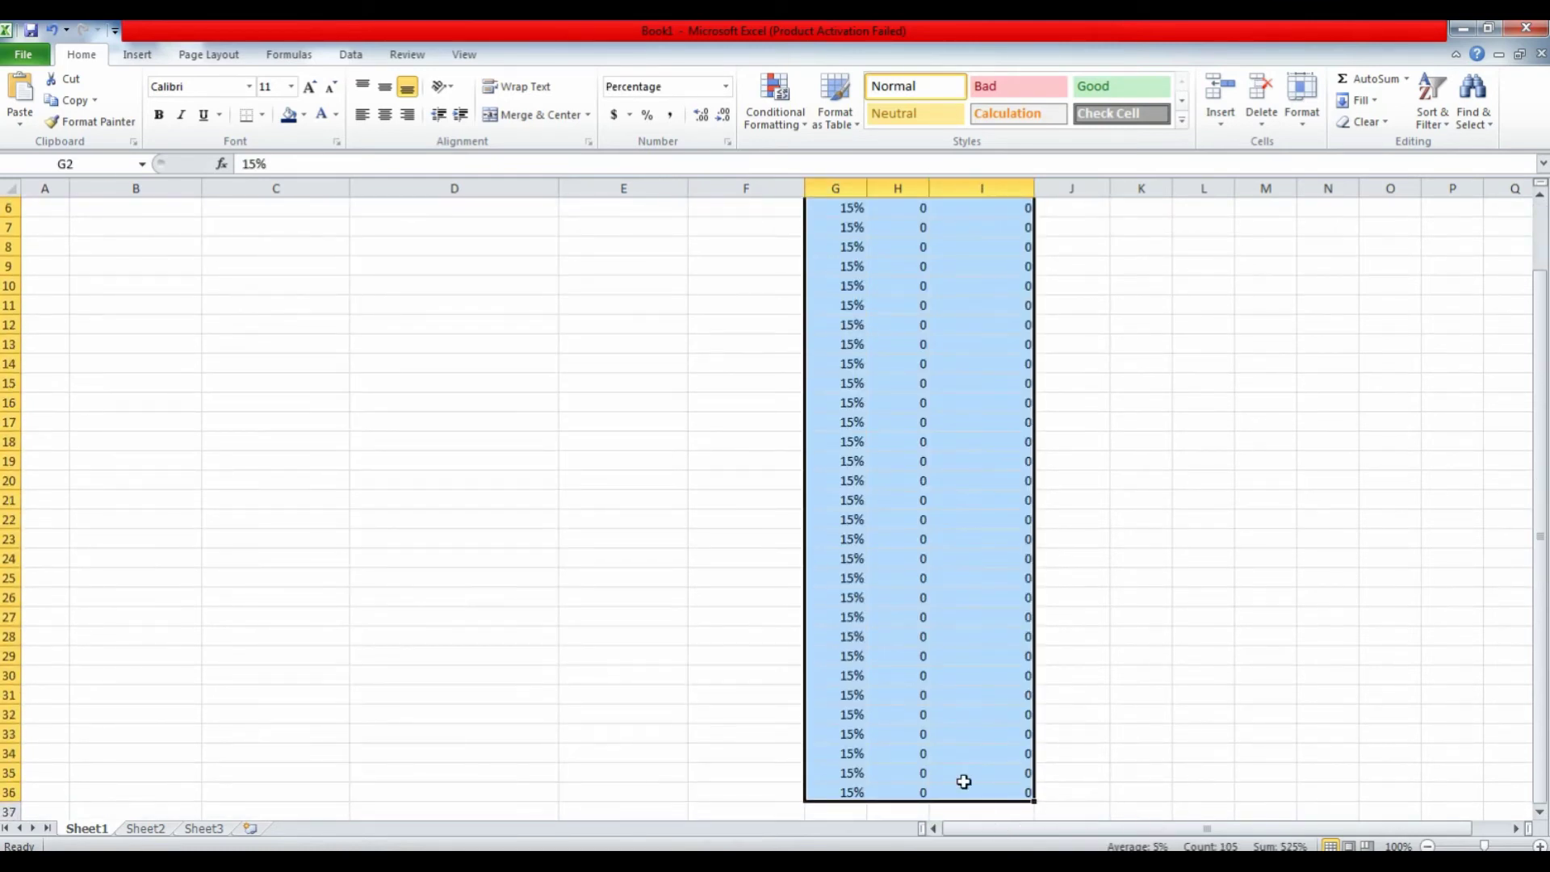
{"action": "left_click", "coordinate": [737, 638]}
{"action": "scroll", "coordinate": [681, 681], "scroll_direction": "up", "scroll_amount": 2}
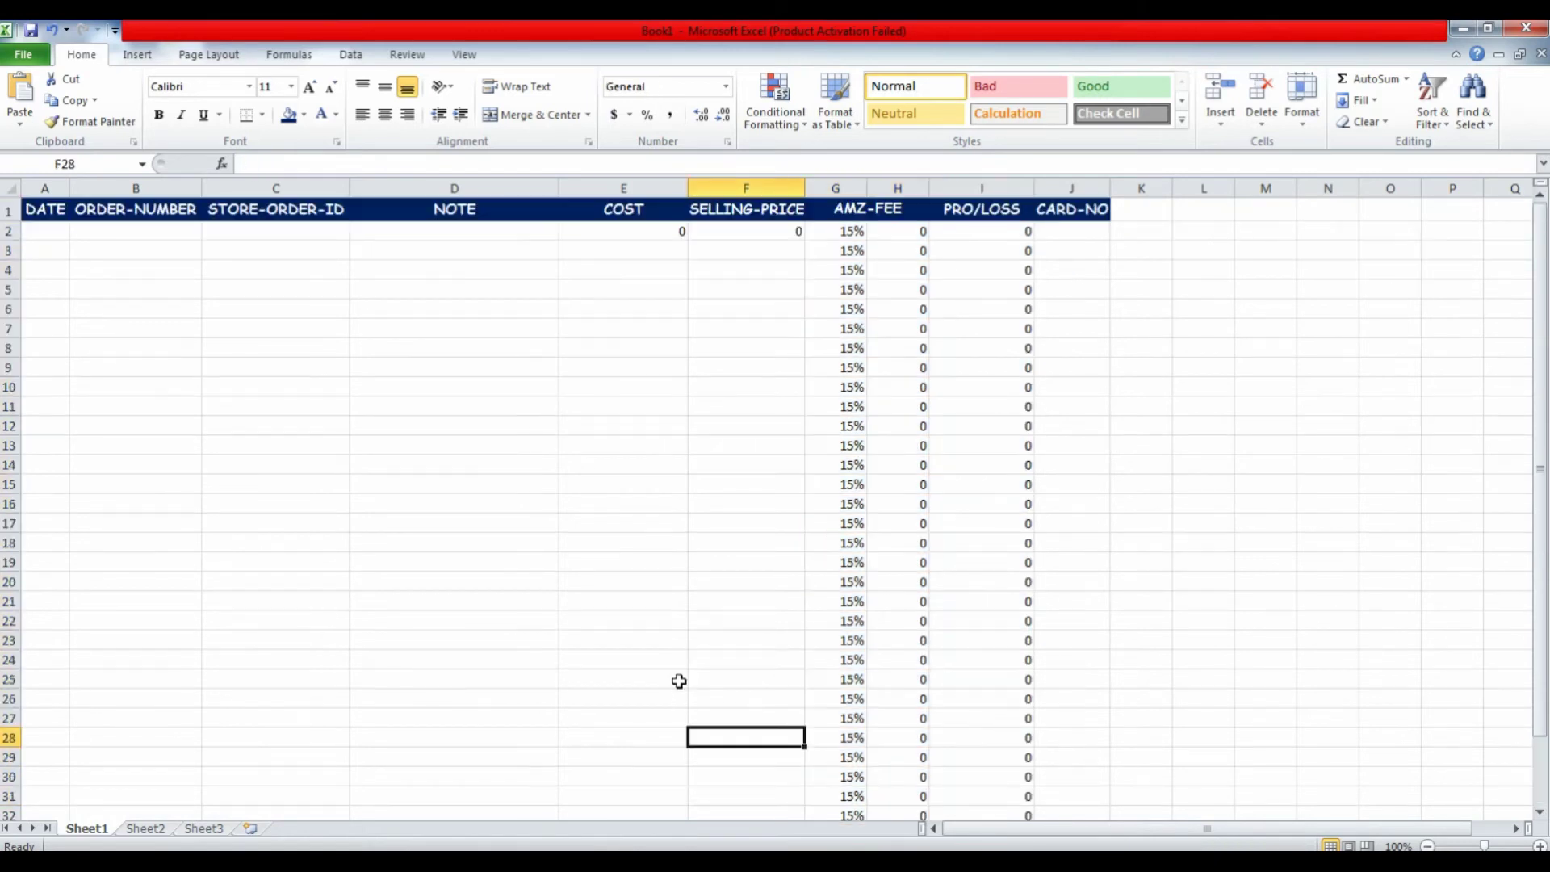
{"action": "left_click", "coordinate": [1068, 230]}
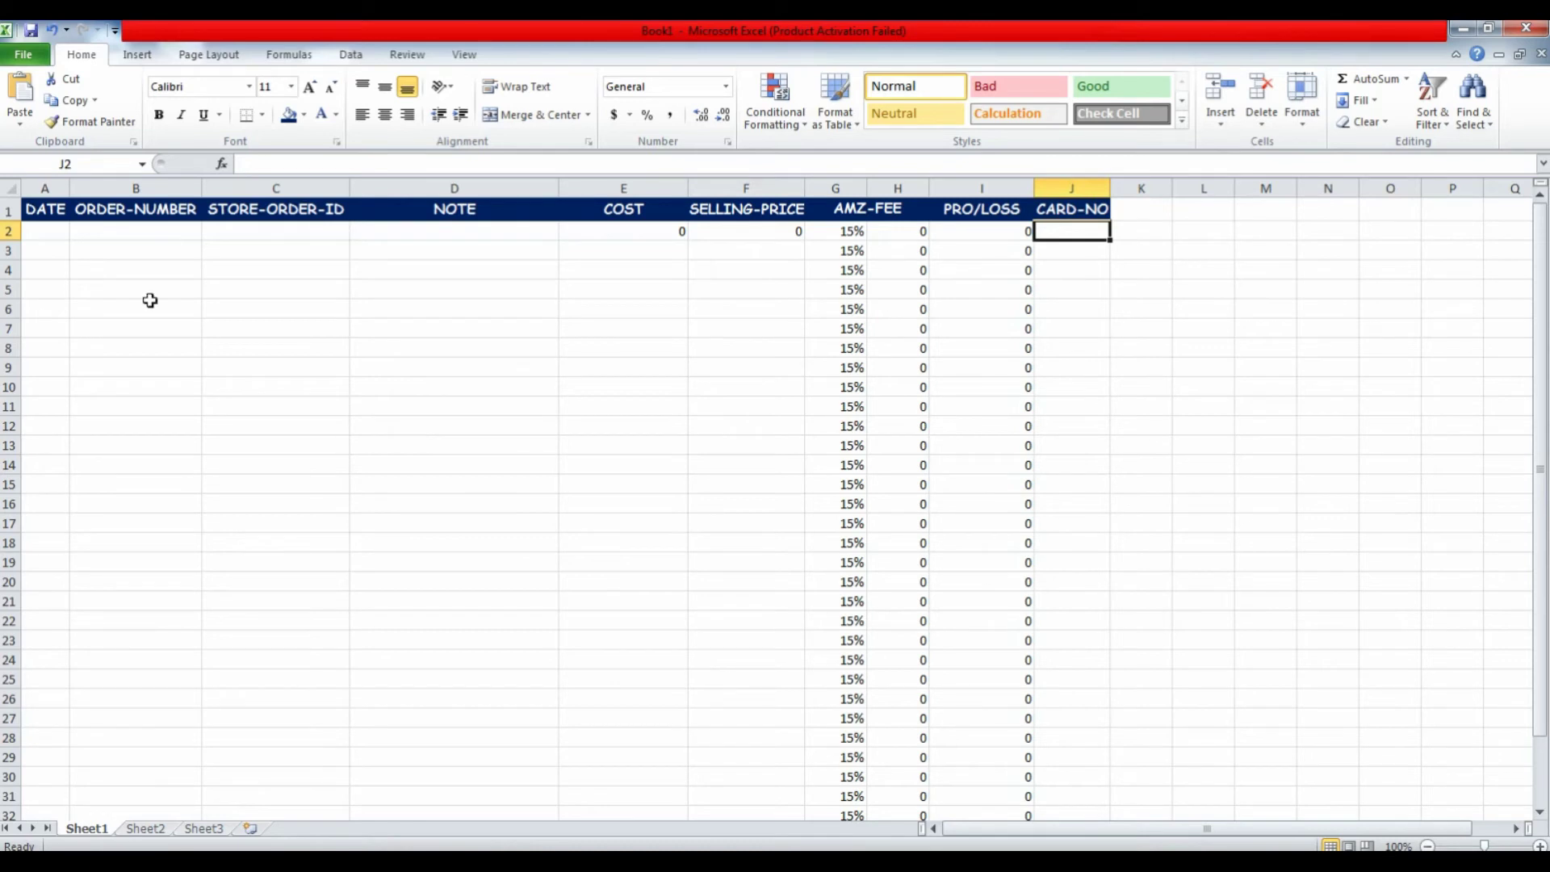
{"action": "scroll", "coordinate": [274, 331], "scroll_direction": "down", "scroll_amount": 2}
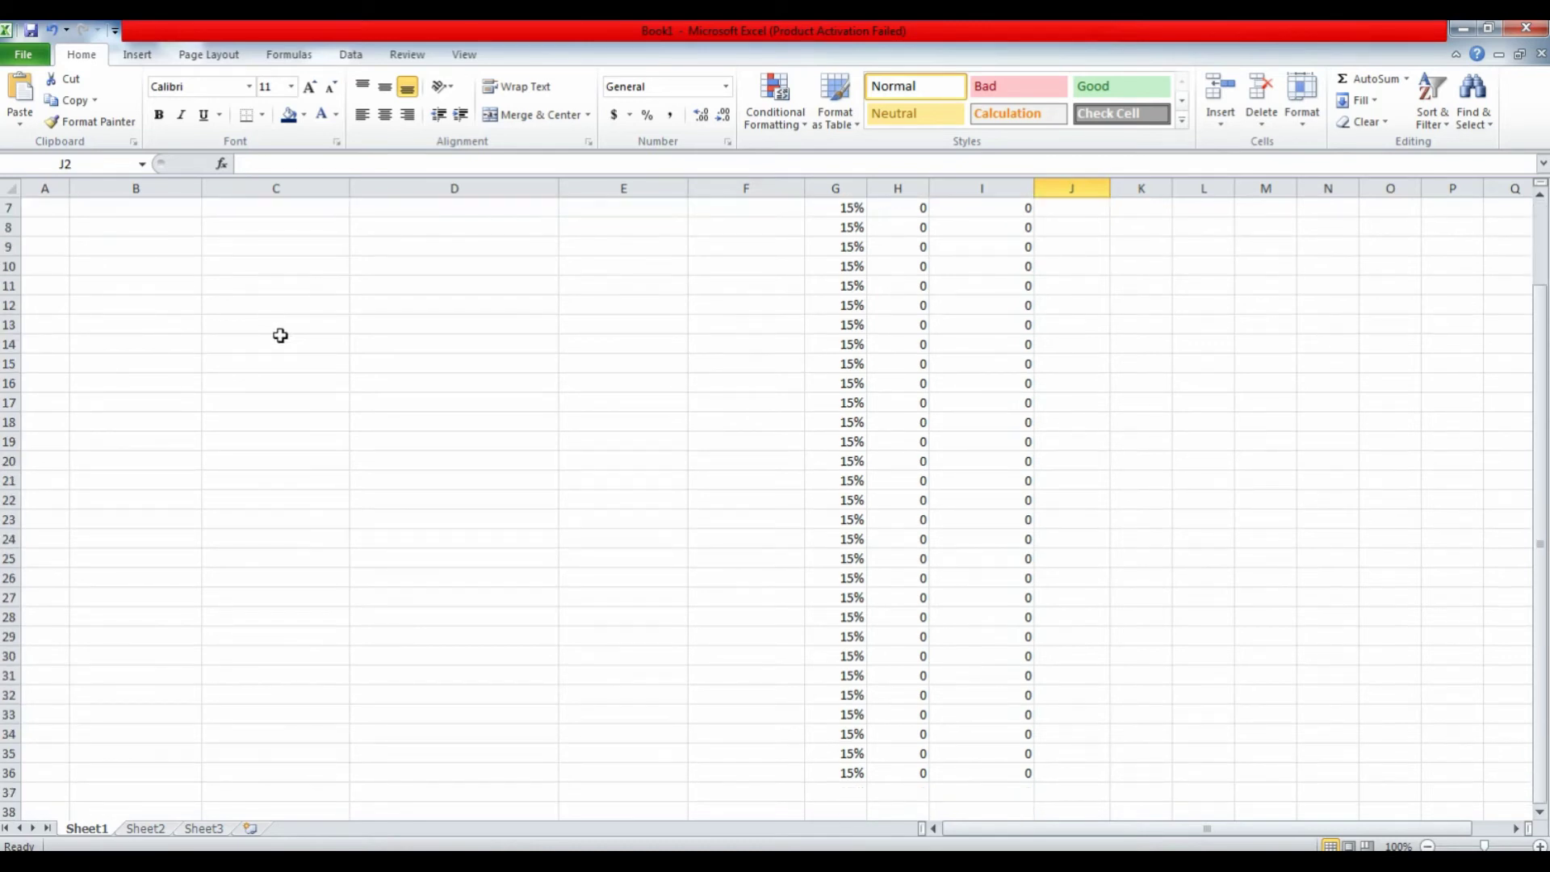
{"action": "scroll", "coordinate": [280, 335], "scroll_direction": "up", "scroll_amount": 2}
Step: Freeze the top header row so it stays in view, and check it against the rows further down
{"action": "left_click", "coordinate": [10, 211]}
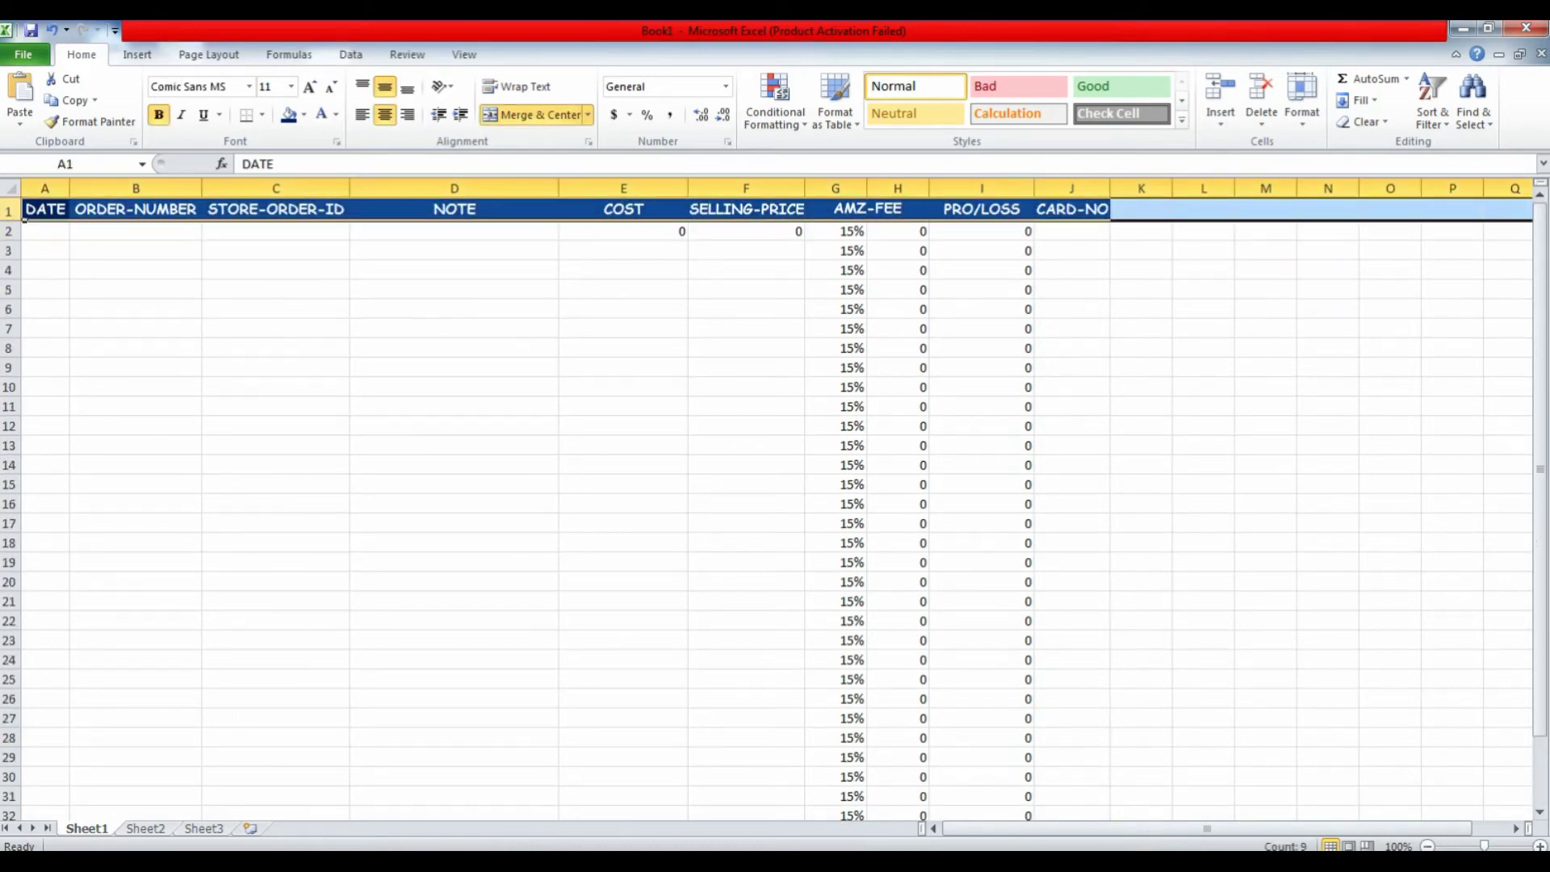
{"action": "left_click", "coordinate": [460, 56]}
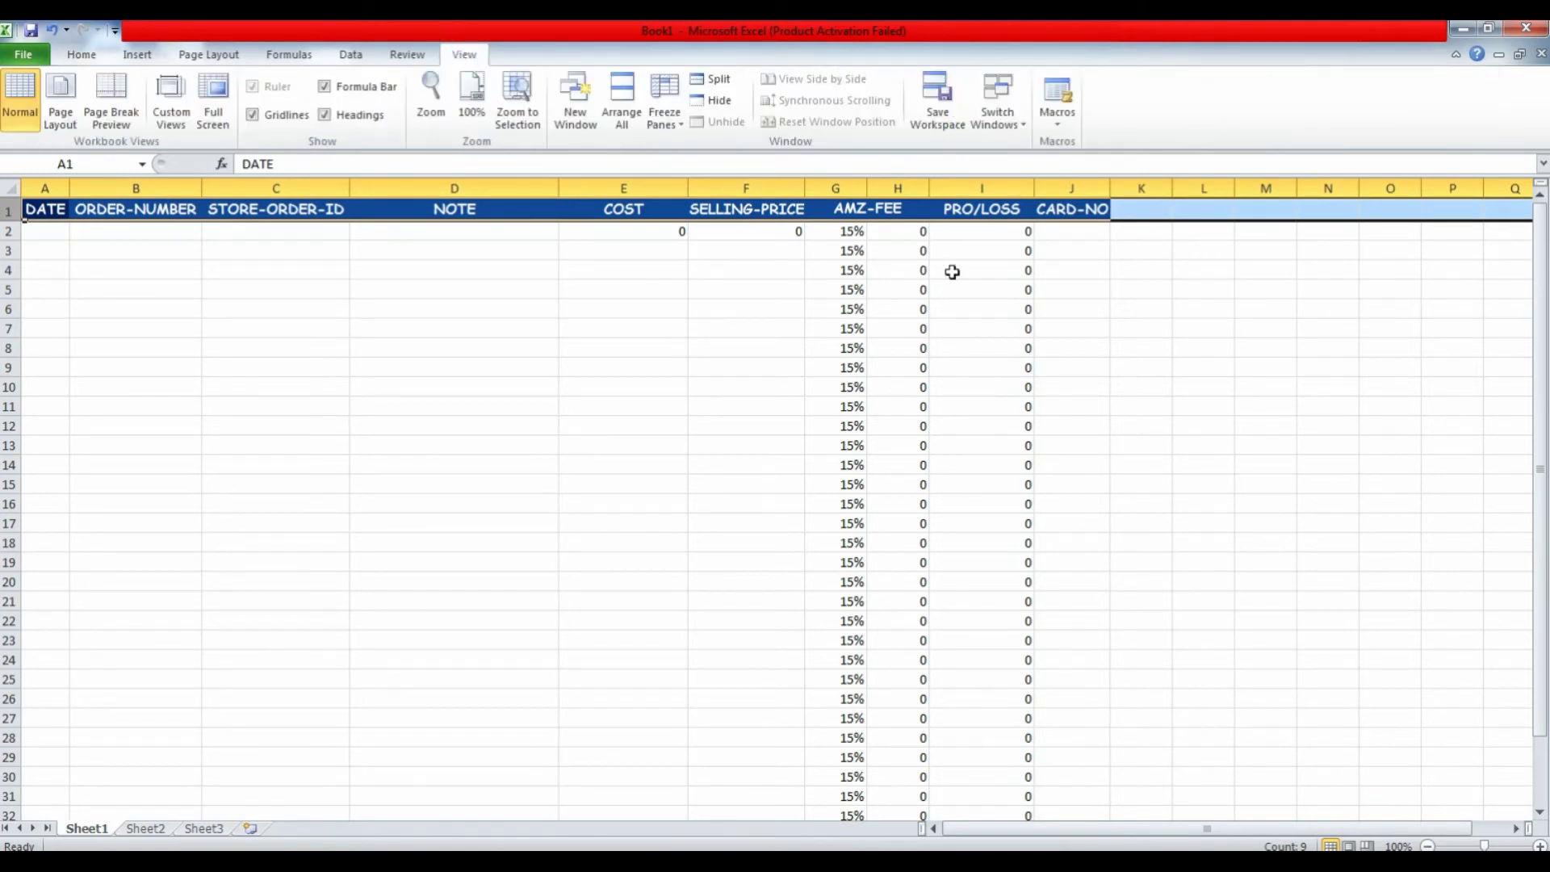
{"action": "left_click", "coordinate": [662, 129]}
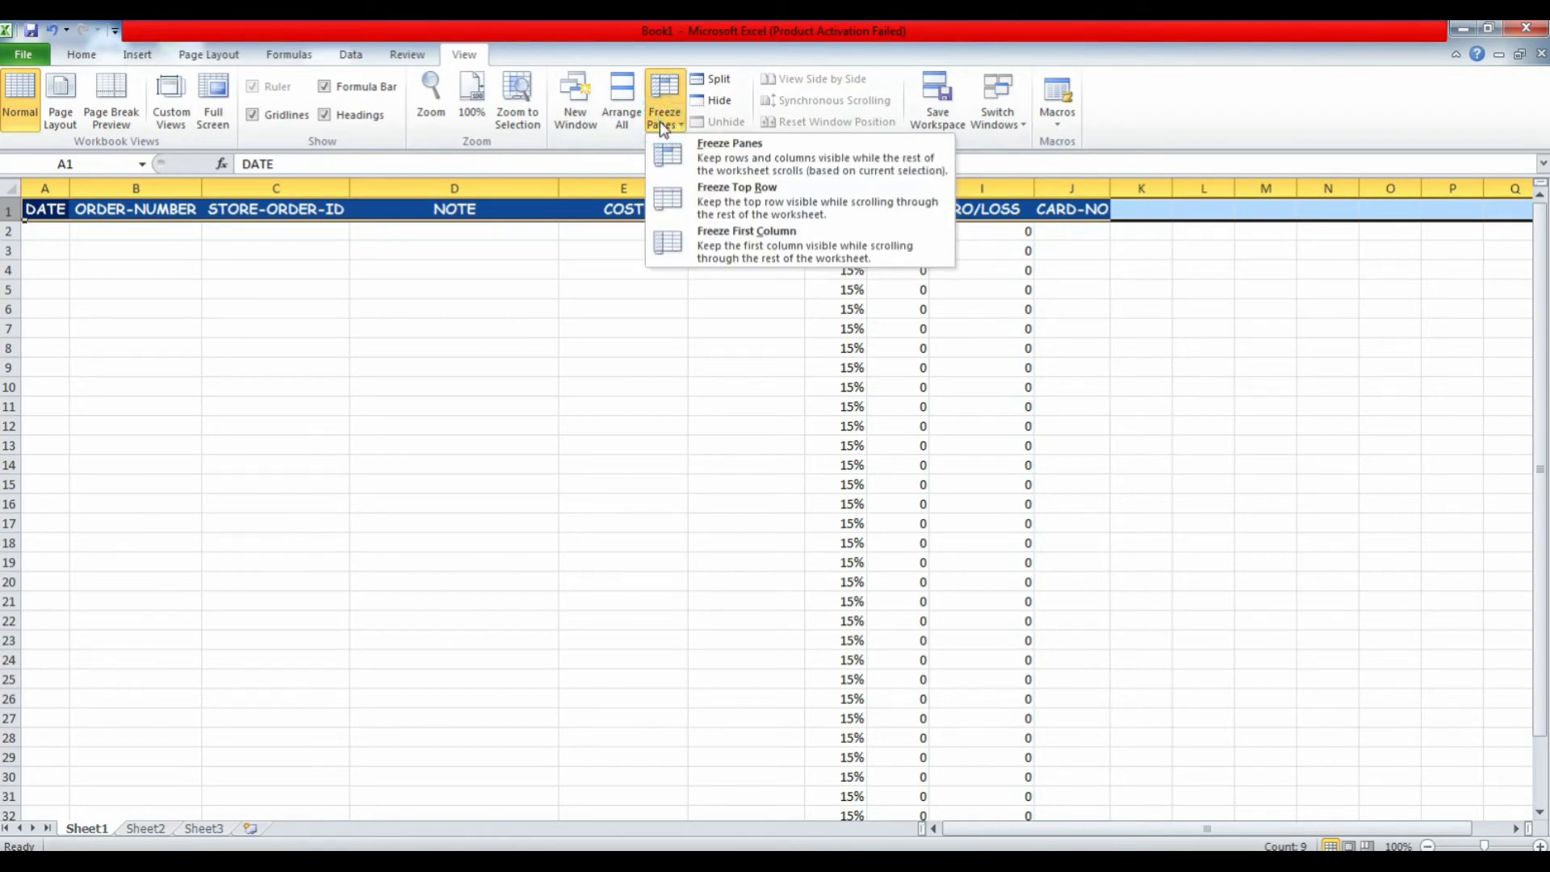
{"action": "left_click", "coordinate": [732, 194]}
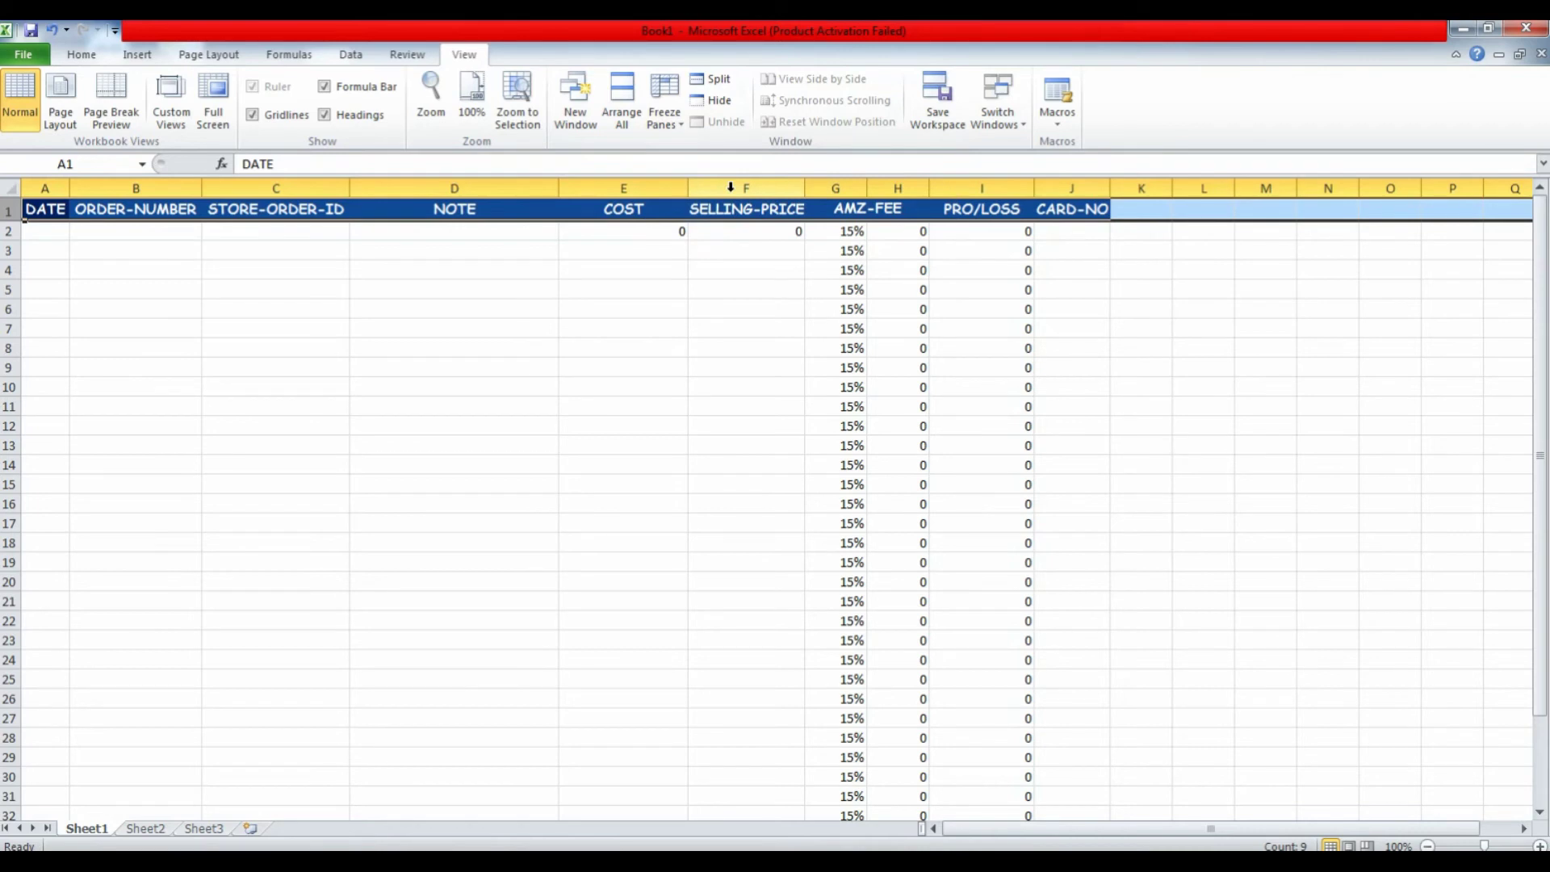
{"action": "left_click", "coordinate": [675, 422]}
{"action": "scroll", "coordinate": [675, 412], "scroll_direction": "down", "scroll_amount": 3}
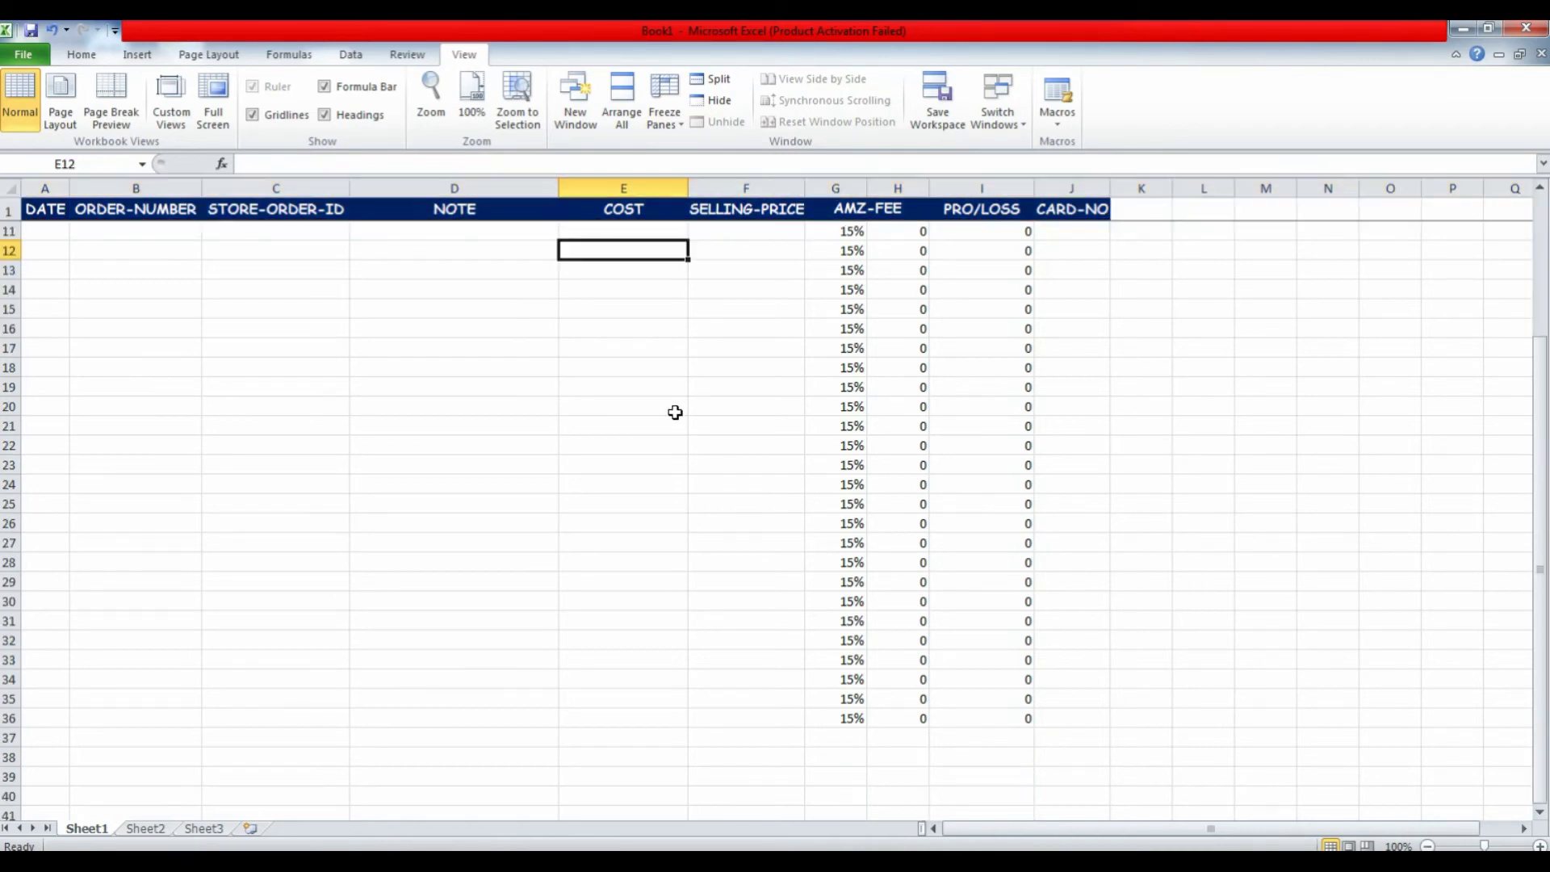
{"action": "scroll", "coordinate": [675, 413], "scroll_direction": "down", "scroll_amount": 4}
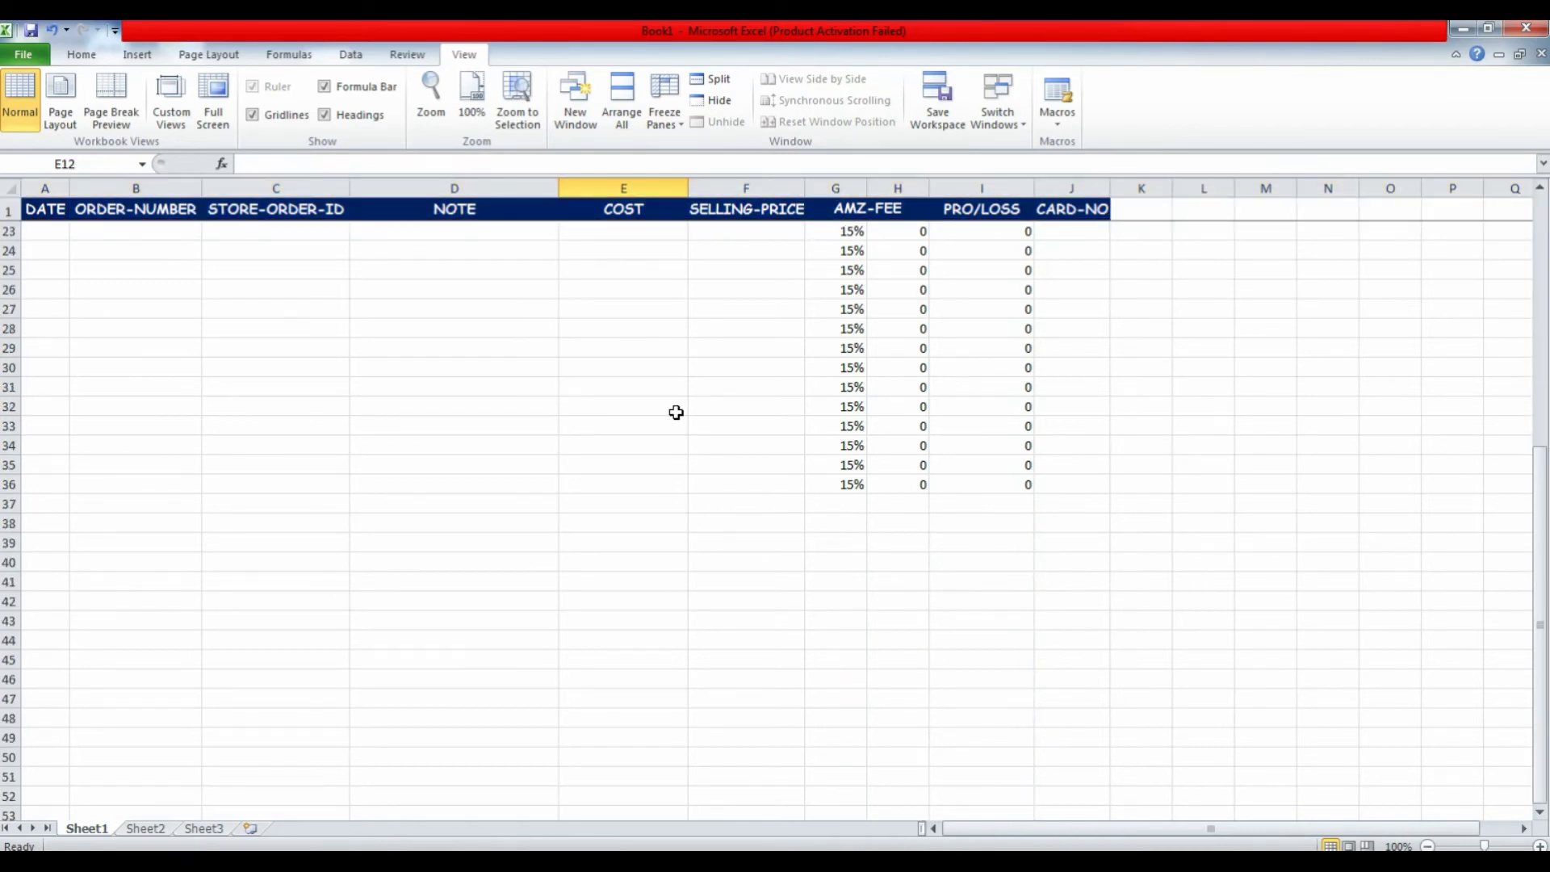
{"action": "scroll", "coordinate": [676, 413], "scroll_direction": "down", "scroll_amount": 1}
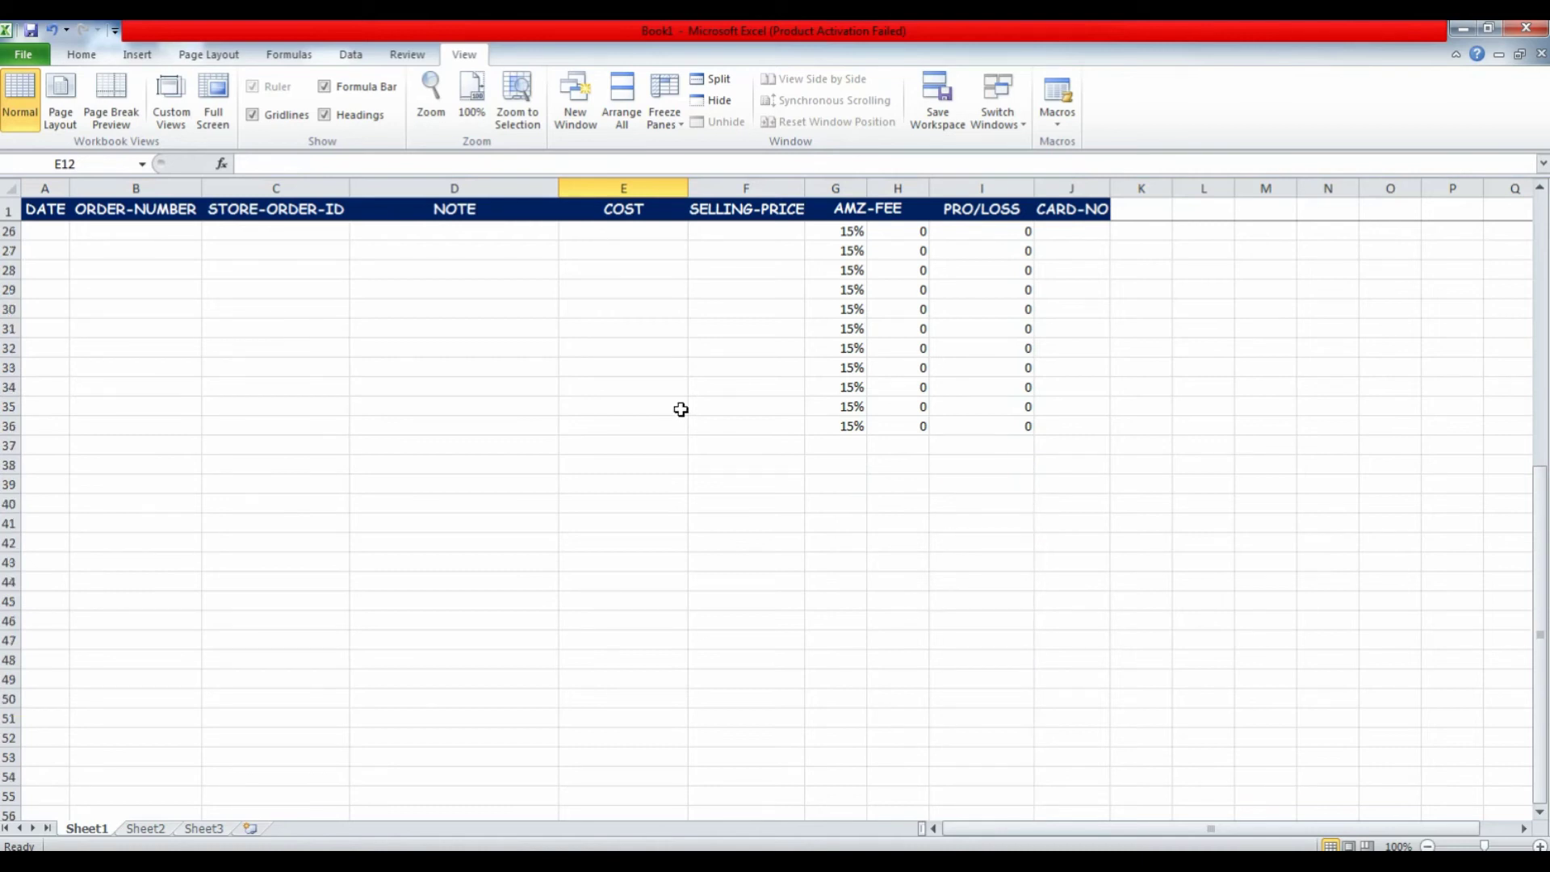
{"action": "scroll", "coordinate": [681, 410], "scroll_direction": "up", "scroll_amount": 8}
{"action": "left_click", "coordinate": [636, 351]}
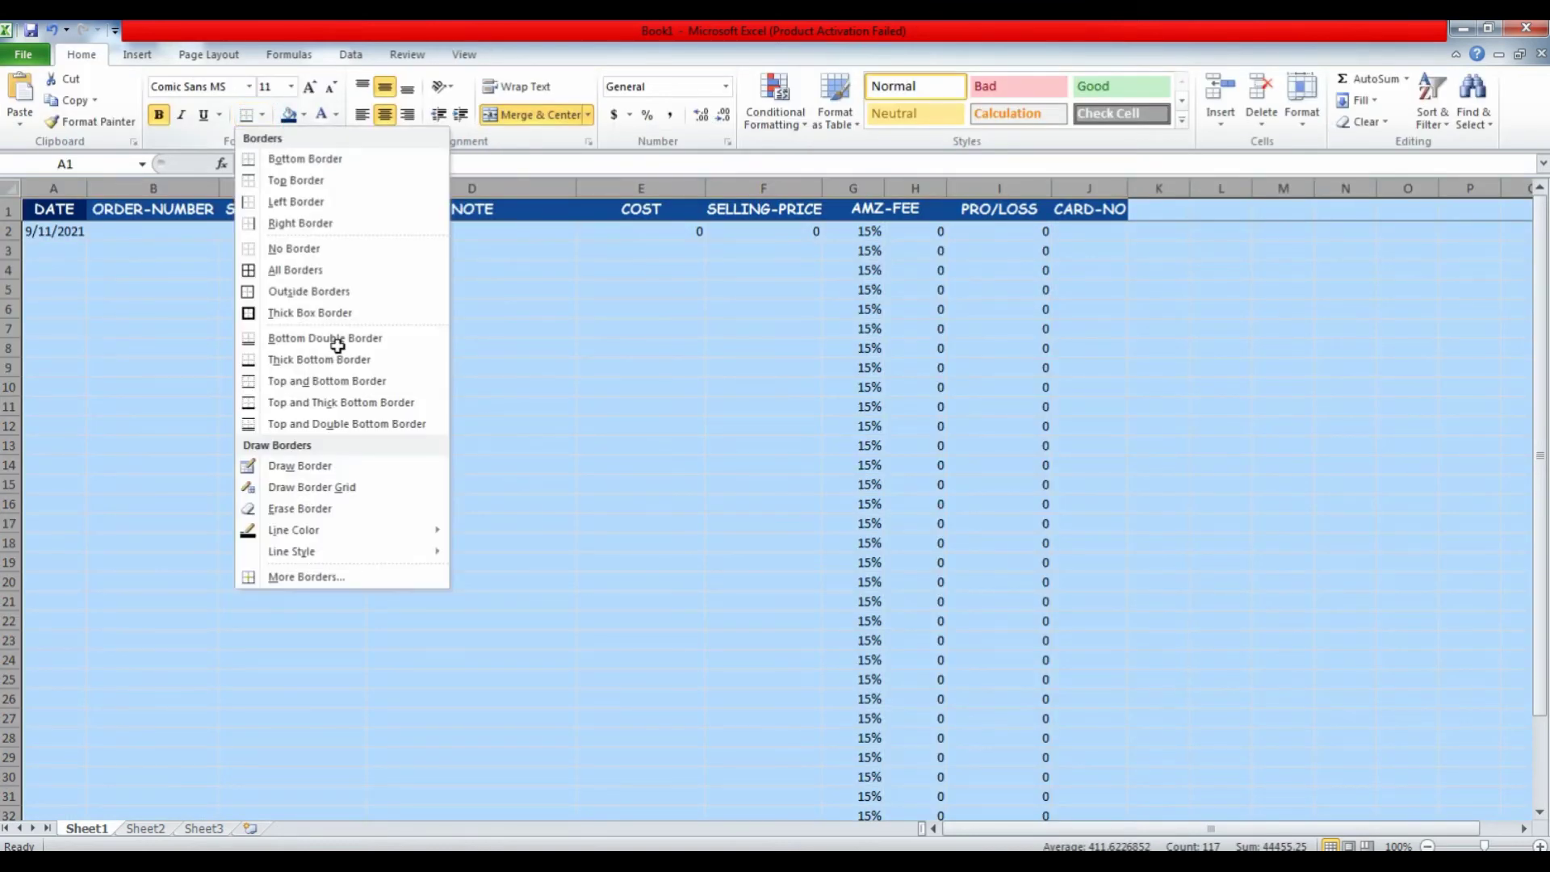
Step: Apply all borders to every cell of the worksheet
{"action": "left_click", "coordinate": [263, 115]}
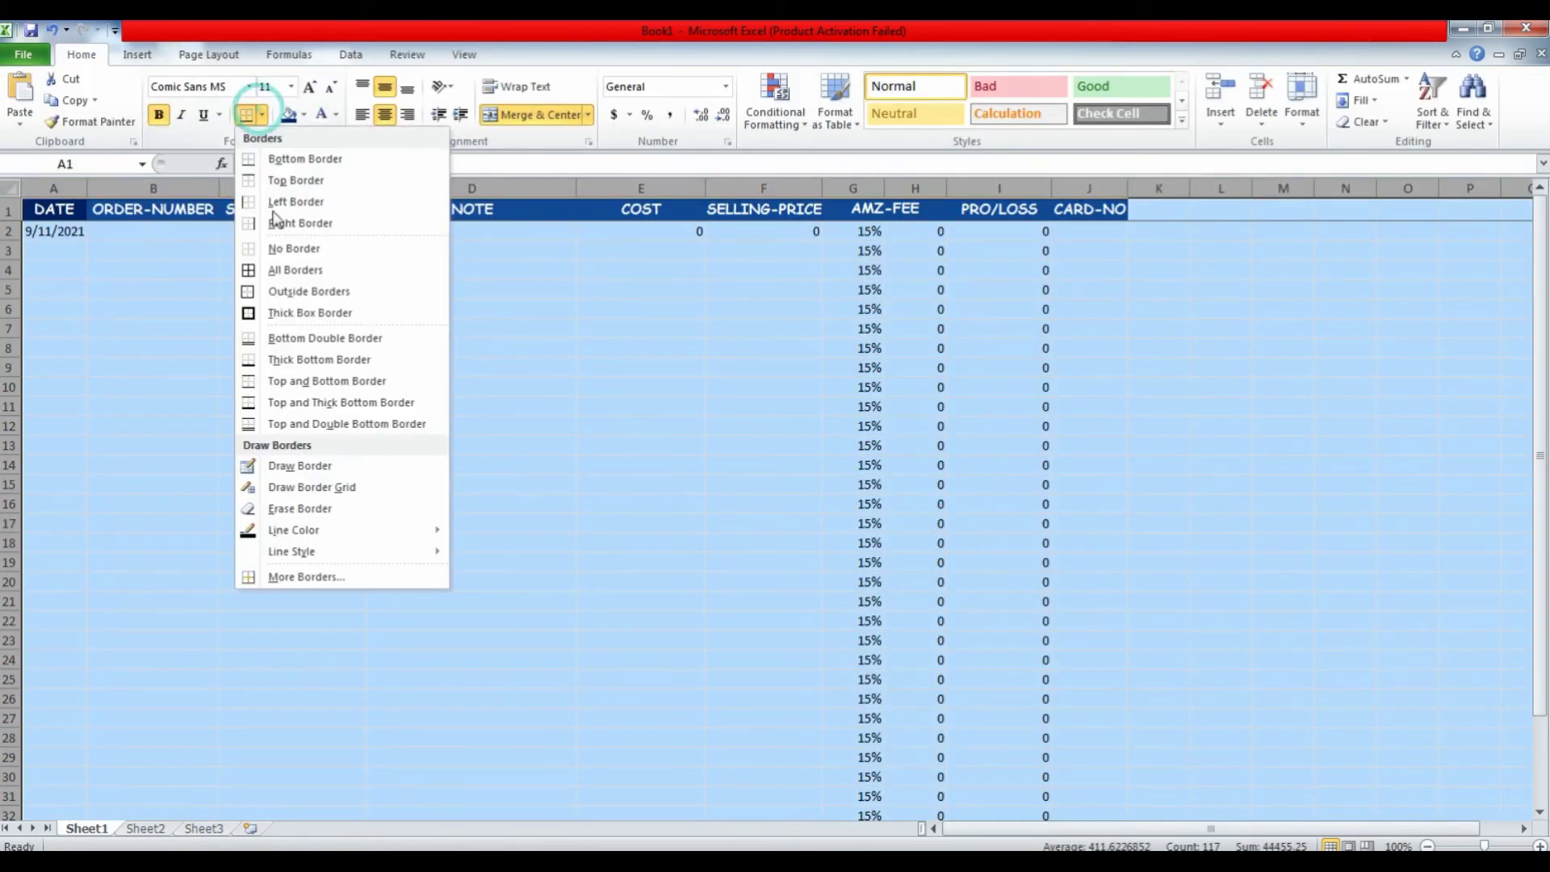
{"action": "left_click", "coordinate": [305, 271]}
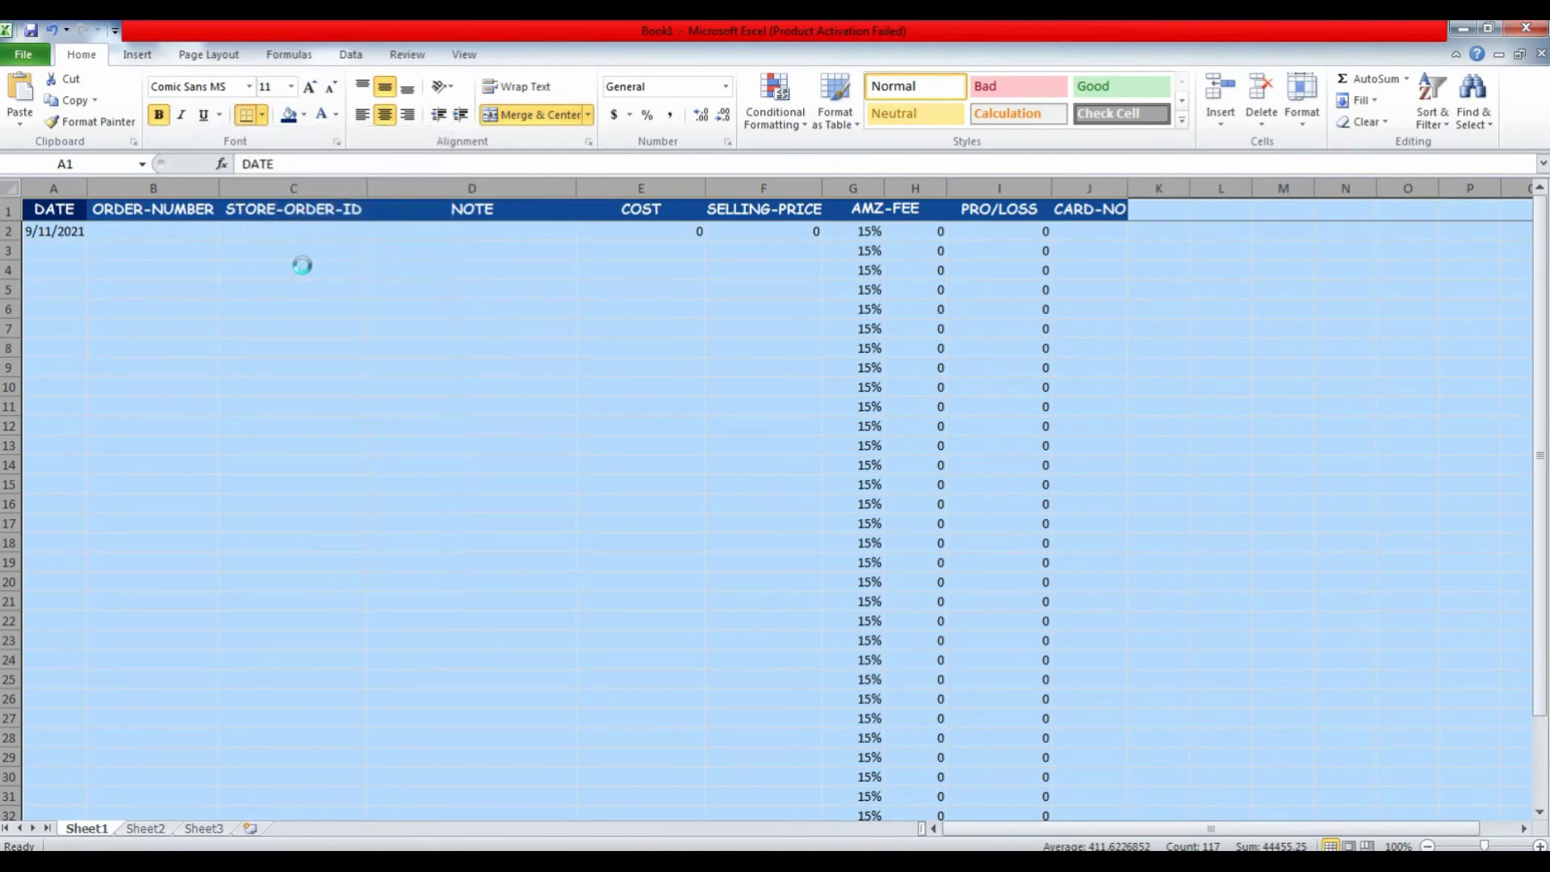
{"action": "left_click", "coordinate": [303, 266]}
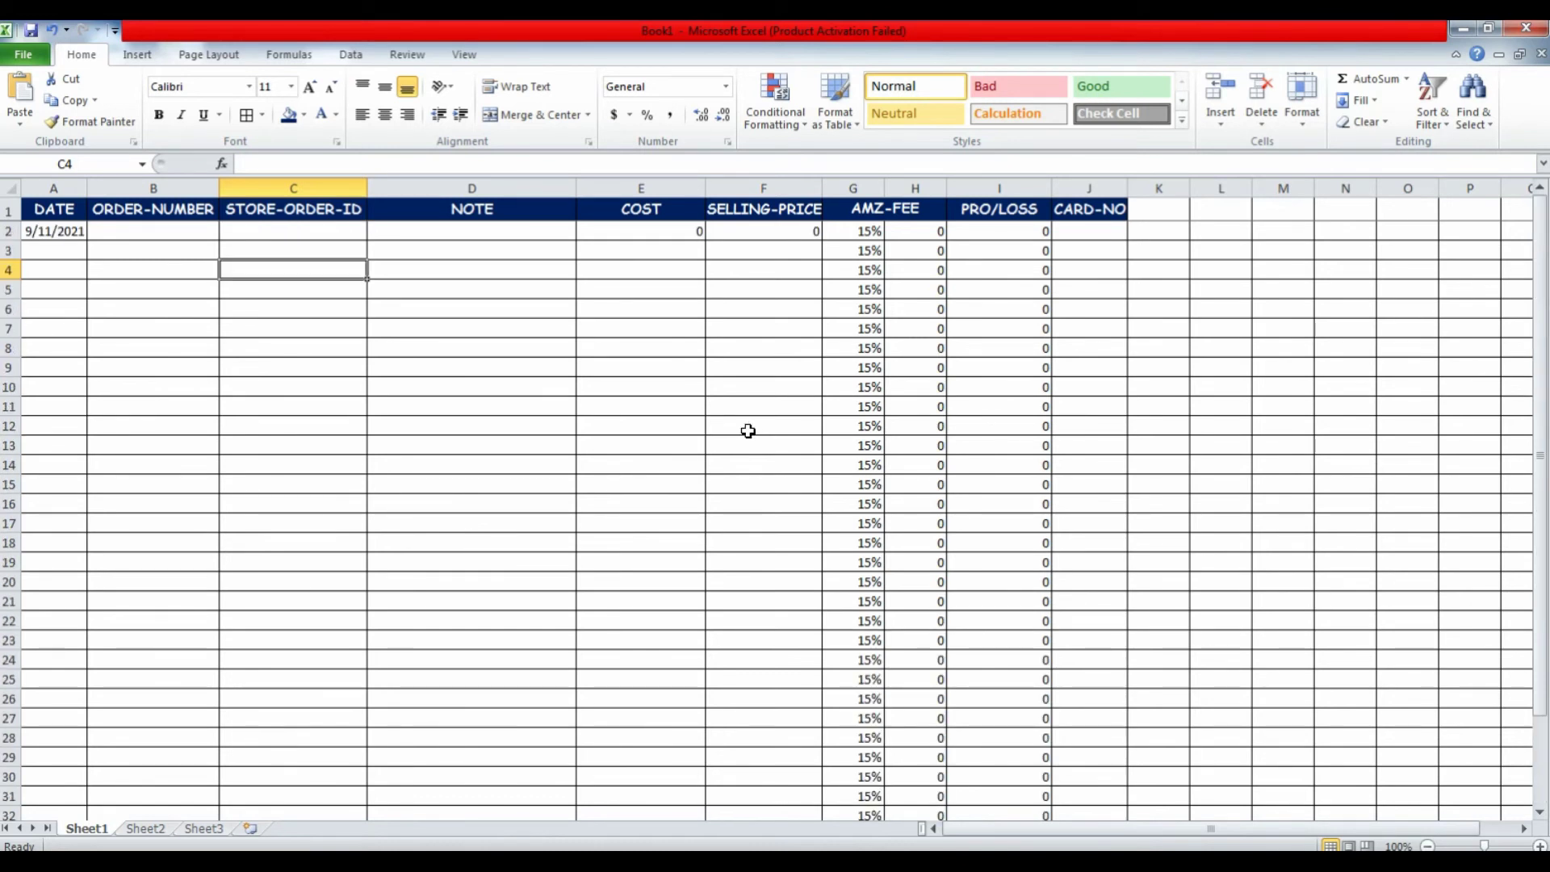
{"action": "left_click", "coordinate": [722, 403]}
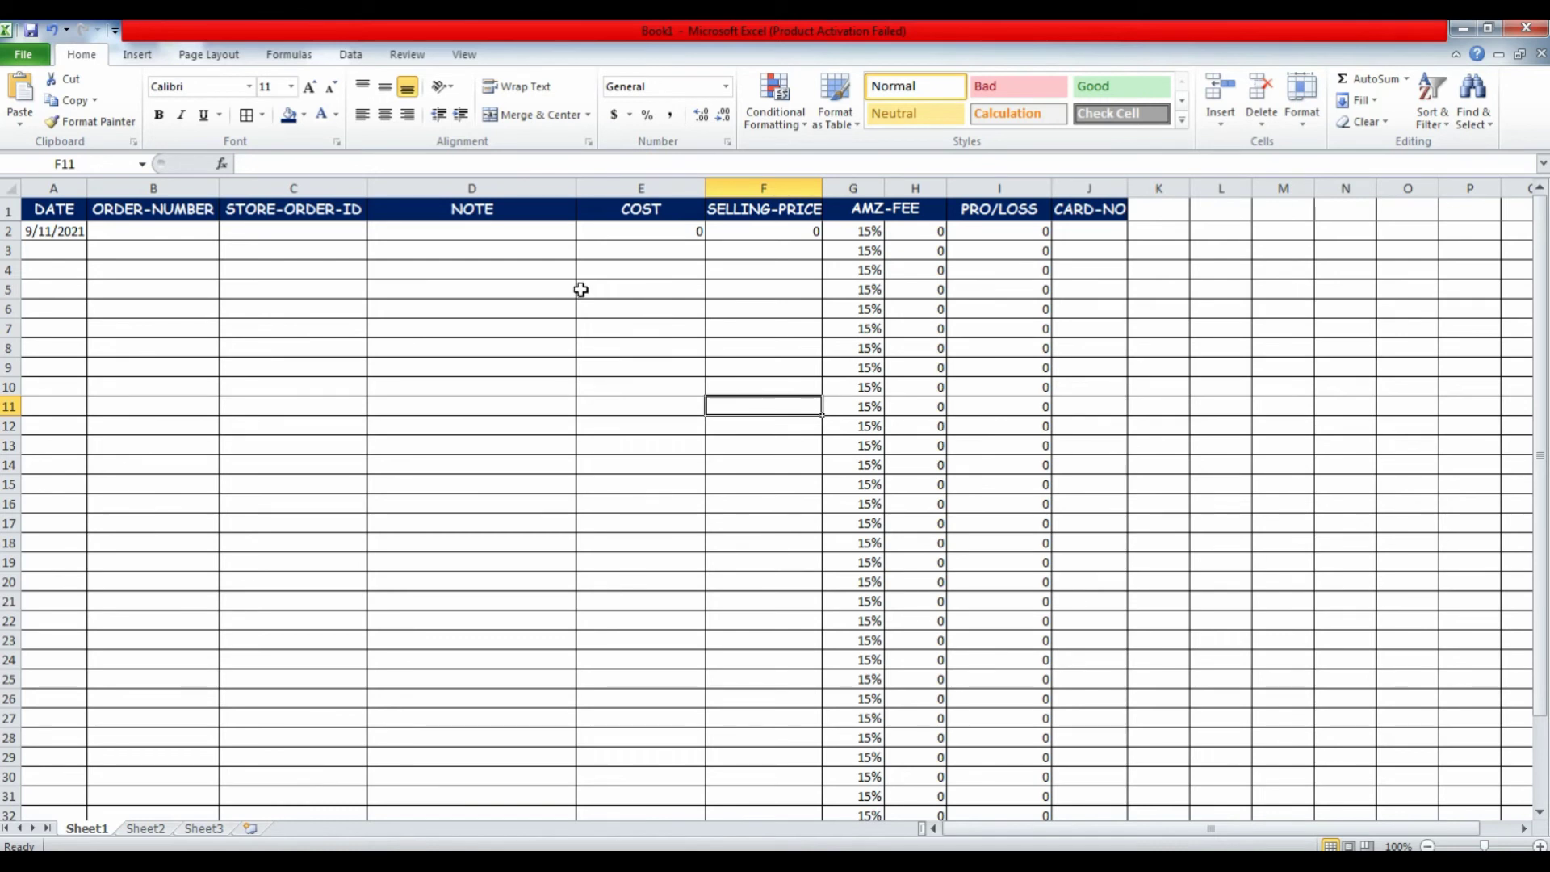
Step: Insert a blank row above the header row
{"action": "left_click", "coordinate": [9, 211]}
{"action": "right_click", "coordinate": [15, 213]}
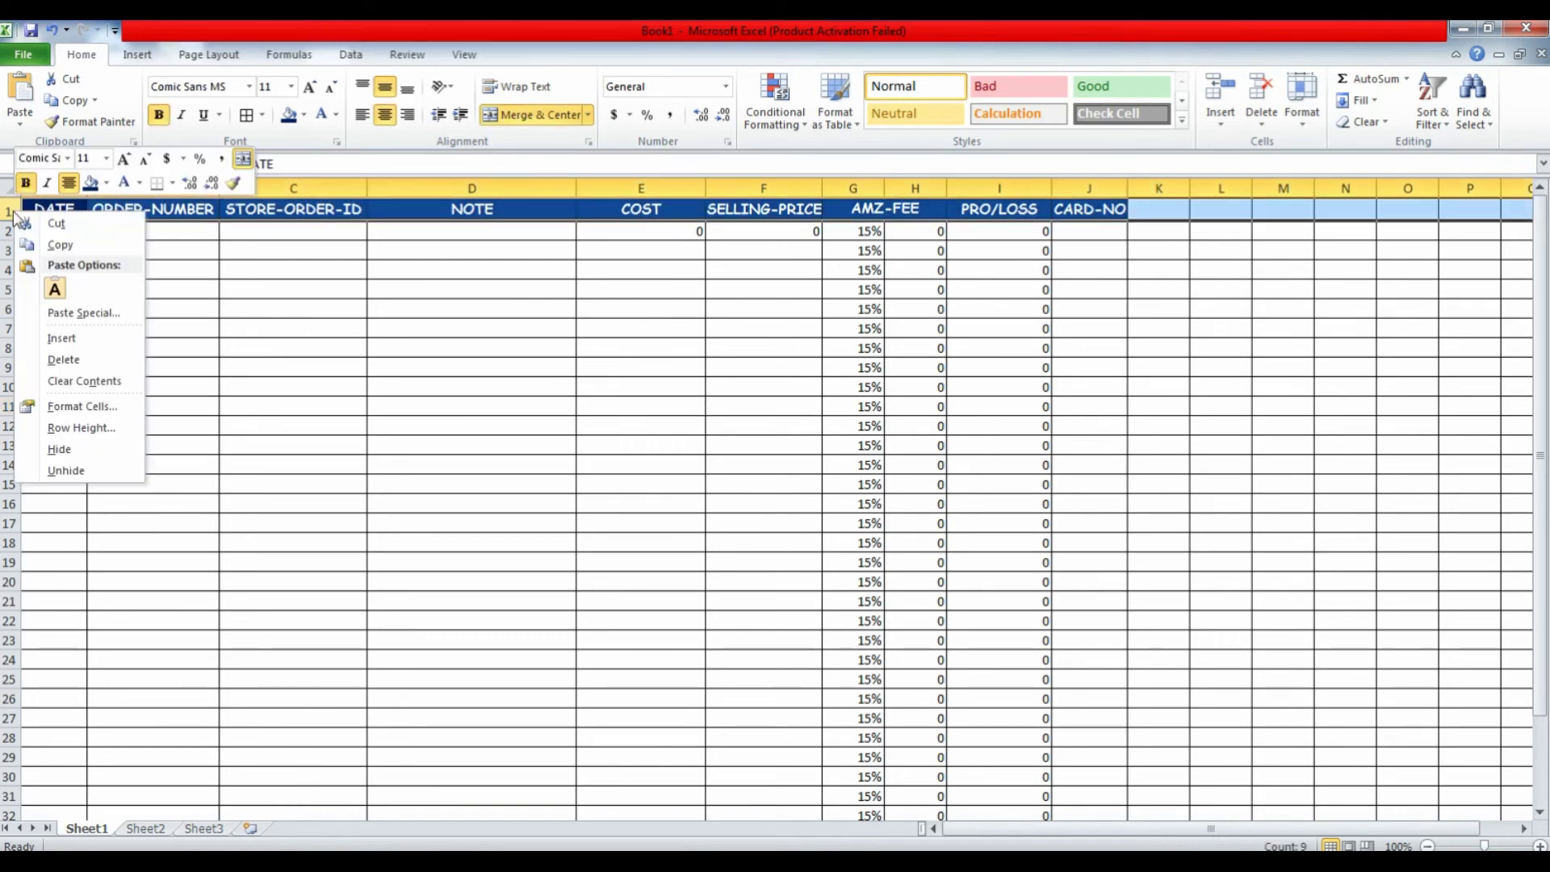
{"action": "left_click", "coordinate": [121, 338]}
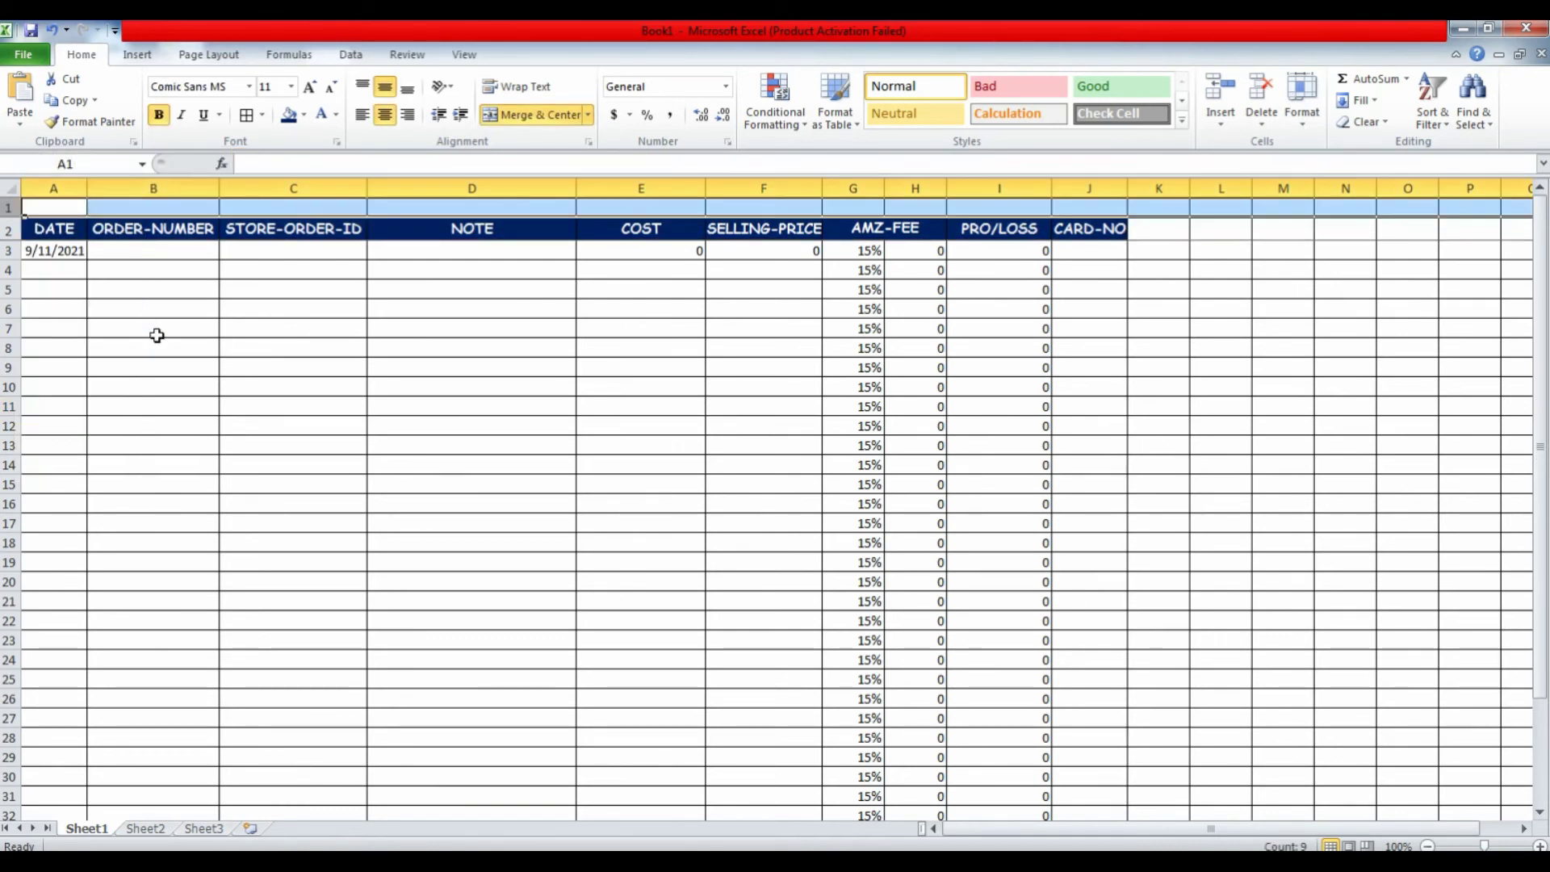
{"action": "left_click", "coordinate": [619, 291]}
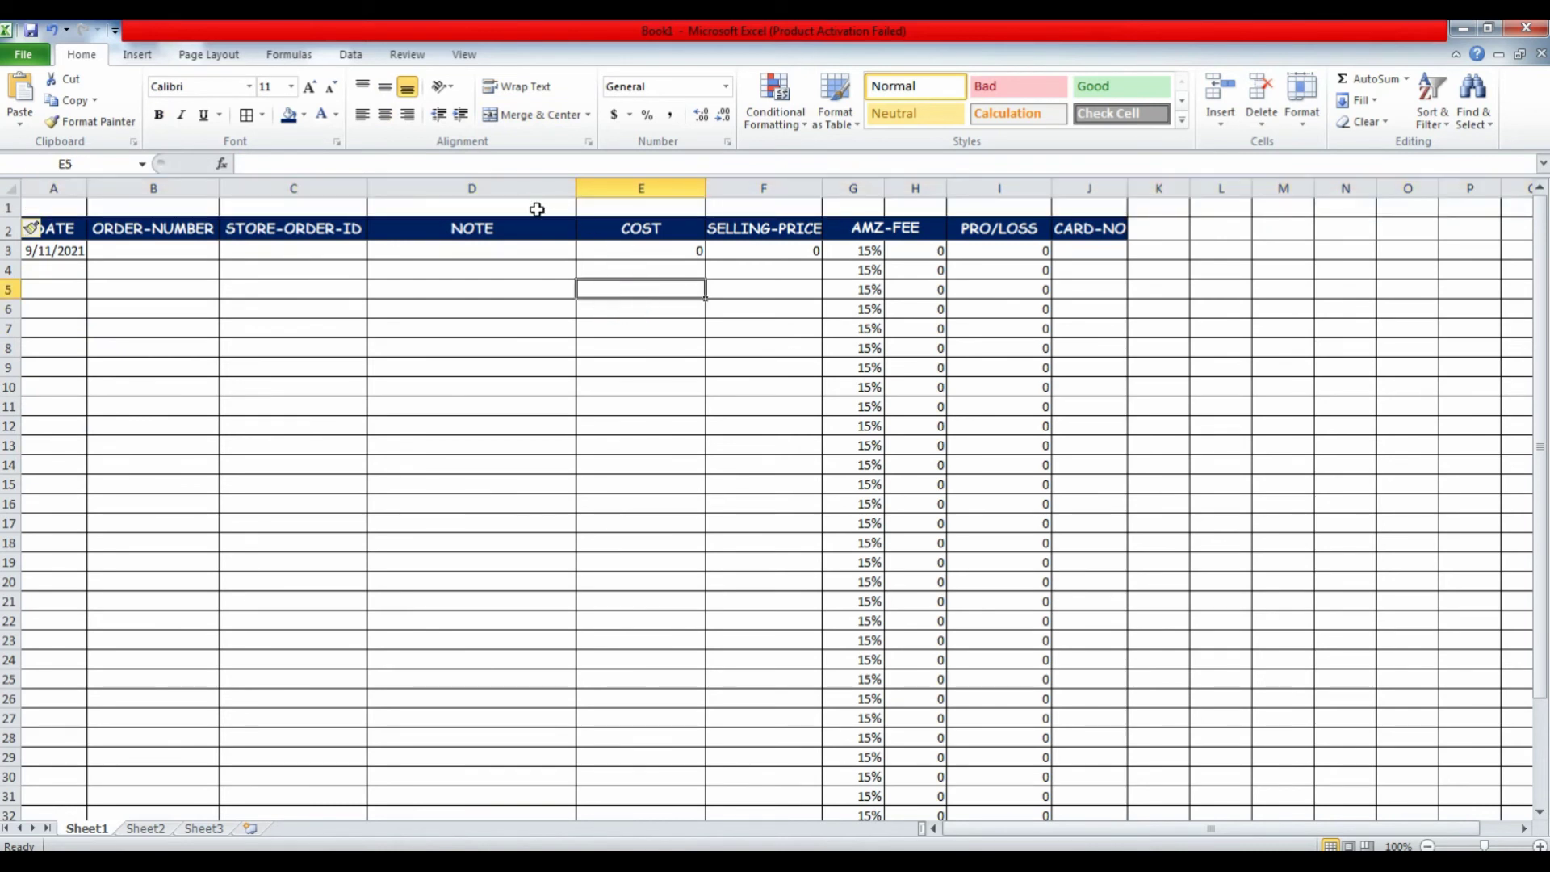
Step: Enter the label TOTAL-PROFIT in D1, above the NOTE header
{"action": "left_click", "coordinate": [537, 209]}
{"action": "type", "text": "TOTAL-"}
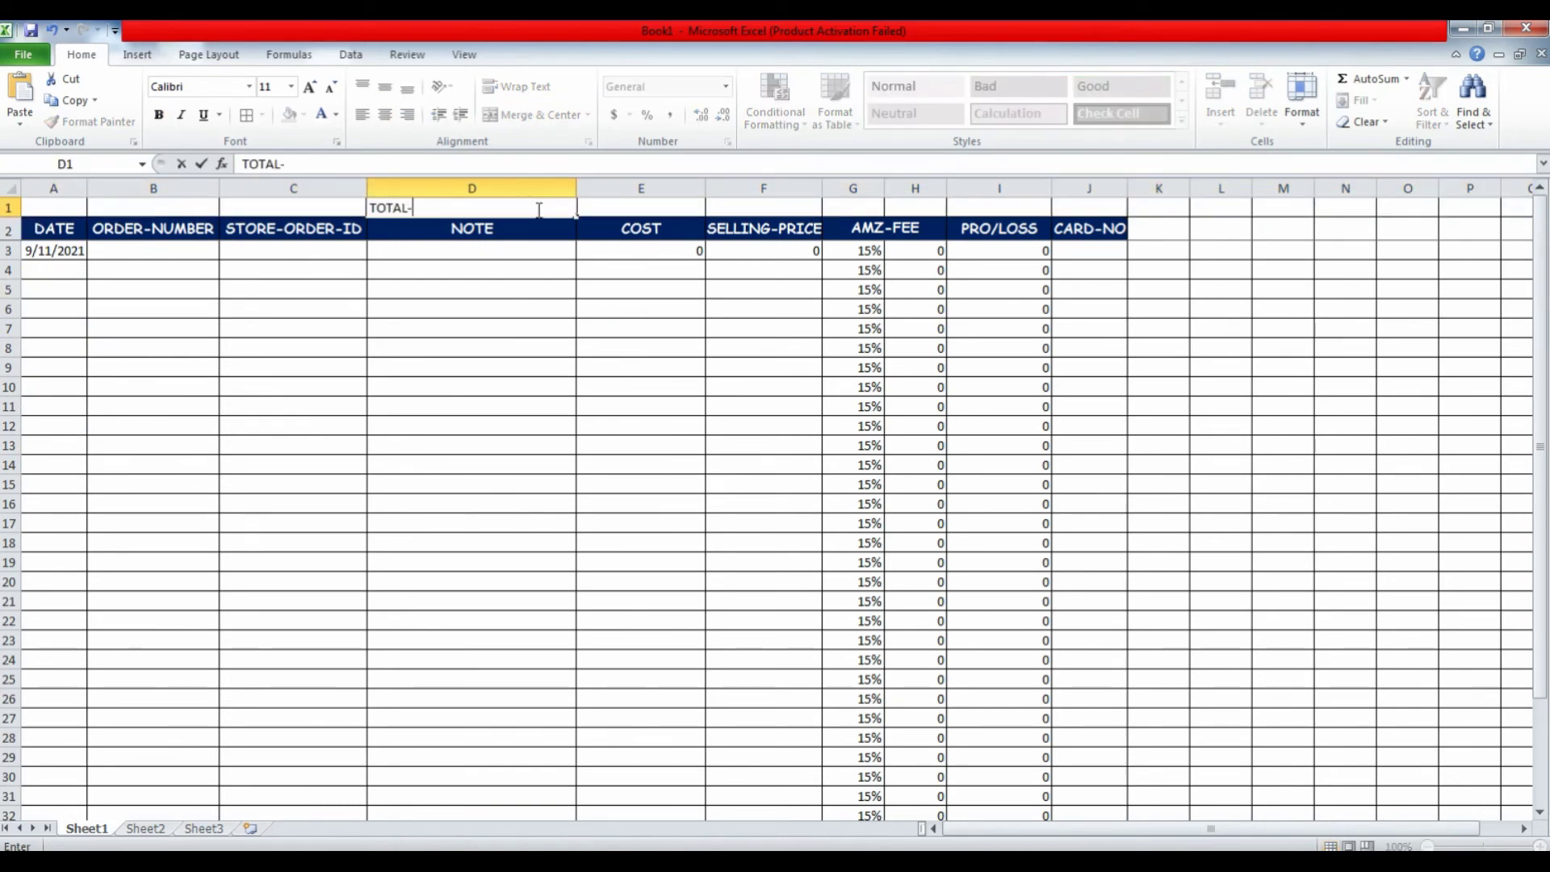
{"action": "type", "text": "PROFIT"}
Step: Enter a total formula in E1 that sums the PRO/LOSS column, =SUM(I3:I823)
{"action": "left_click", "coordinate": [622, 201]}
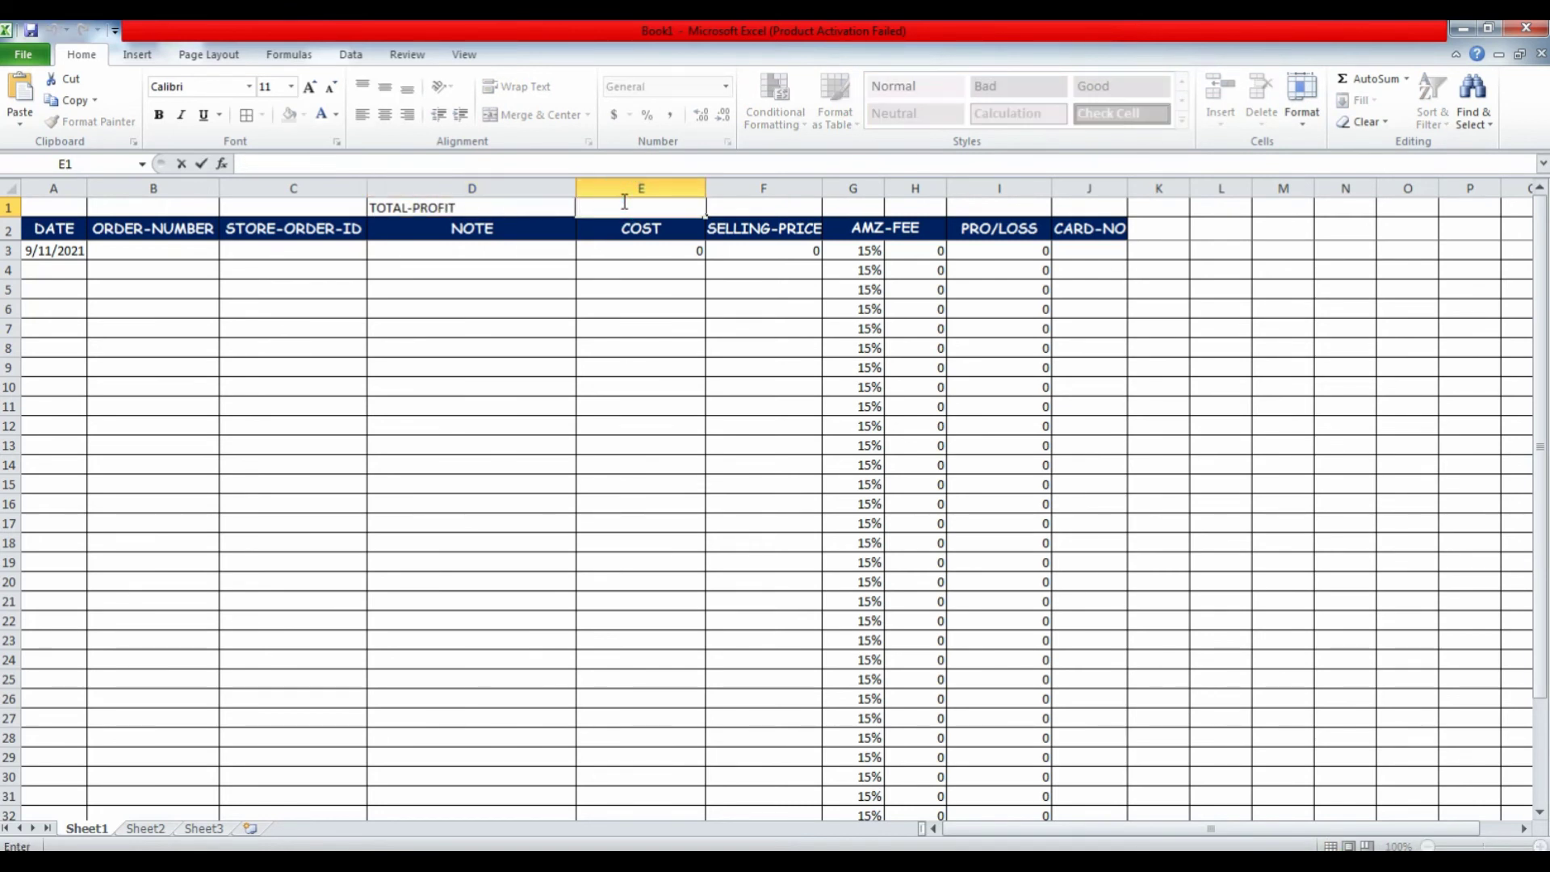
{"action": "type", "text": "=SUM"}
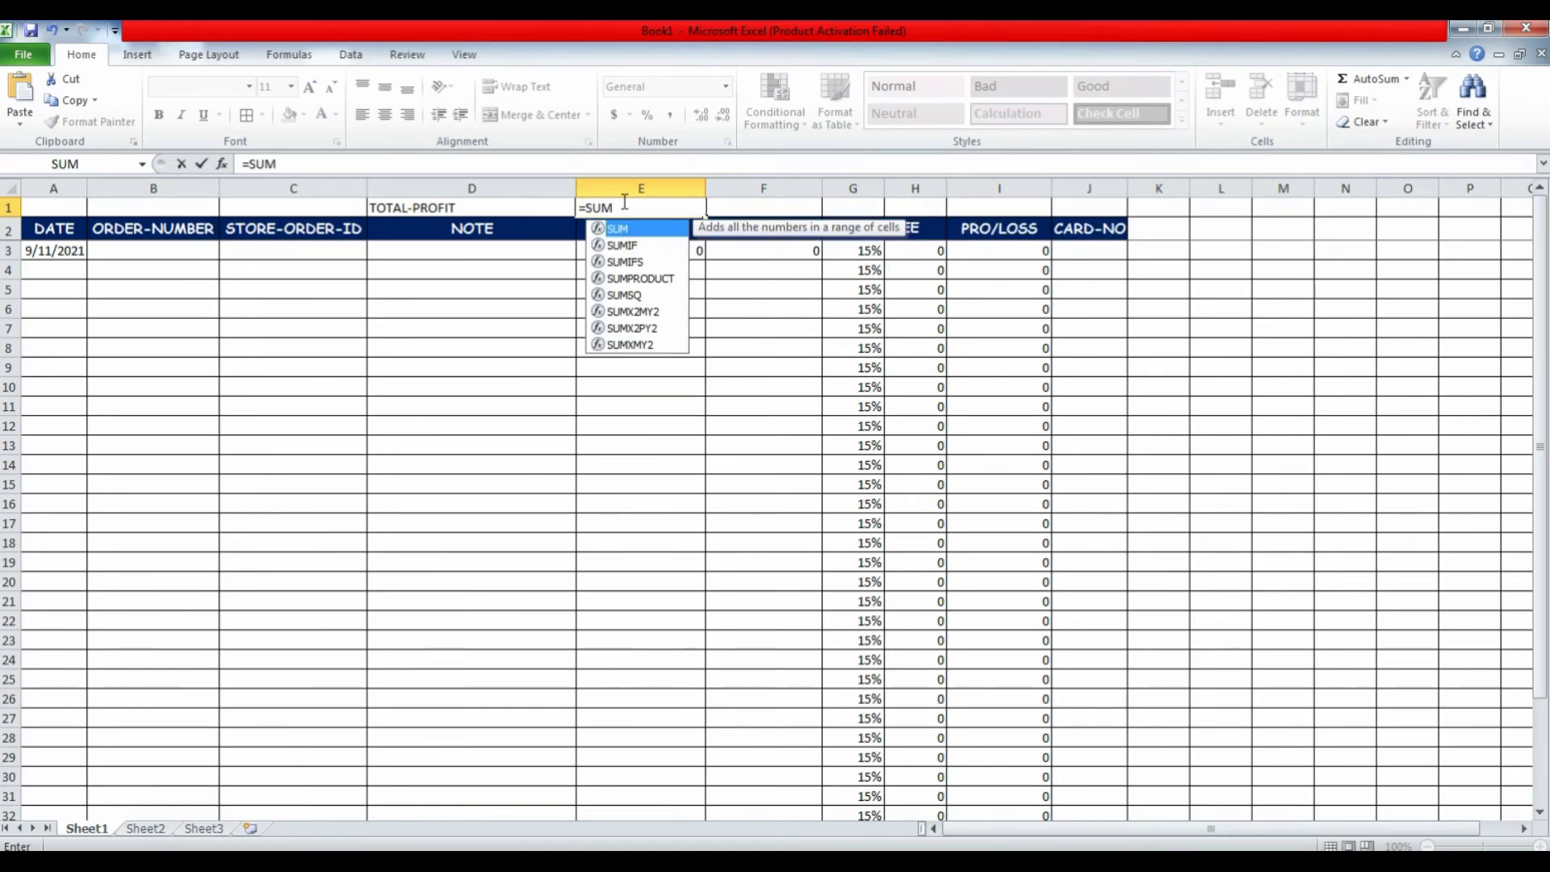
{"action": "type", "text": "("}
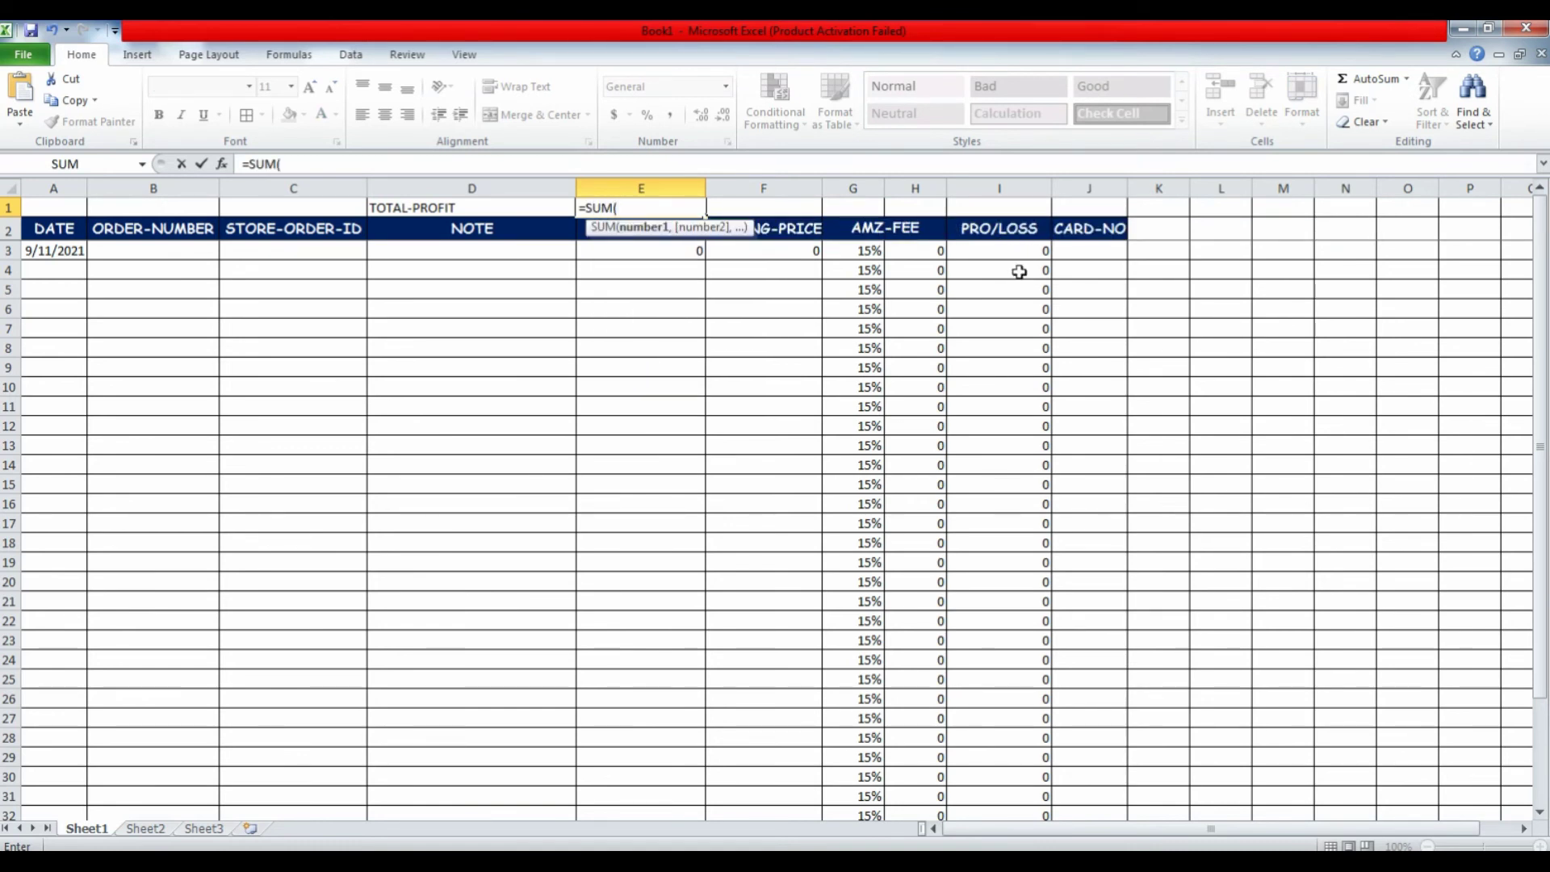
{"action": "left_click_drag", "start_coordinate": [1020, 250], "coordinate": [1041, 779]}
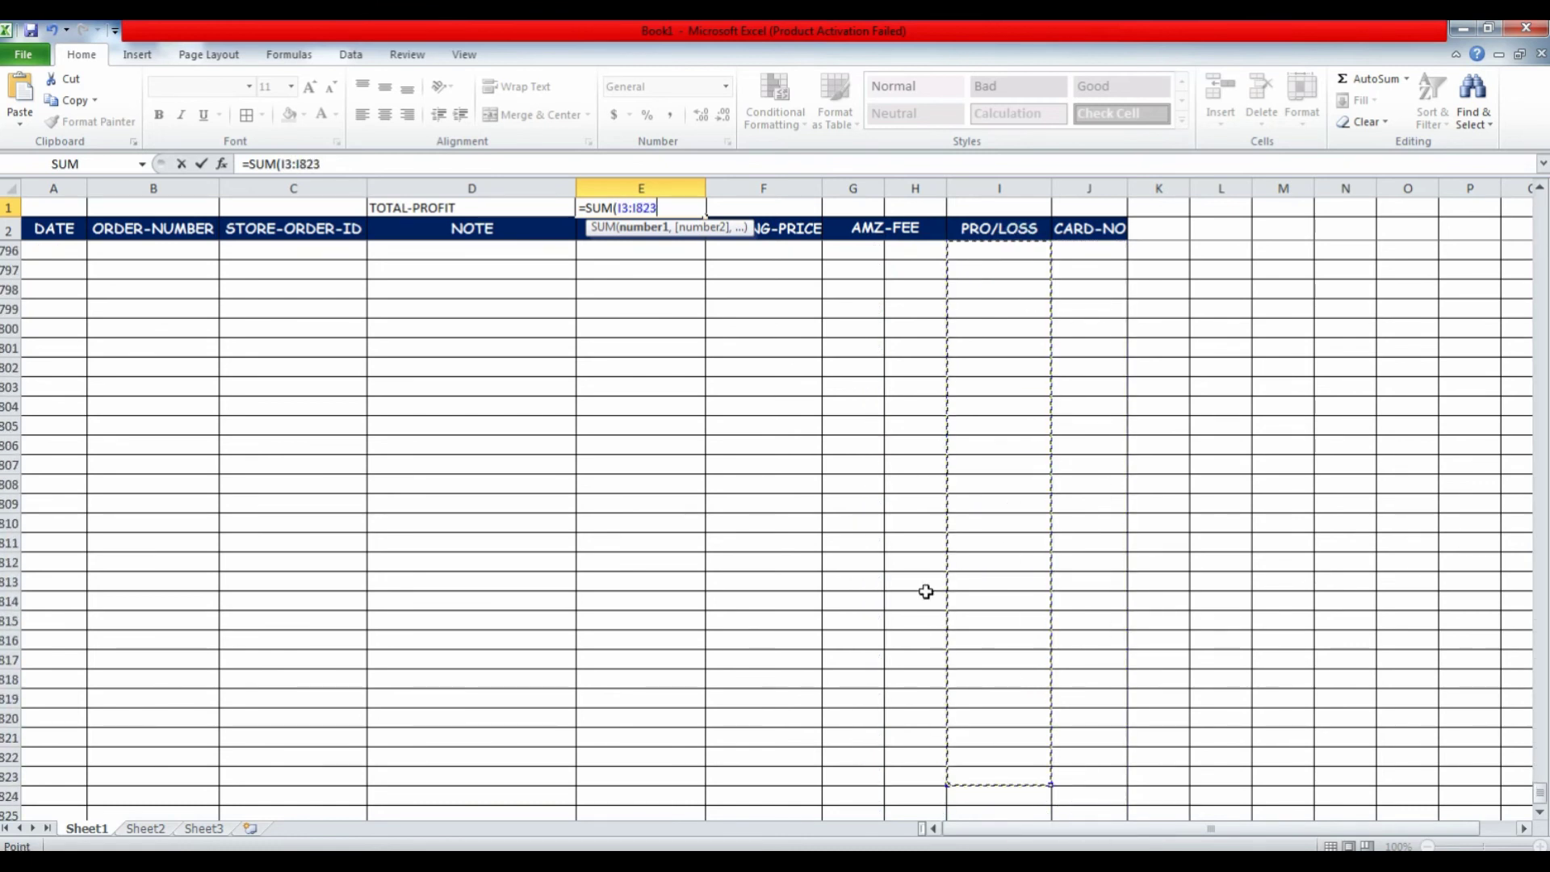
{"action": "left_click", "coordinate": [681, 204]}
{"action": "key", "text": "Return"}
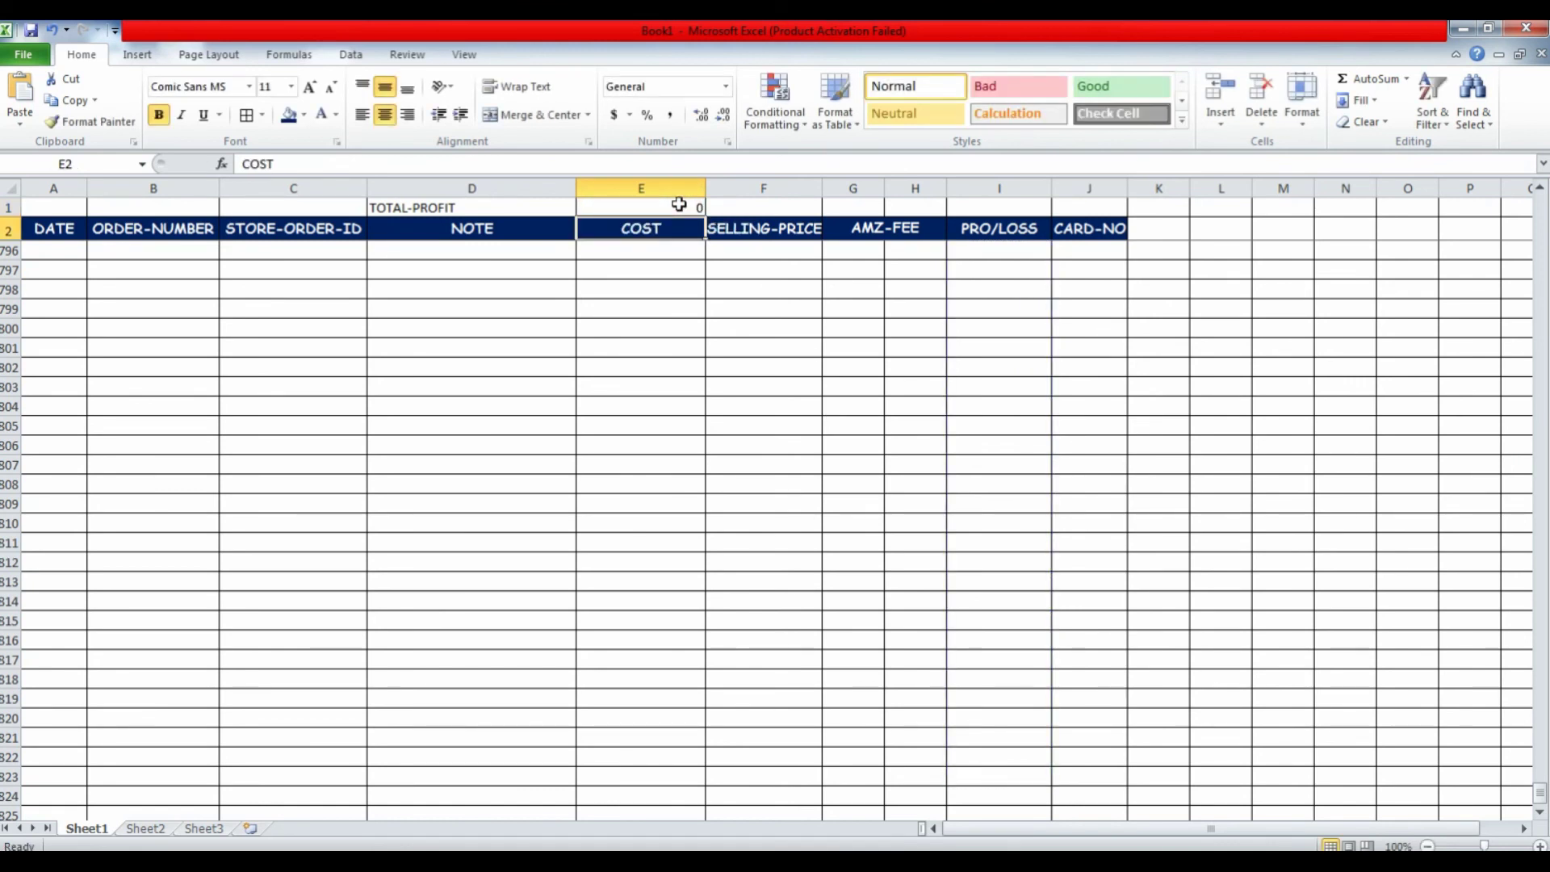
Step: Test the total with a cost of 10 in E3 and a selling price of 20 in F3
{"action": "scroll", "coordinate": [1058, 347], "scroll_direction": "up", "scroll_amount": 20}
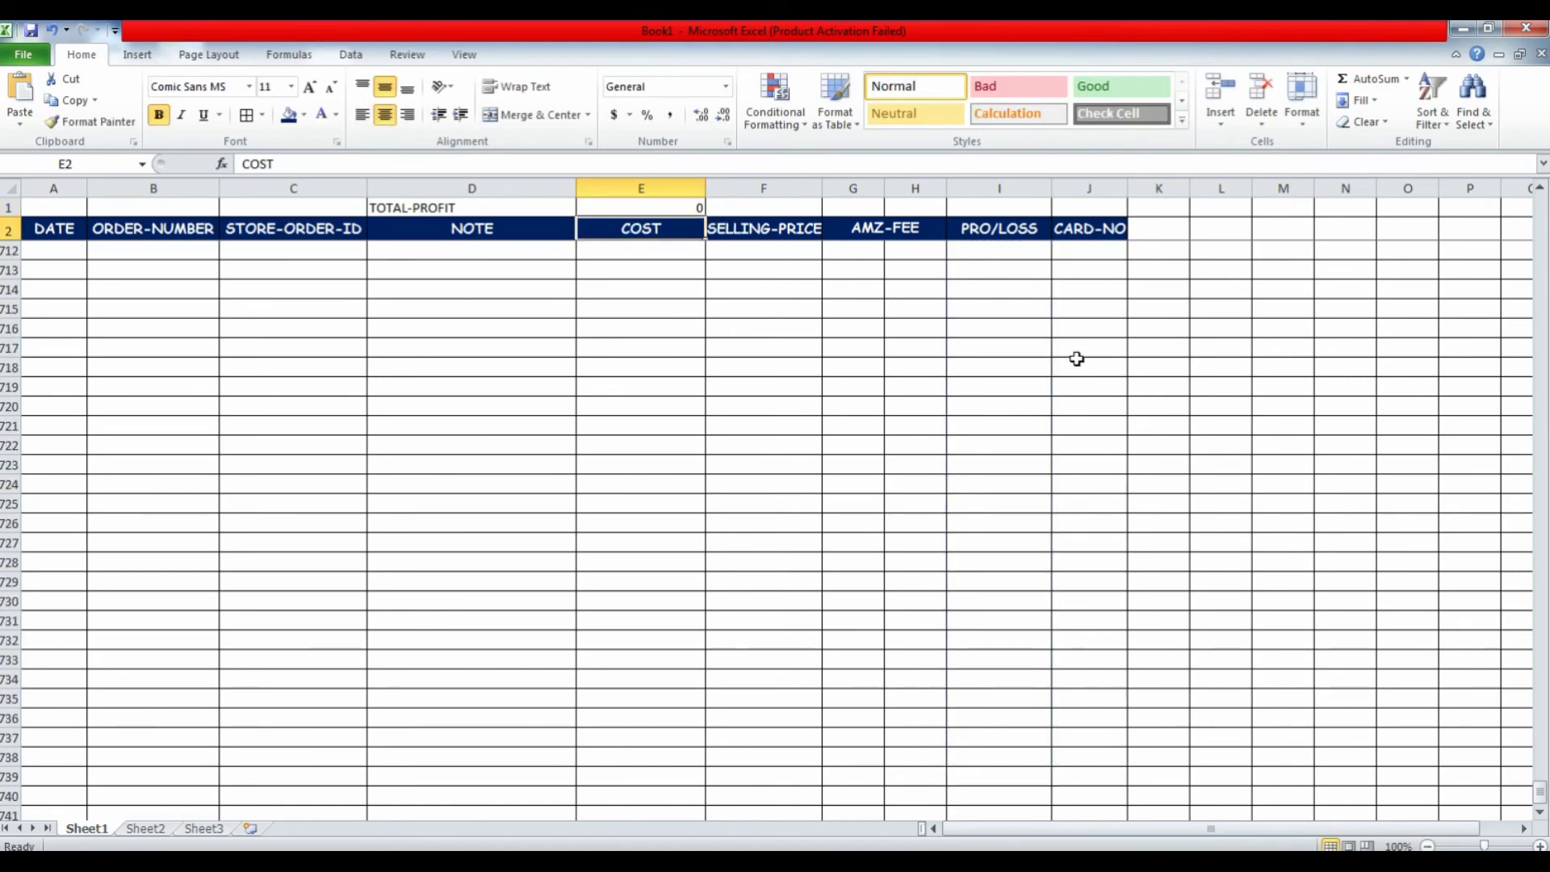
{"action": "scroll", "coordinate": [1077, 360], "scroll_direction": "up", "scroll_amount": 20}
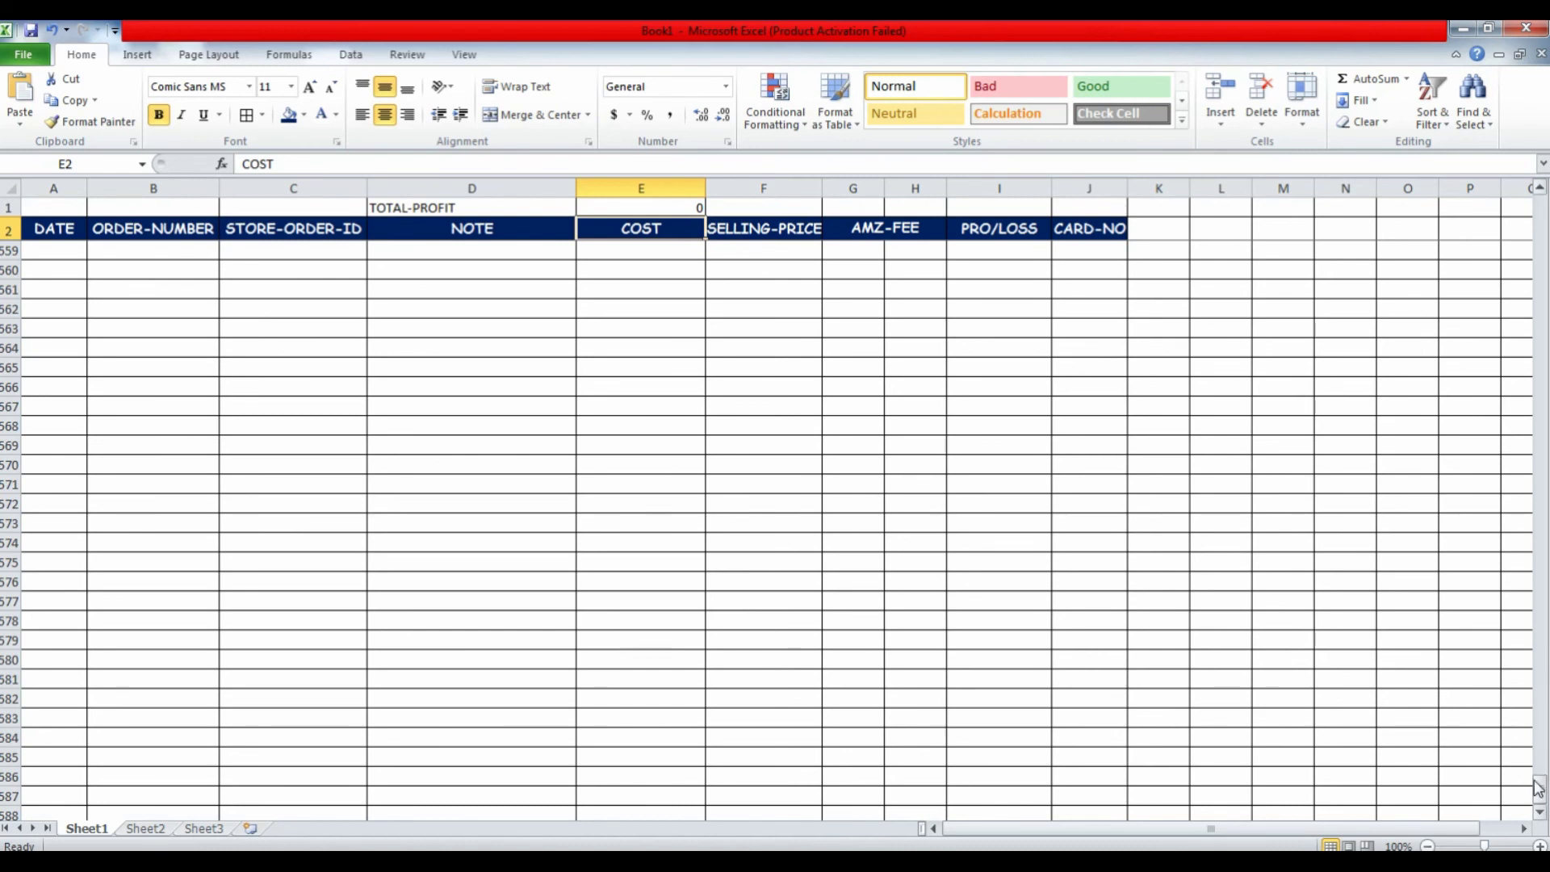
{"action": "left_click_drag", "start_coordinate": [1537, 724], "coordinate": [1495, 166]}
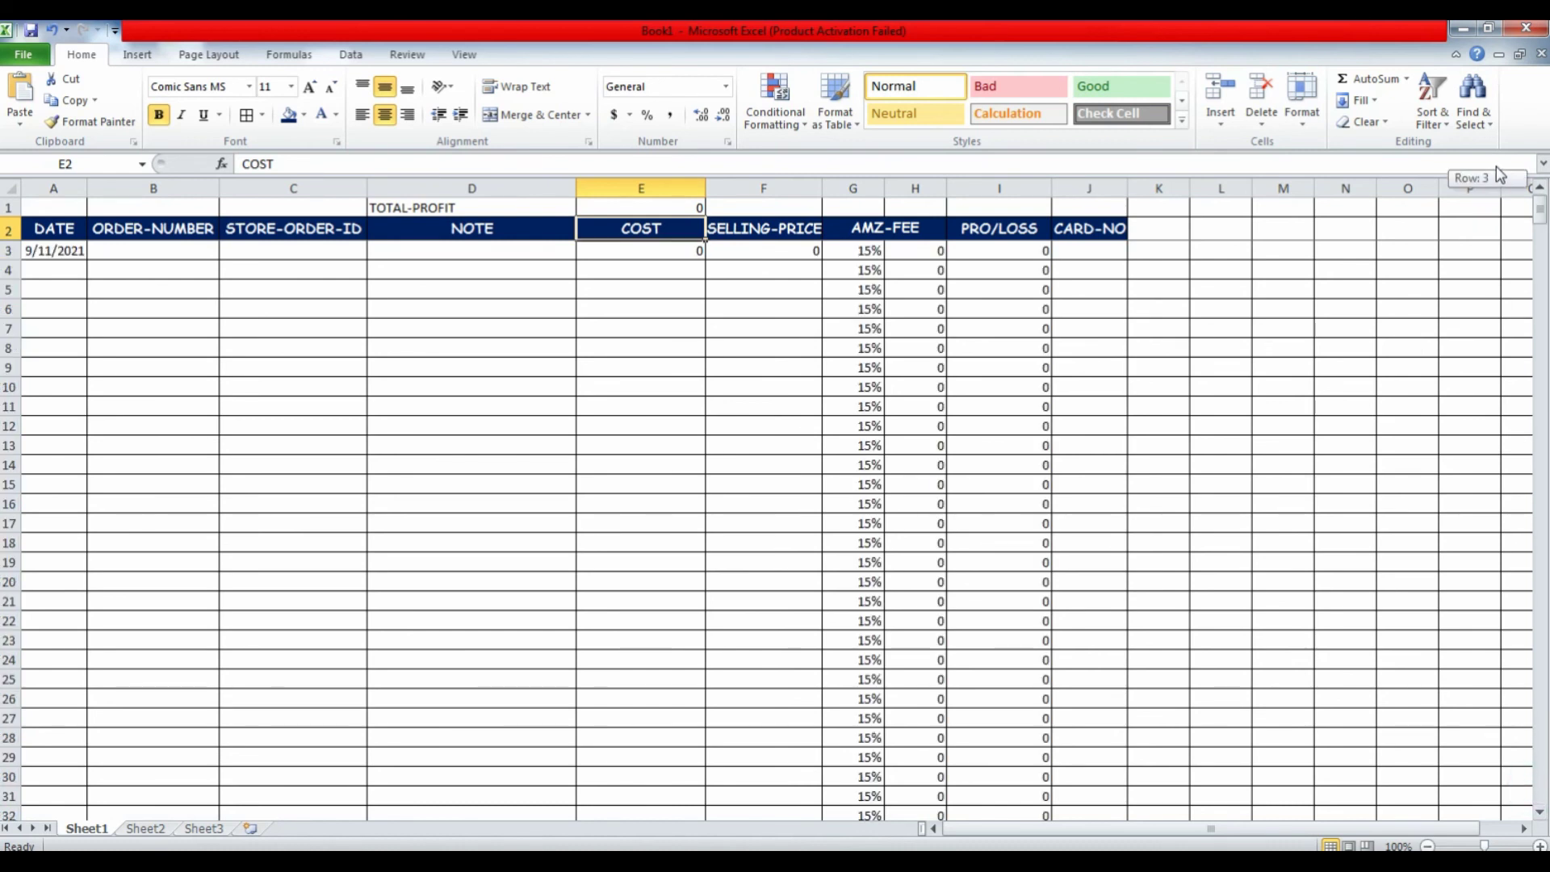
{"action": "left_click", "coordinate": [817, 250]}
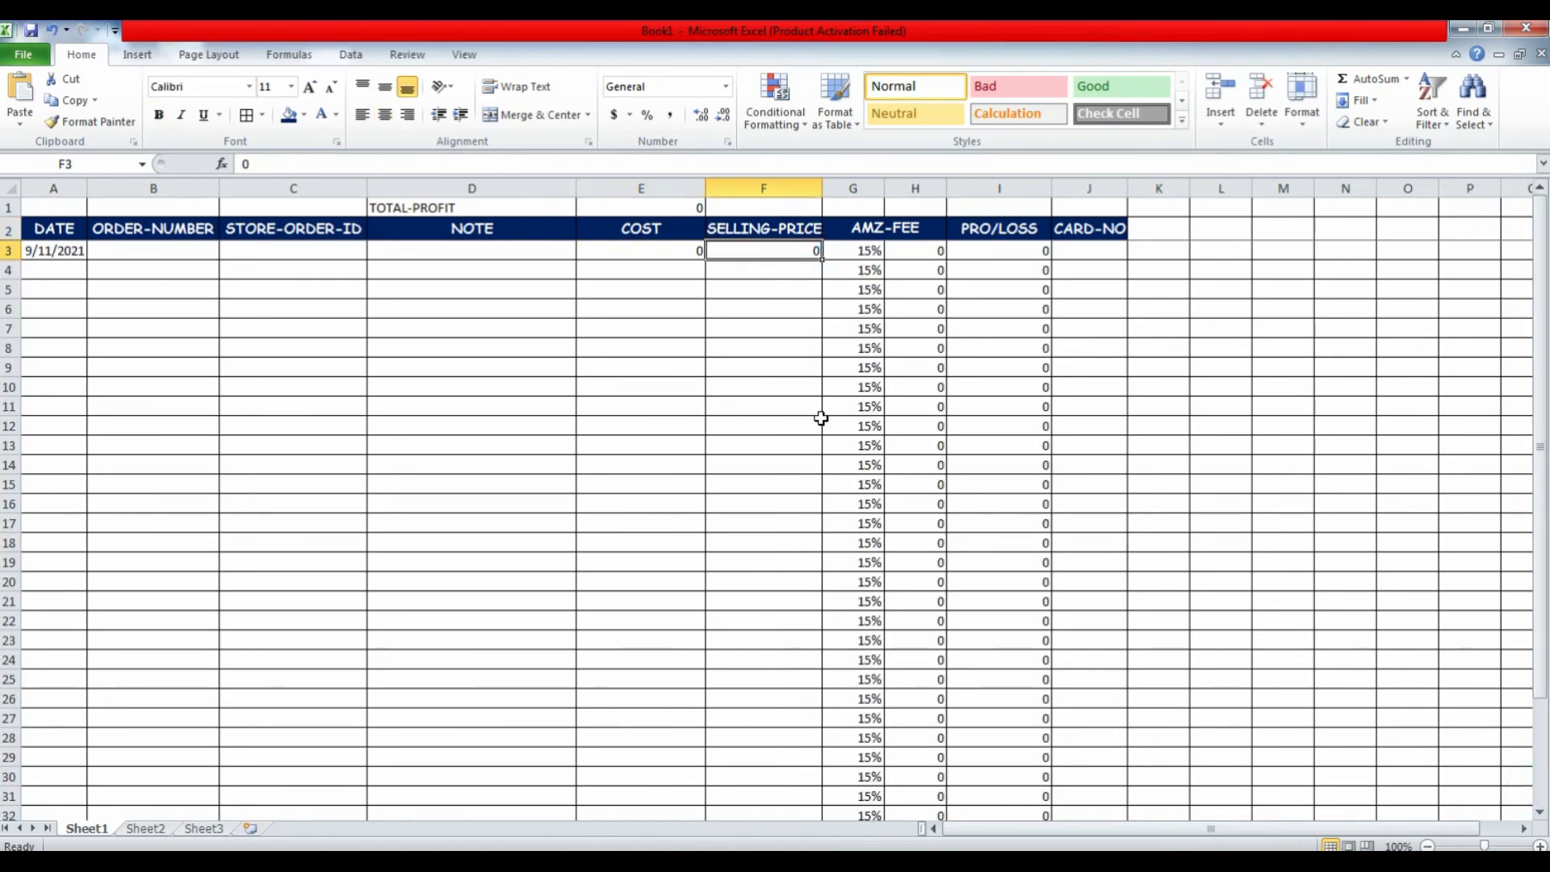
{"action": "left_click", "coordinate": [640, 252]}
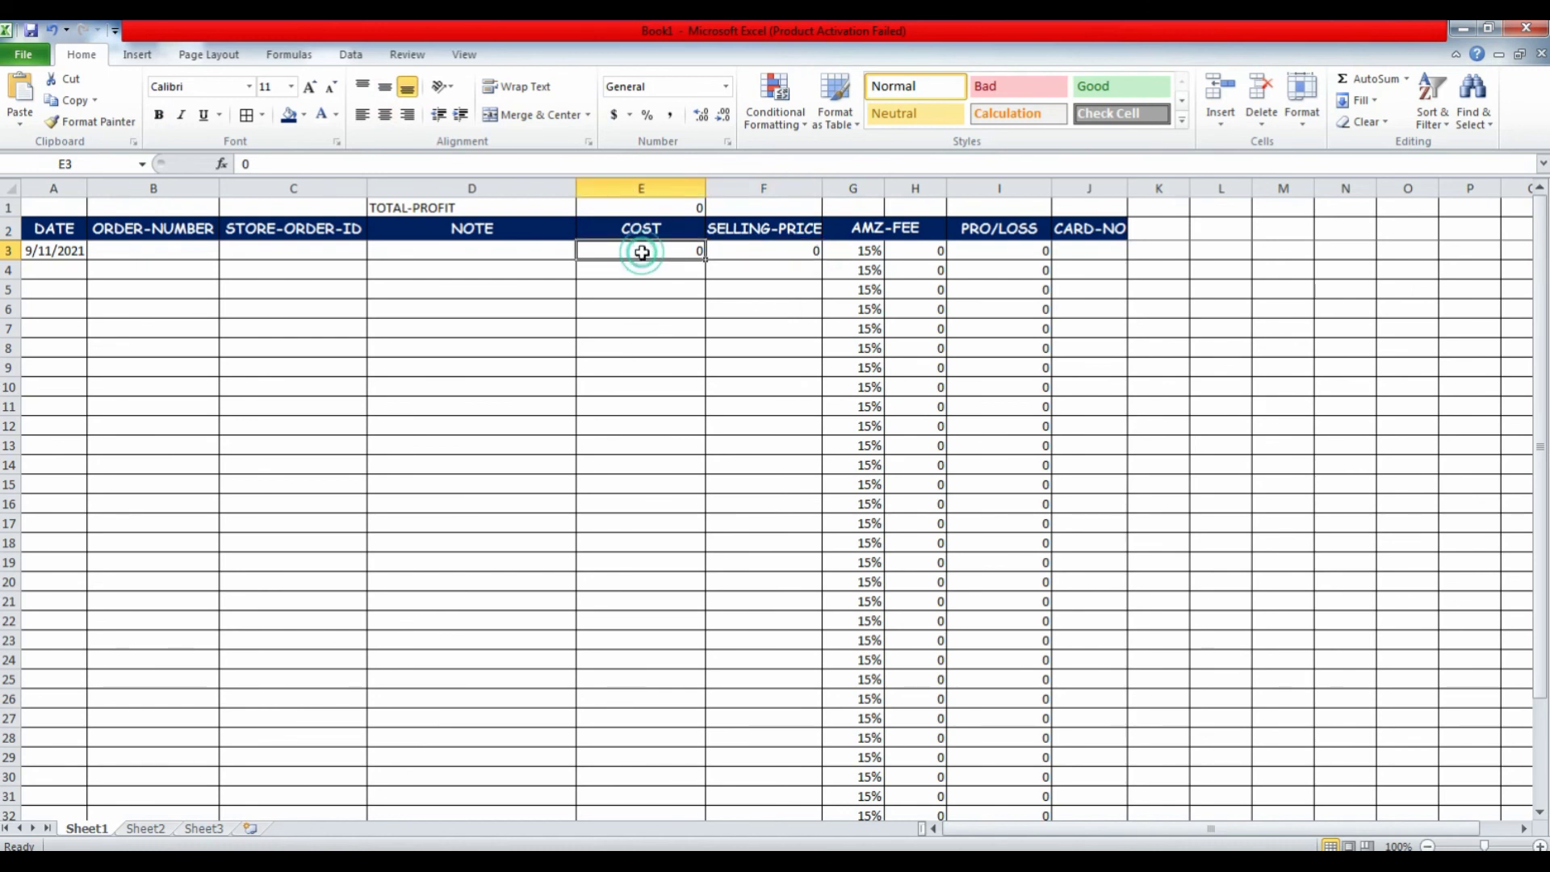
{"action": "type", "text": "10"}
{"action": "left_click", "coordinate": [796, 250]}
{"action": "type", "text": "20"}
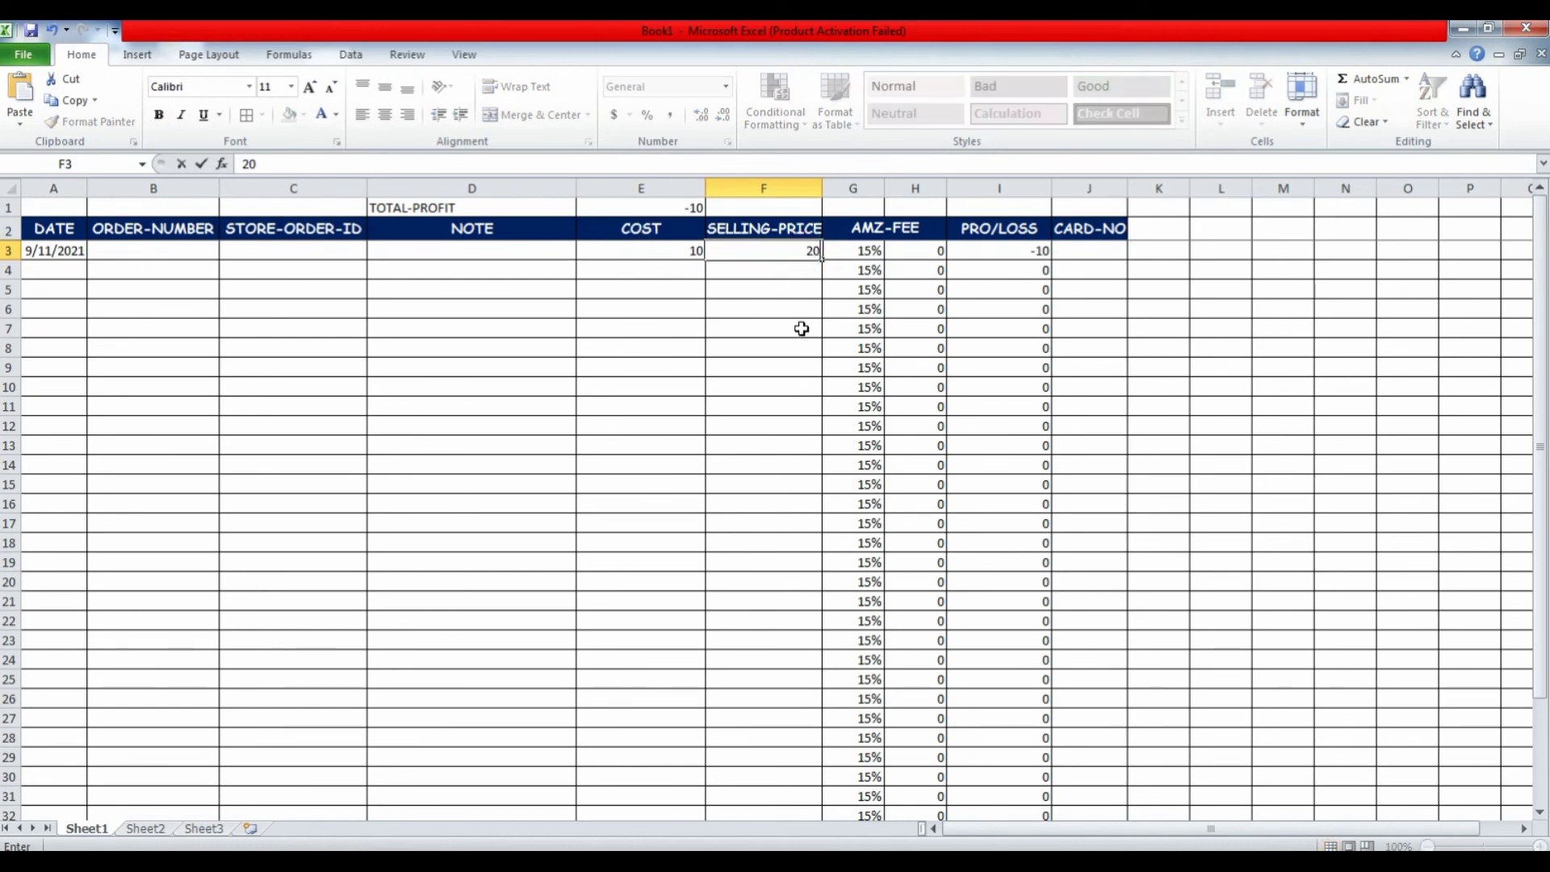
{"action": "left_click", "coordinate": [800, 329]}
Step: Make the total profit label and its value in D1:E1 bold with a standard green fill
{"action": "left_click", "coordinate": [674, 208]}
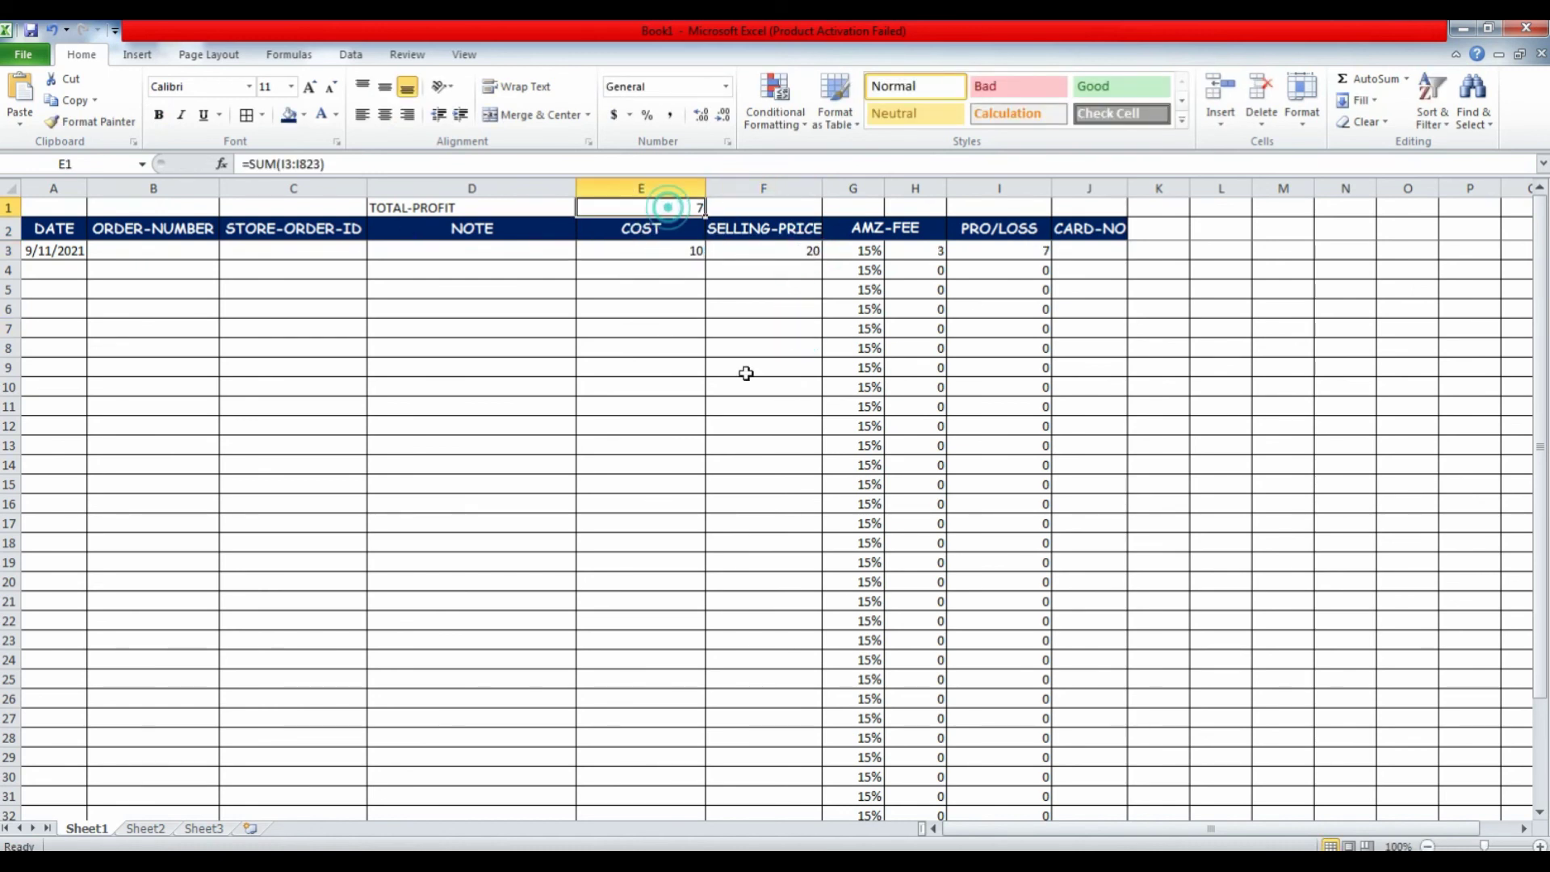
{"action": "left_click", "coordinate": [510, 207], "text": "ctrl"}
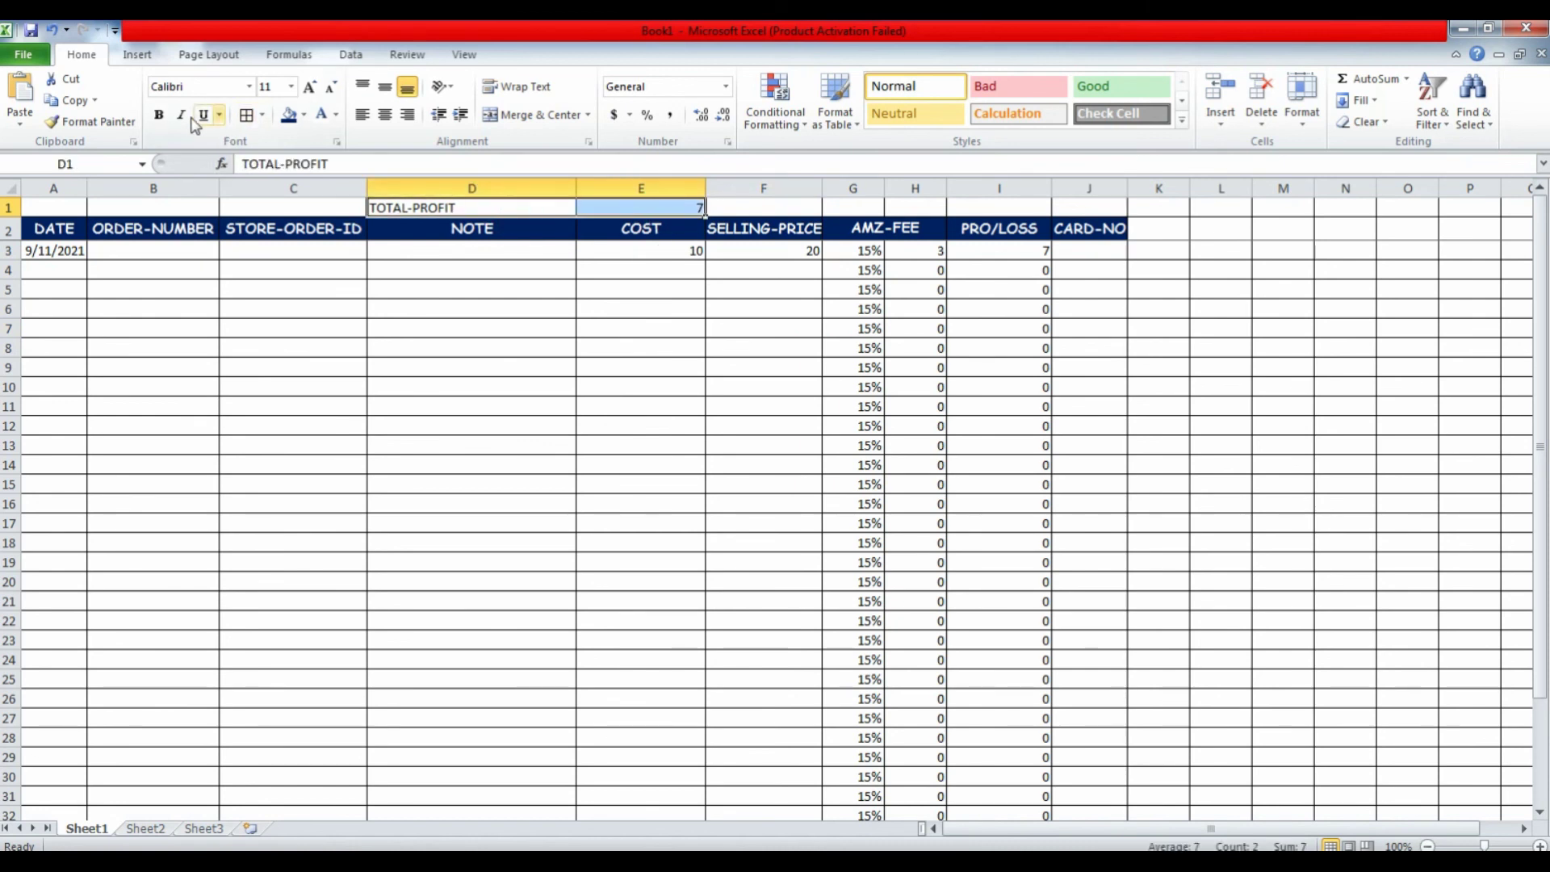
{"action": "left_click", "coordinate": [159, 115]}
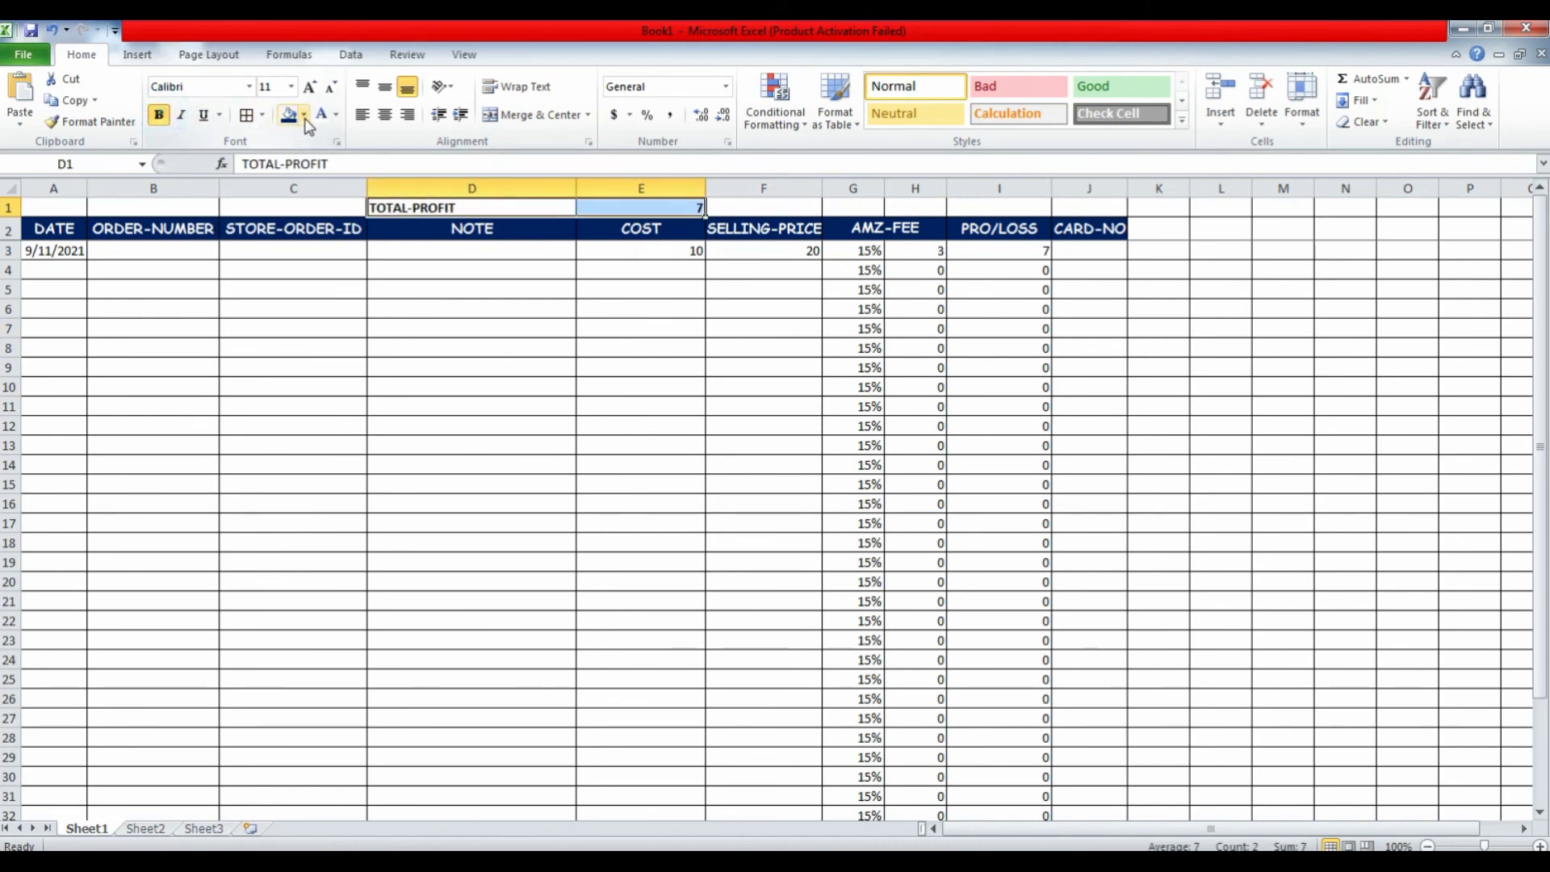
{"action": "left_click", "coordinate": [304, 115]}
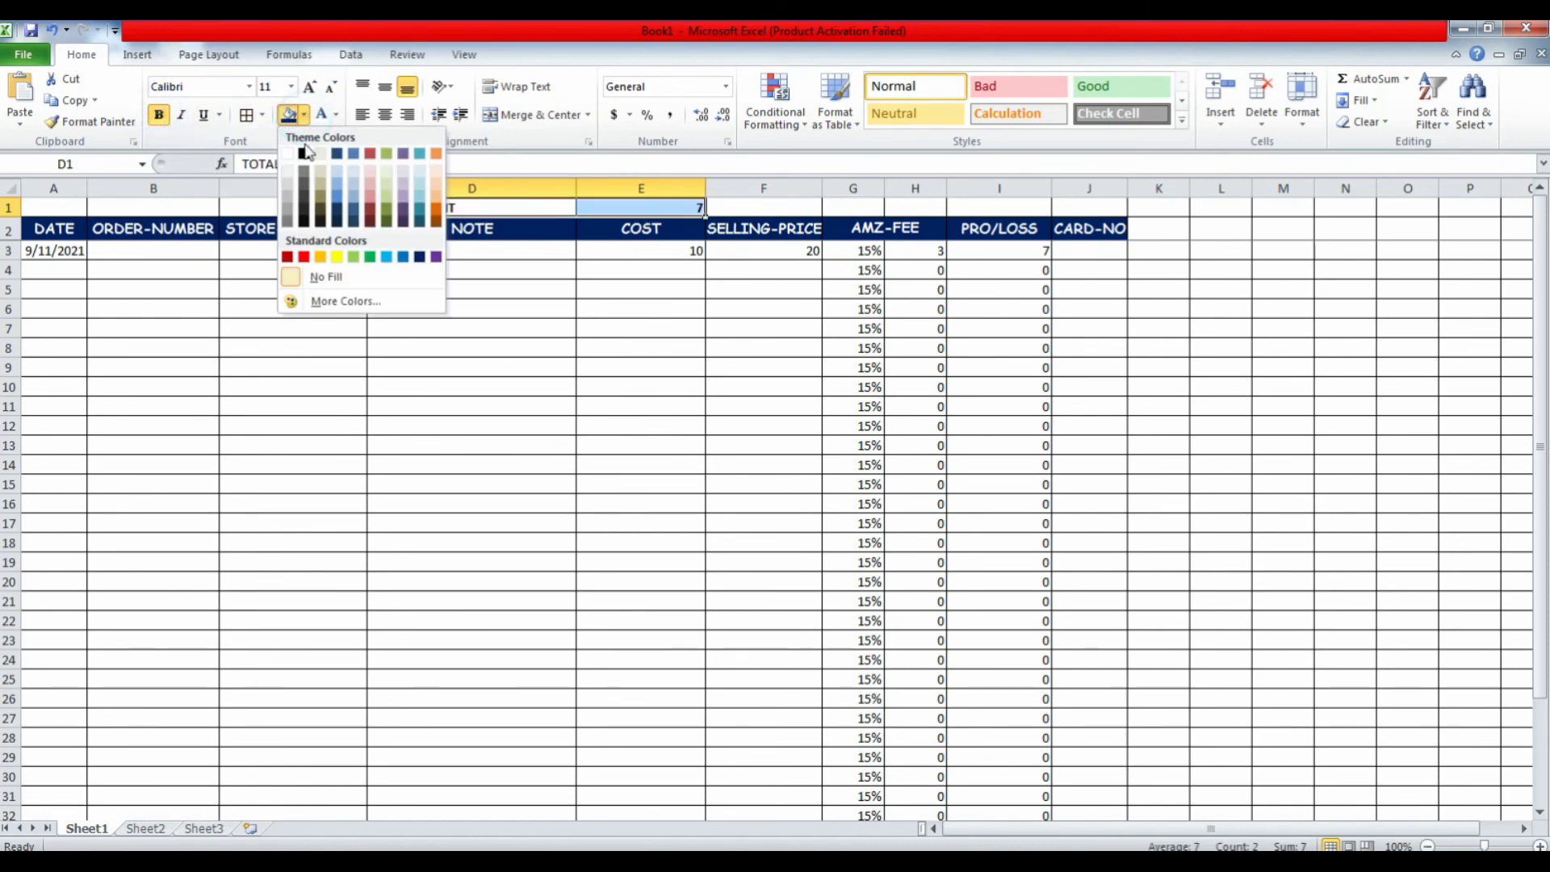
{"action": "left_click", "coordinate": [370, 258]}
{"action": "left_click", "coordinate": [586, 390]}
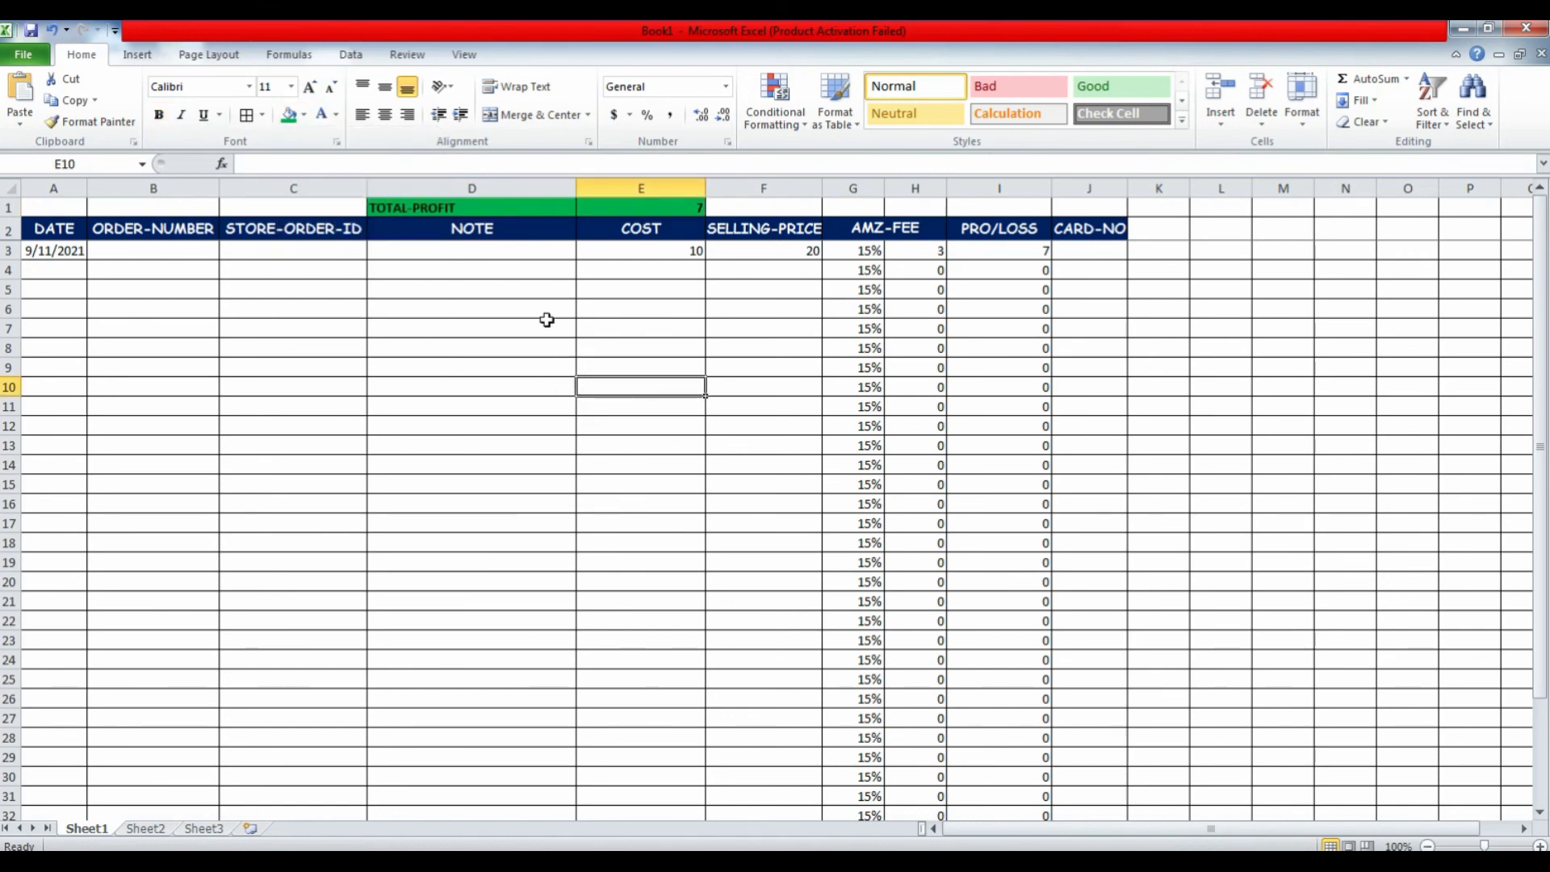
Step: Increase the height of row 1, which holds the total profit, to roughly one and a half times a normal row
{"action": "left_click", "coordinate": [461, 208]}
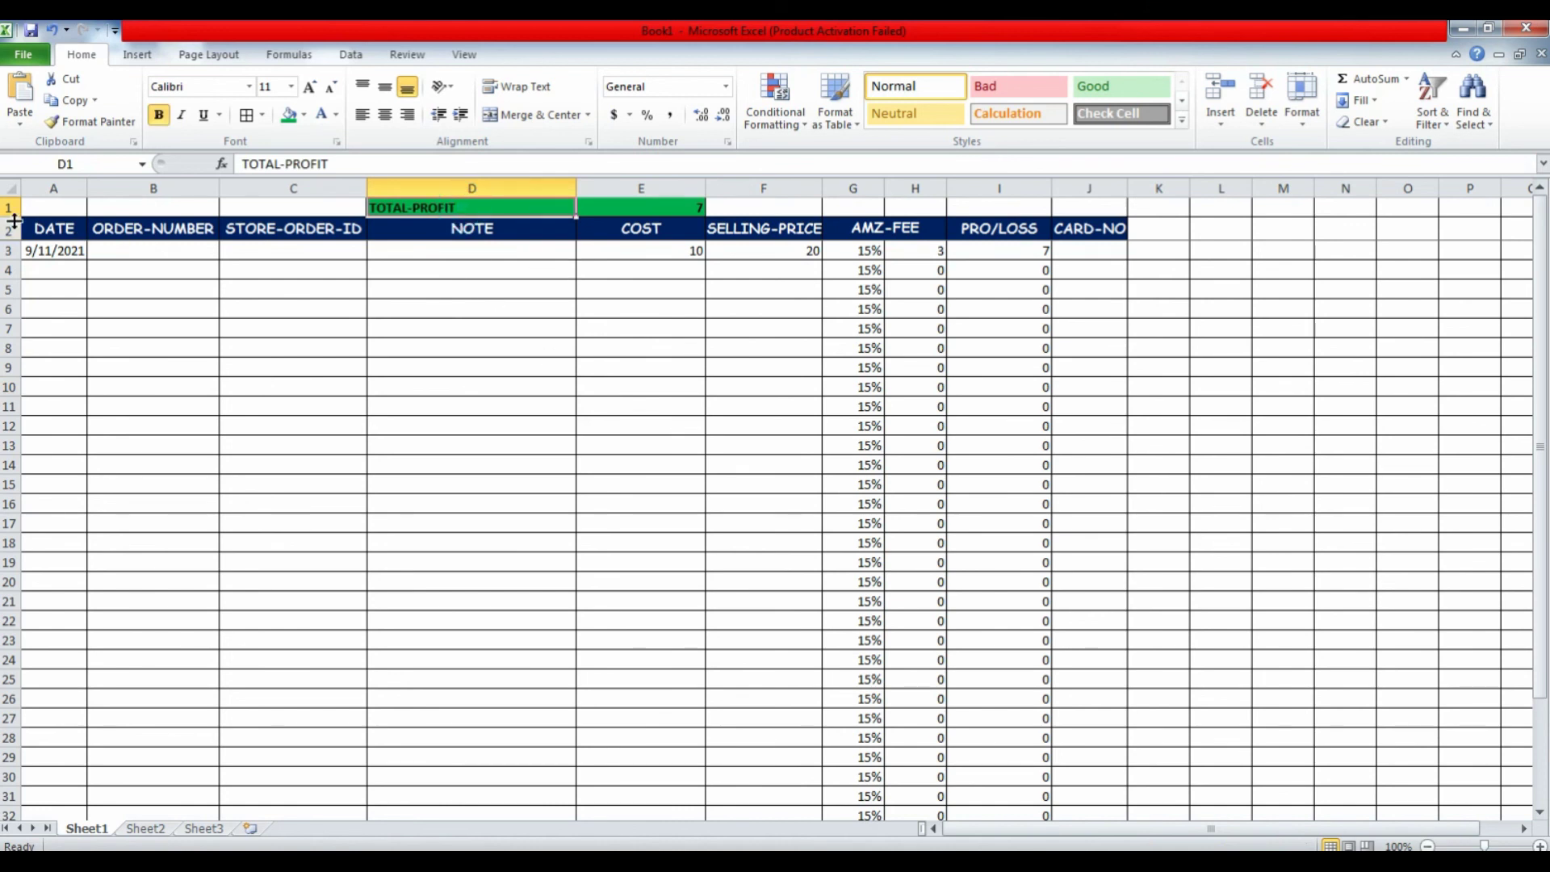
{"action": "left_click_drag", "start_coordinate": [15, 219], "coordinate": [15, 231]}
{"action": "left_click", "coordinate": [259, 352]}
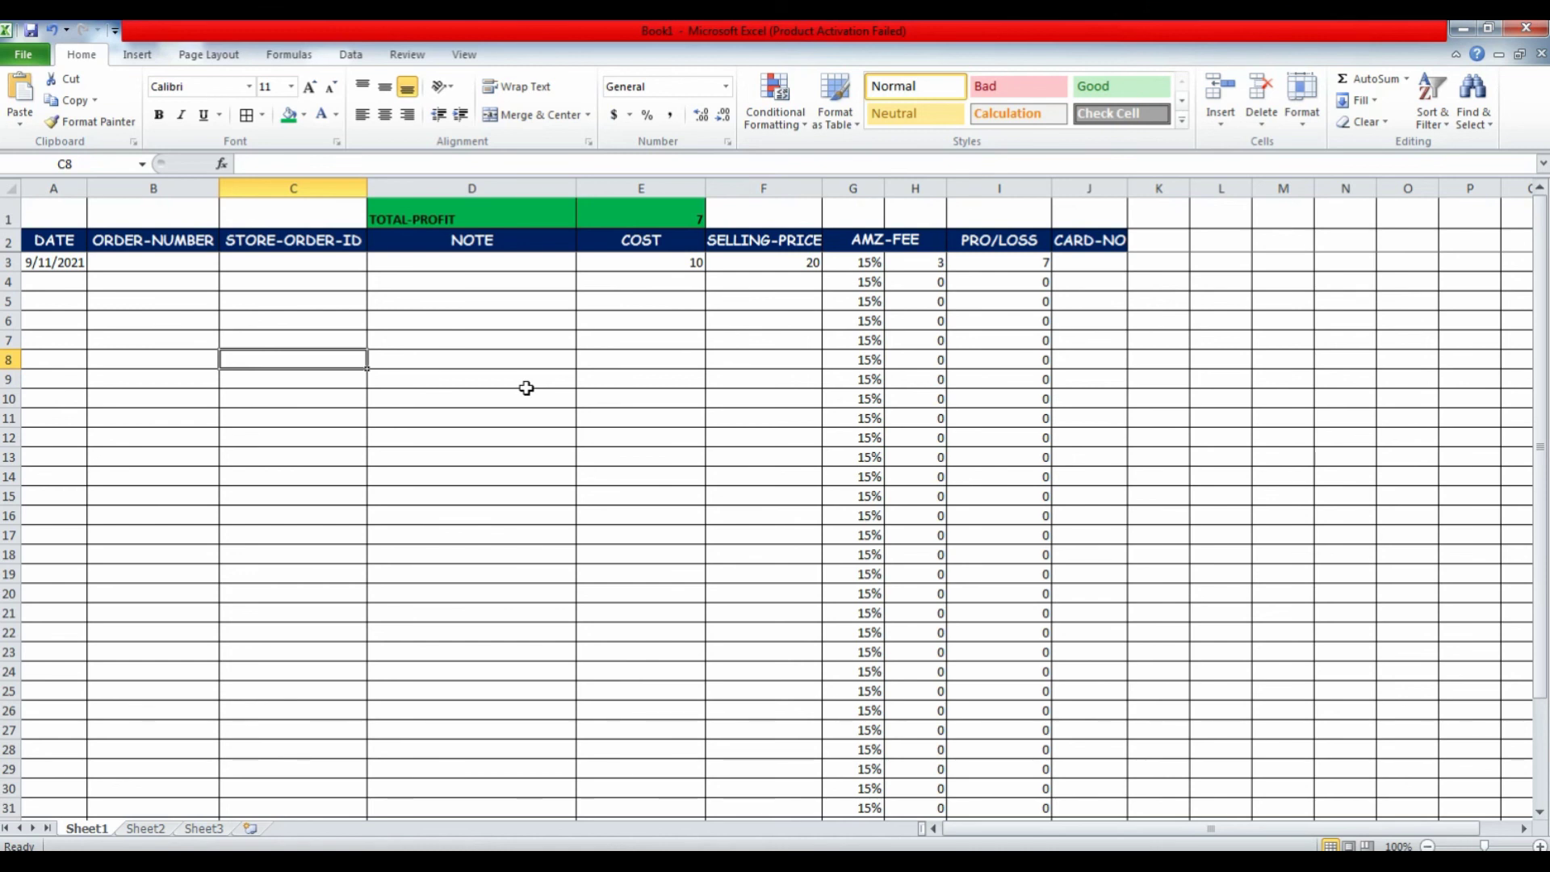
{"action": "left_click", "coordinate": [106, 262]}
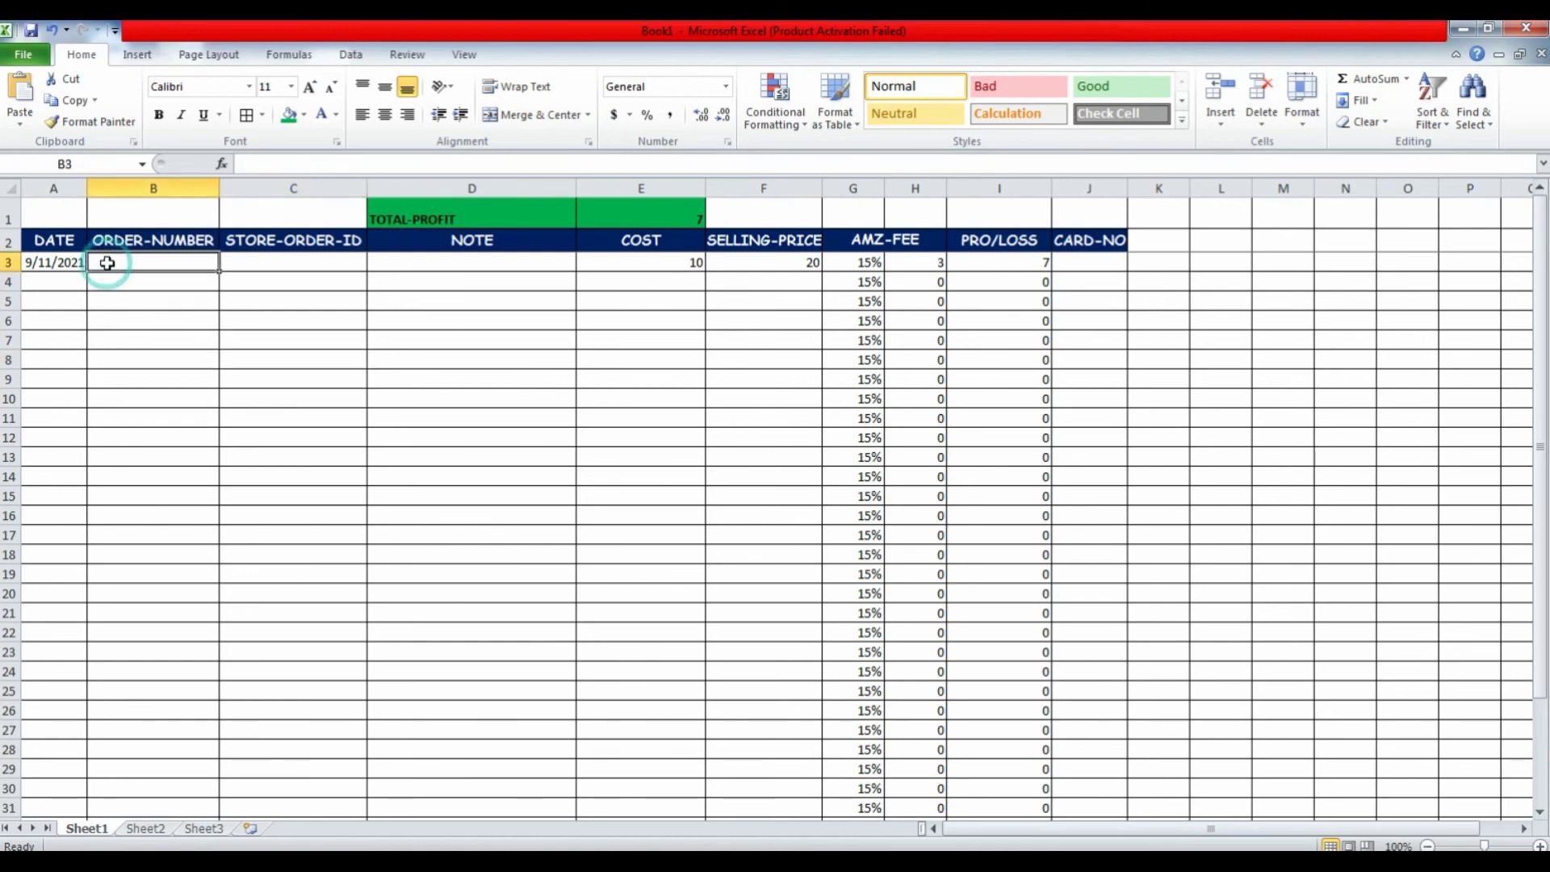
{"action": "left_click", "coordinate": [318, 259]}
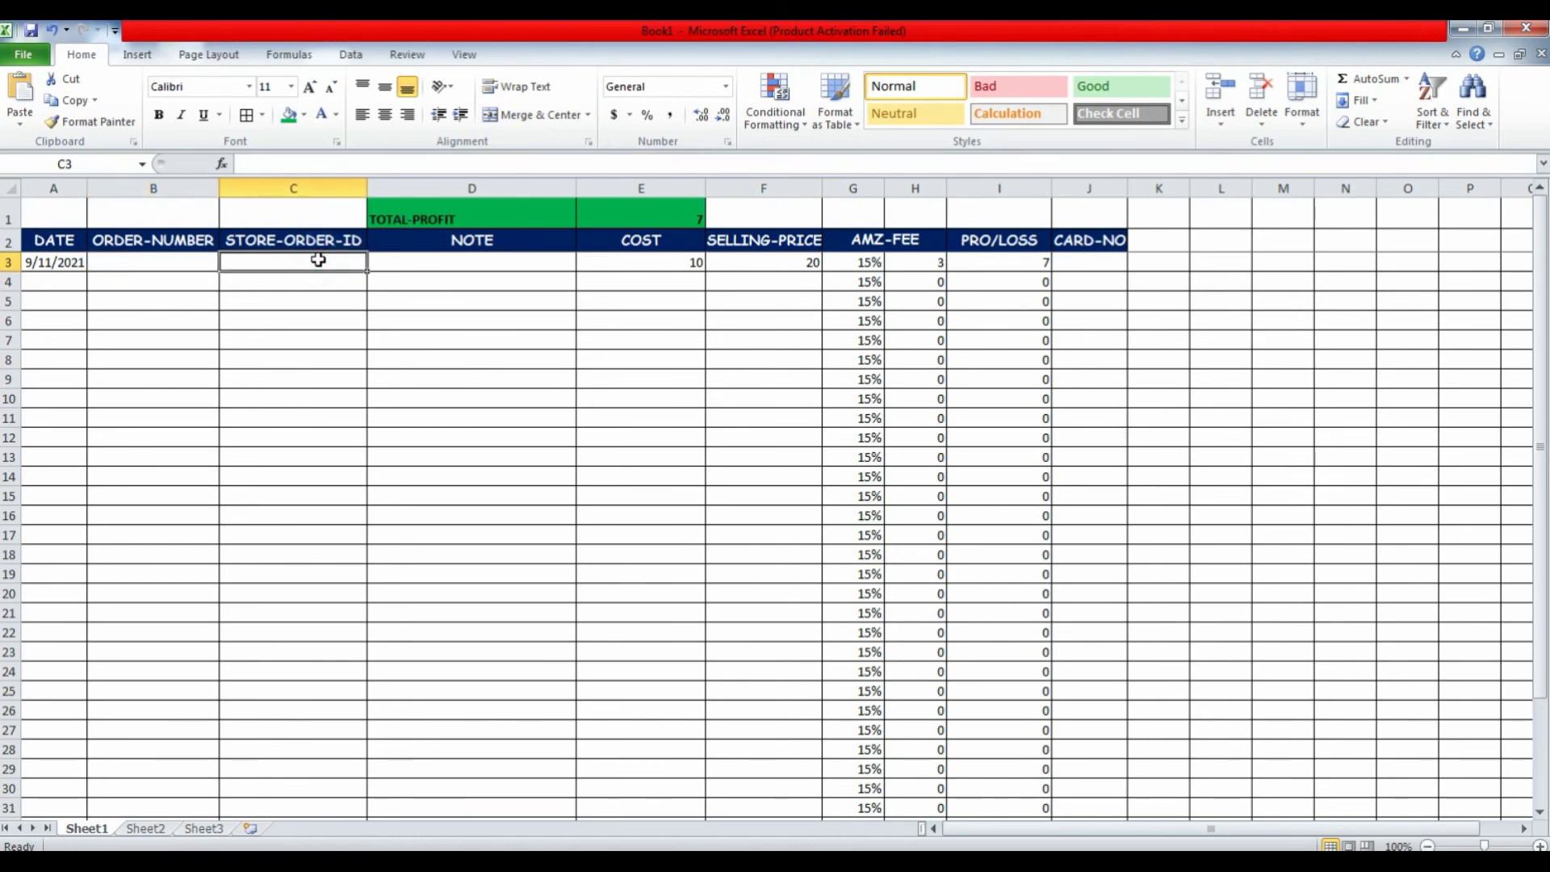
{"action": "left_click", "coordinate": [571, 338]}
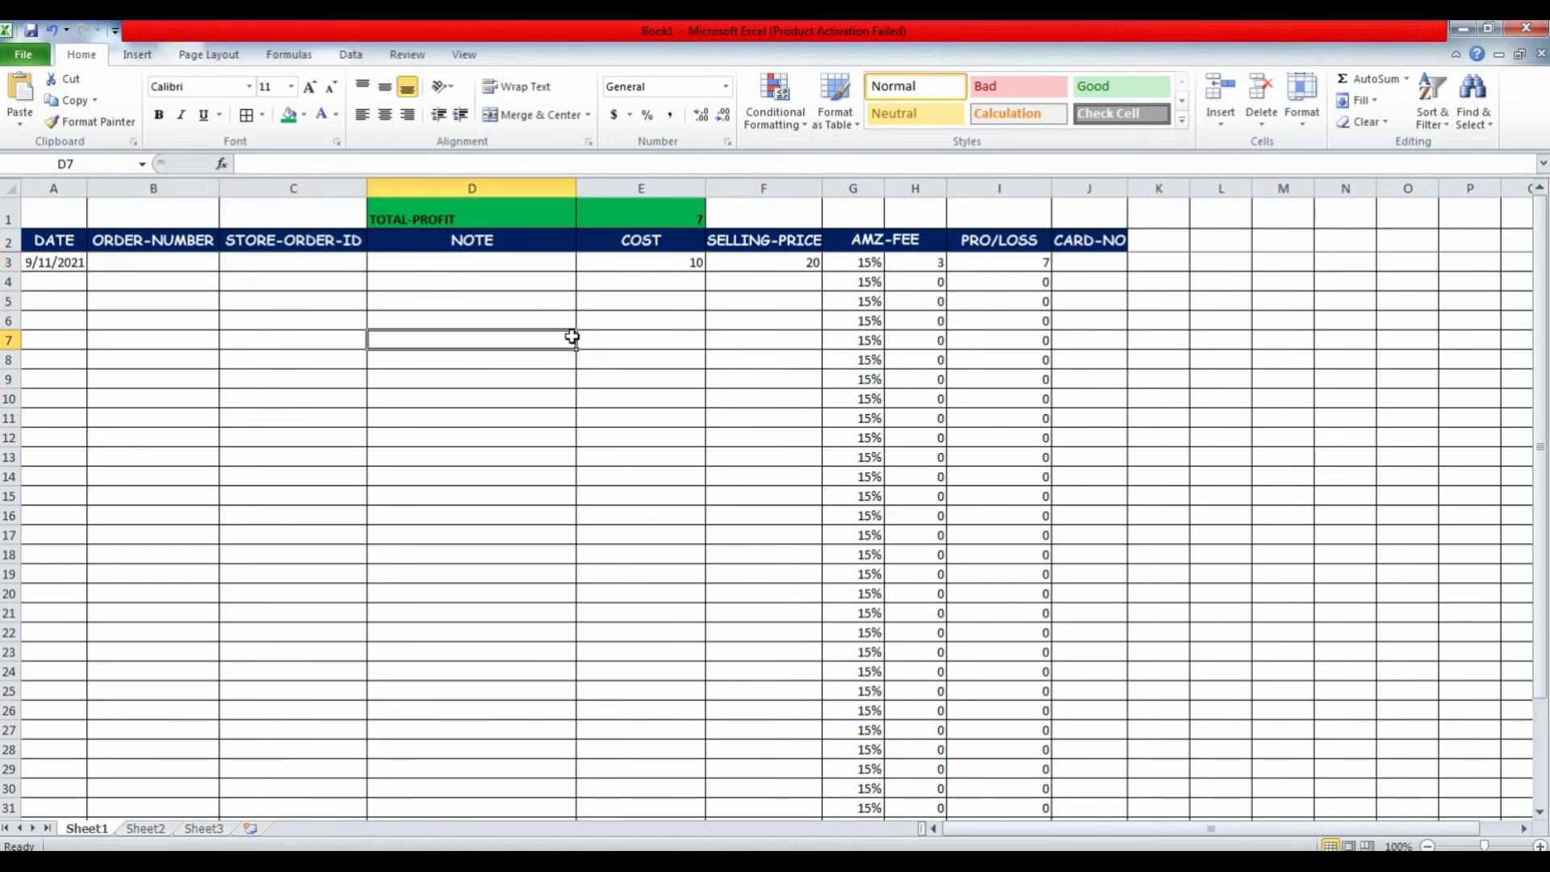